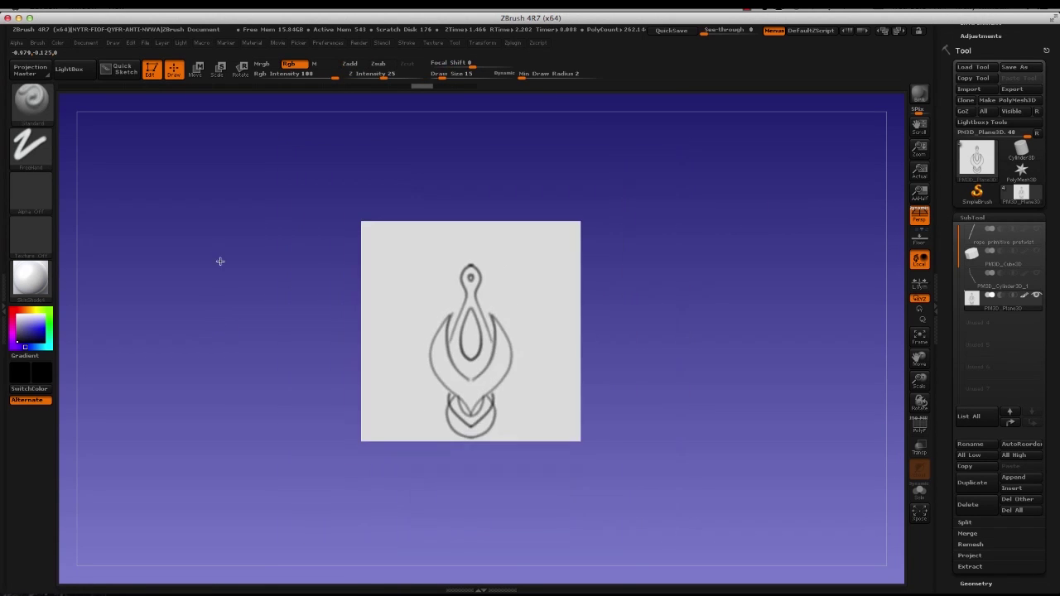
pyautogui.moveTo(200, 334)
pyautogui.keyDown('alt'); pyautogui.mouseDown()
pyautogui.moveTo(198, 279)
pyautogui.moveTo(181, 299)
pyautogui.mouseUp(); pyautogui.keyUp('alt')
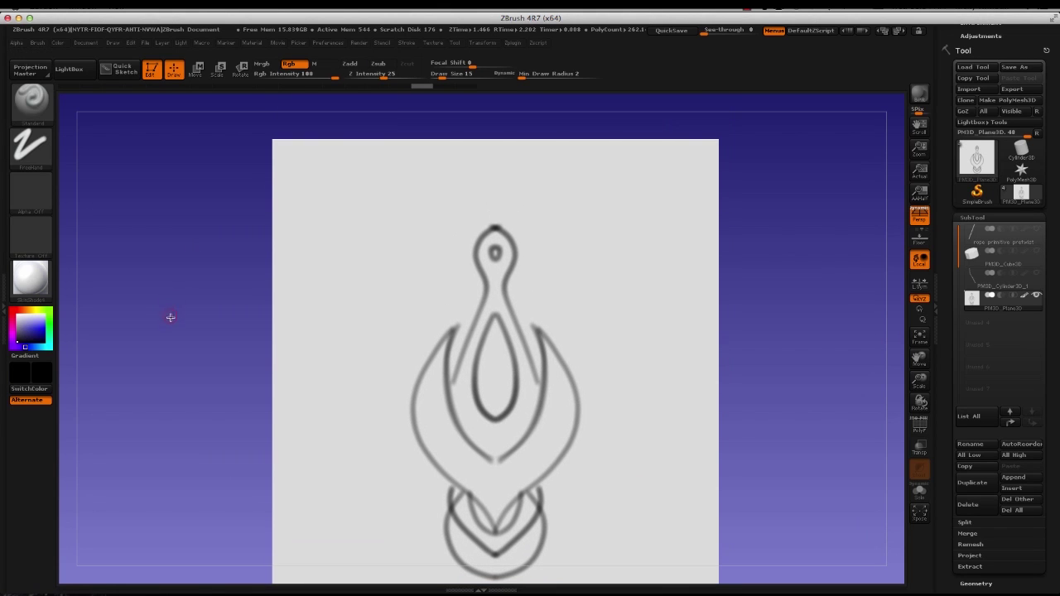
pyautogui.moveTo(172, 313); pyautogui.dragTo(164, 331)
pyautogui.moveTo(215, 364)
pyautogui.keyDown('alt'); pyautogui.mouseDown()
pyautogui.moveTo(197, 330)
pyautogui.moveTo(183, 329)
pyautogui.moveTo(190, 343)
pyautogui.moveTo(178, 337)
pyautogui.moveTo(196, 310)
pyautogui.moveTo(194, 362)
pyautogui.moveTo(187, 295)
pyautogui.moveTo(187, 322)
pyautogui.moveTo(201, 273)
pyautogui.moveTo(187, 307)
pyautogui.moveTo(170, 316)
pyautogui.moveTo(194, 320)
pyautogui.moveTo(202, 334)
pyautogui.moveTo(163, 332)
pyautogui.moveTo(165, 317)
pyautogui.moveTo(199, 301)
pyautogui.moveTo(211, 307)
pyautogui.moveTo(180, 287)
pyautogui.moveTo(185, 303)
pyautogui.moveTo(187, 270)
pyautogui.moveTo(188, 298)
pyautogui.mouseUp(); pyautogui.keyUp('alt')
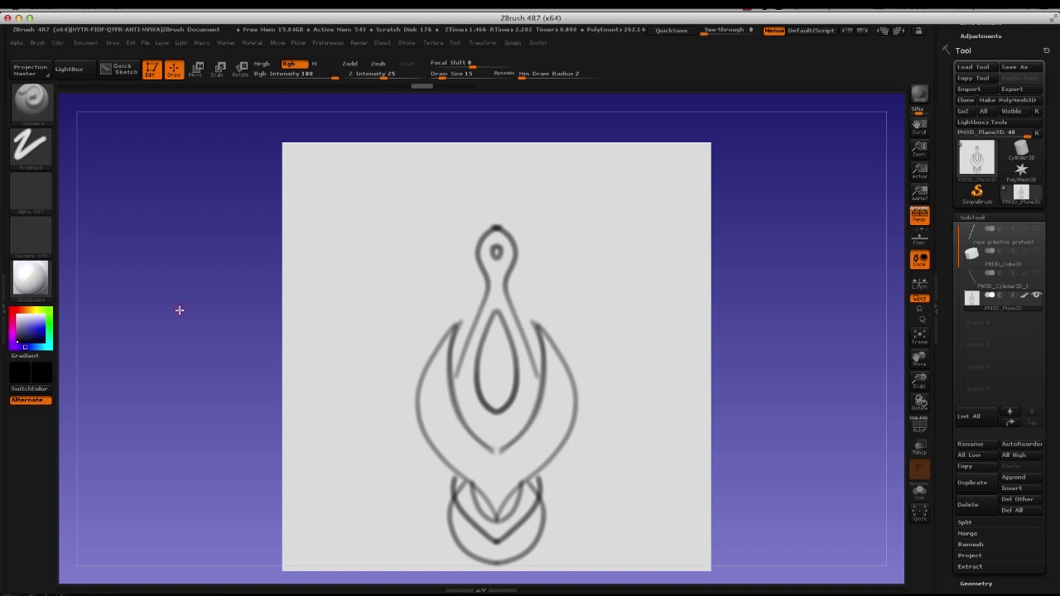
pyautogui.moveTo(214, 284)
pyautogui.mouseDown()
pyautogui.moveTo(191, 284)
pyautogui.moveTo(170, 308)
pyautogui.mouseUp()
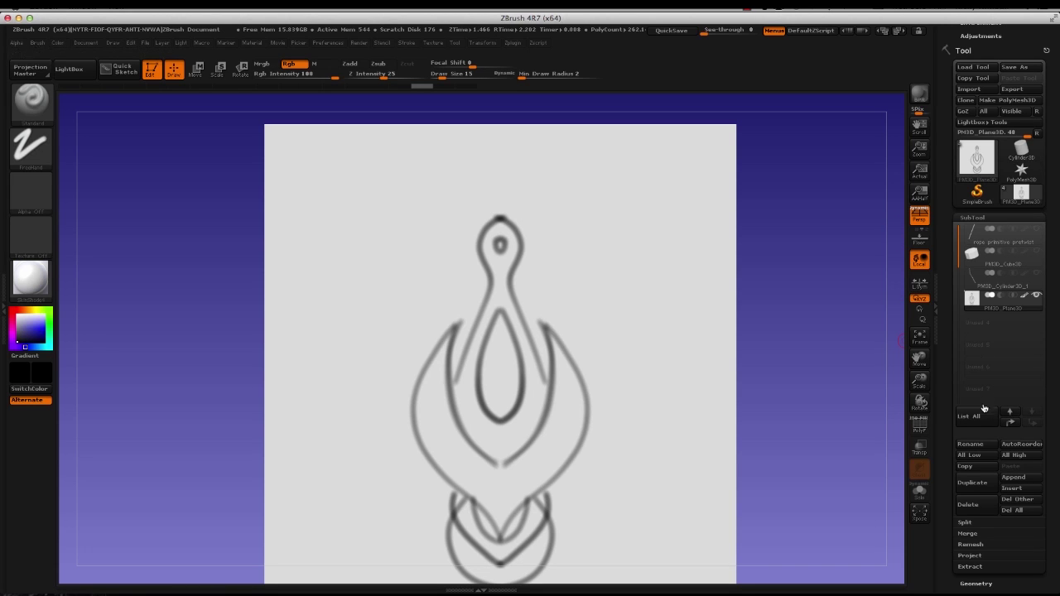
pyautogui.press('f')
pyautogui.press('f')
pyautogui.press('f')
pyautogui.press('f')
pyautogui.press('f')
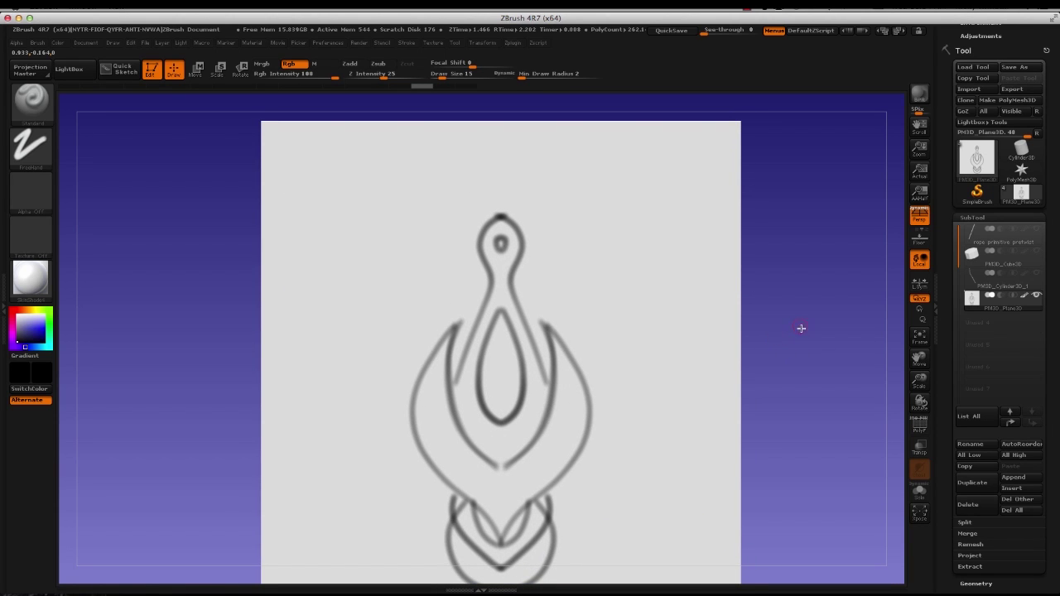
pyautogui.scroll(-1, 800, 326)
pyautogui.scroll(2, 795, 314)
pyautogui.scroll(-1, 802, 322)
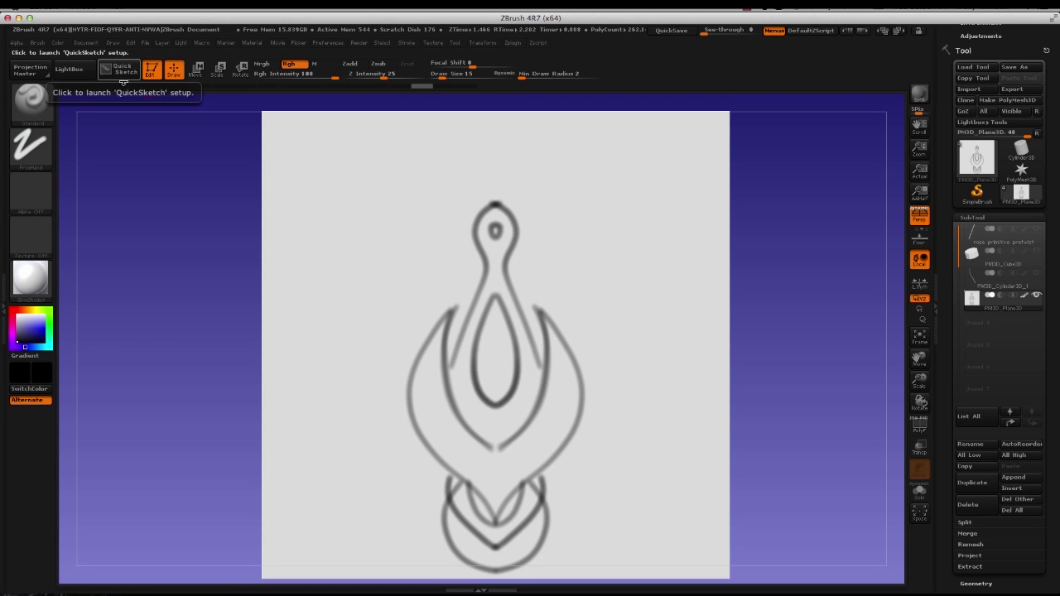
pyautogui.moveTo(230, 348)
pyautogui.keyDown('alt'); pyautogui.mouseDown()
pyautogui.moveTo(220, 298)
pyautogui.moveTo(194, 325)
pyautogui.mouseUp(); pyautogui.keyUp('alt')
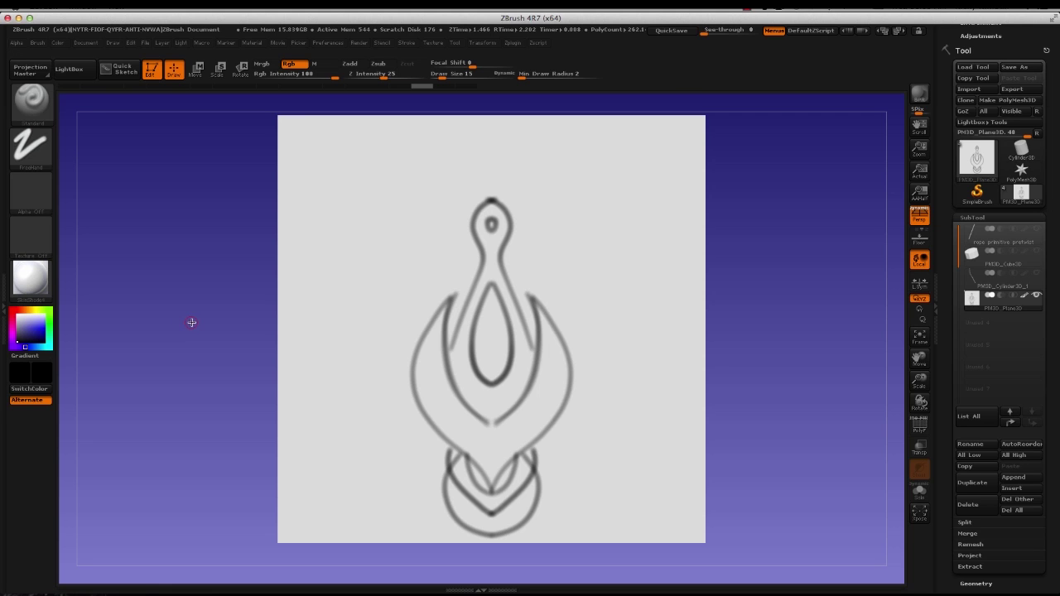
# - Duplicate the sketched plane subtool and make the copy the active subtool
pyautogui.keyDown('alt'); pyautogui.moveTo(220, 309); pyautogui.dragTo(215, 317); pyautogui.keyUp('alt')
pyautogui.click(987, 489)
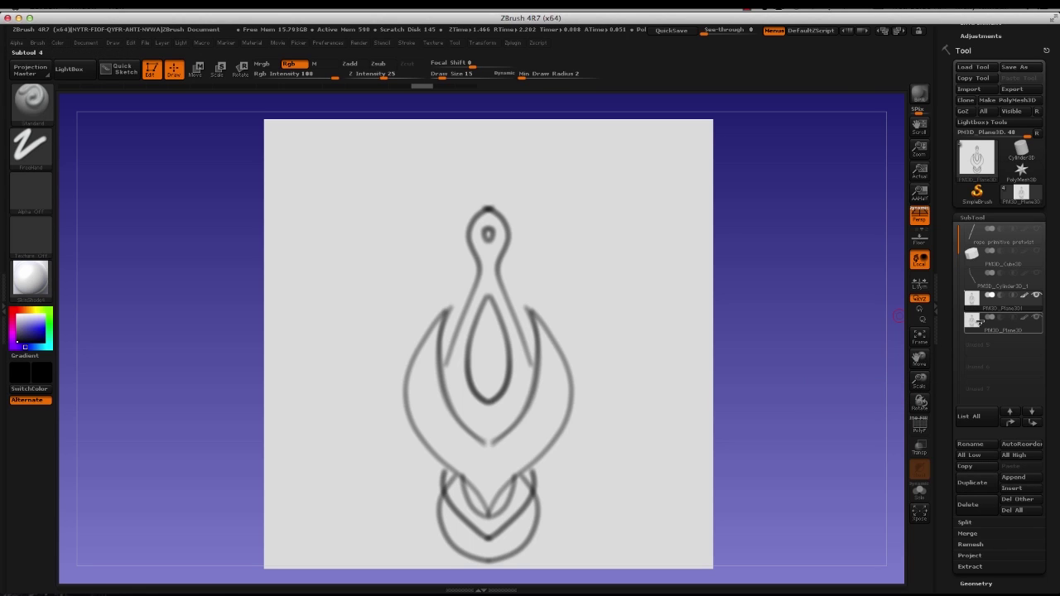
pyautogui.click(971, 323)
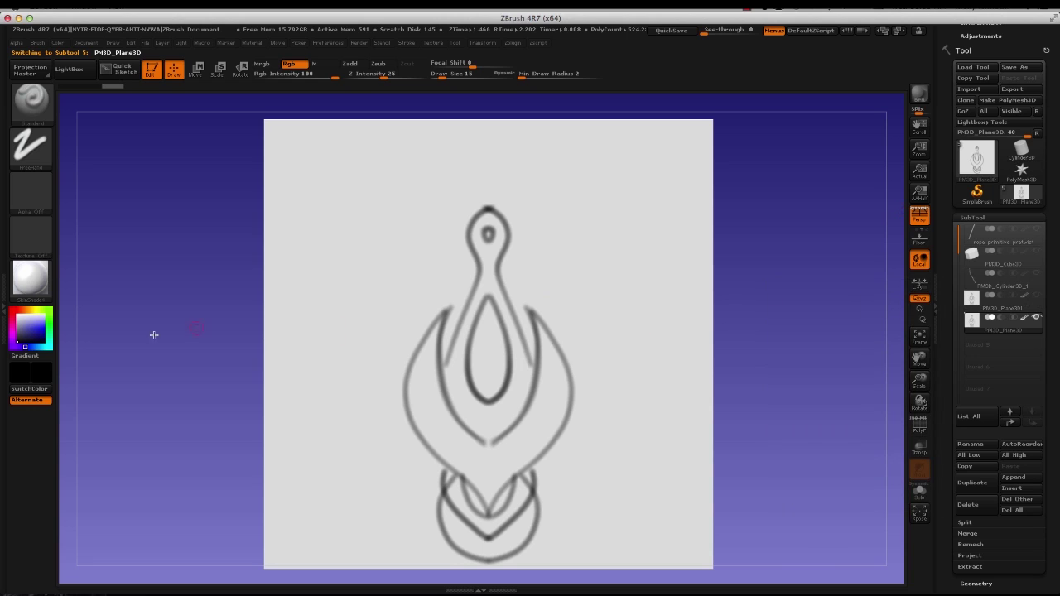
# - Choose white as the colour and fill the duplicated plane with it, clearing the copied sketch
pyautogui.moveTo(22, 326)
pyautogui.mouseDown()
pyautogui.moveTo(3, 317)
pyautogui.moveTo(12, 316)
pyautogui.mouseUp()
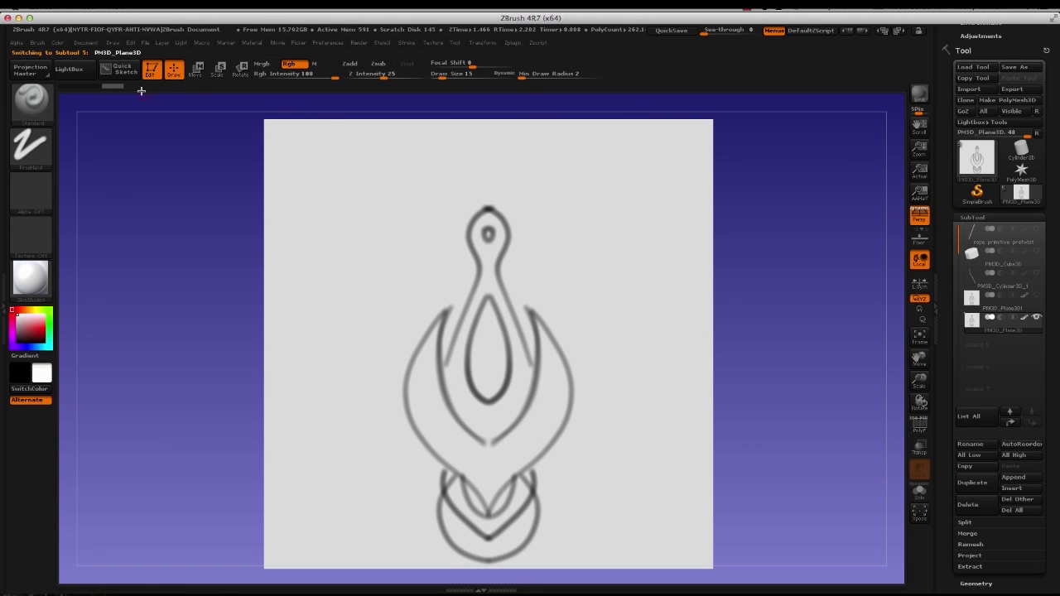
pyautogui.click(60, 42)
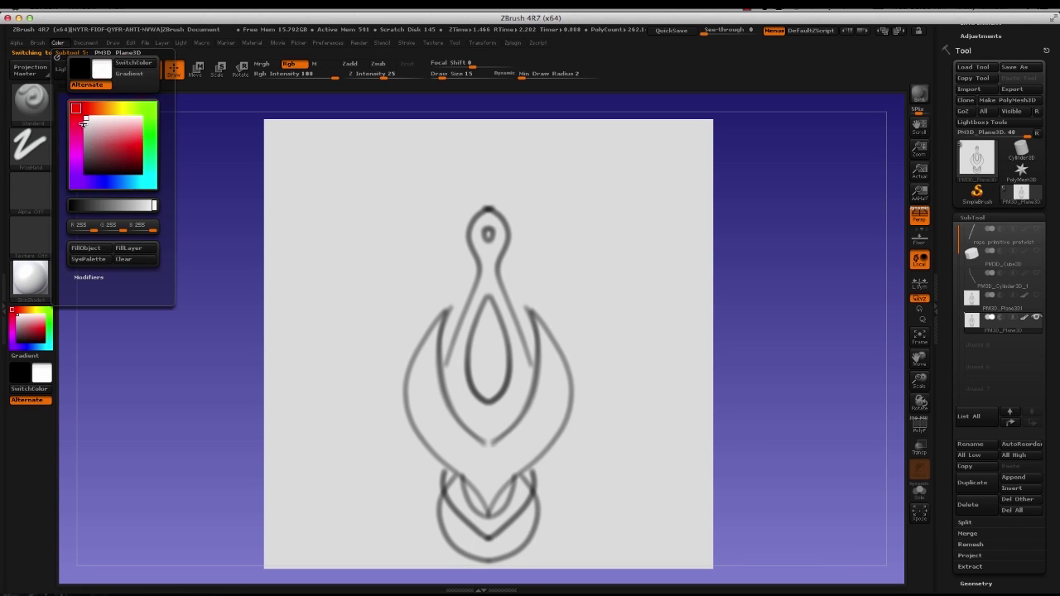
pyautogui.click(89, 248)
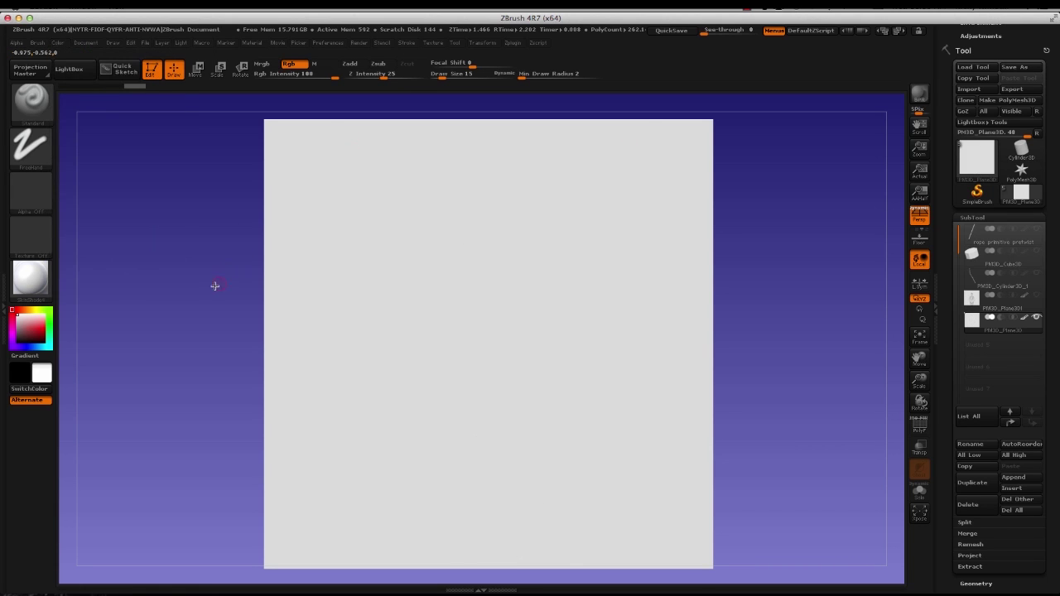
# - Paint the ornament's lower part in black on the blank plane: a mirrored leaf outline, an inner collar curve and a rounded centre
pyautogui.moveTo(176, 299)
pyautogui.keyDown('alt'); pyautogui.mouseDown()
pyautogui.moveTo(170, 244)
pyautogui.moveTo(183, 287)
pyautogui.mouseUp(); pyautogui.keyUp('alt')
pyautogui.moveTo(30, 322)
pyautogui.mouseDown()
pyautogui.moveTo(8, 358)
pyautogui.moveTo(12, 343)
pyautogui.mouseUp()
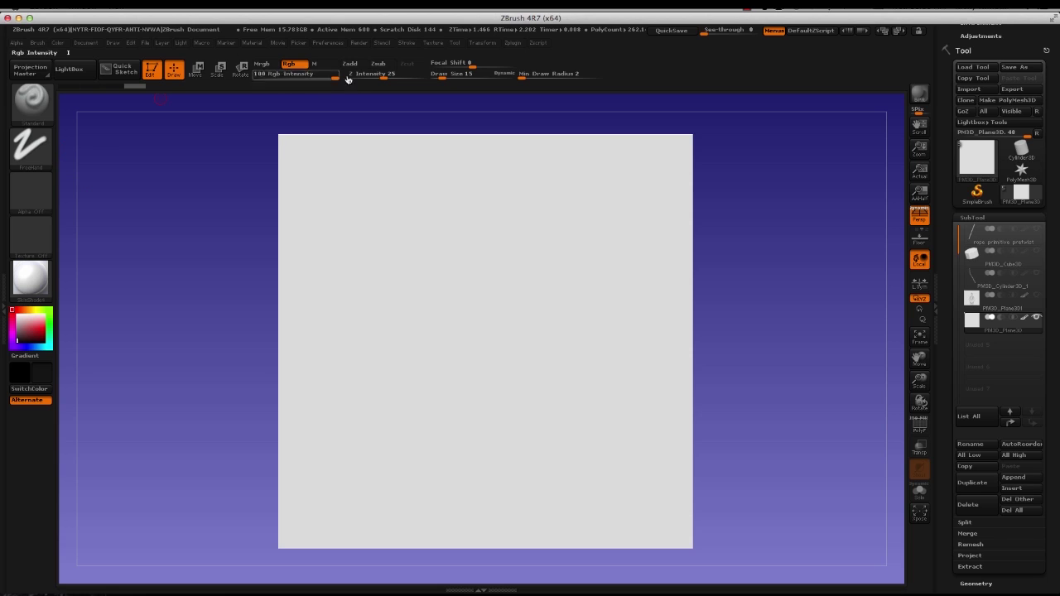
pyautogui.click(405, 43)
pyautogui.moveTo(487, 499)
pyautogui.mouseDown()
pyautogui.moveTo(548, 420)
pyautogui.moveTo(559, 388)
pyautogui.moveTo(551, 338)
pyautogui.moveTo(514, 293)
pyautogui.mouseUp()
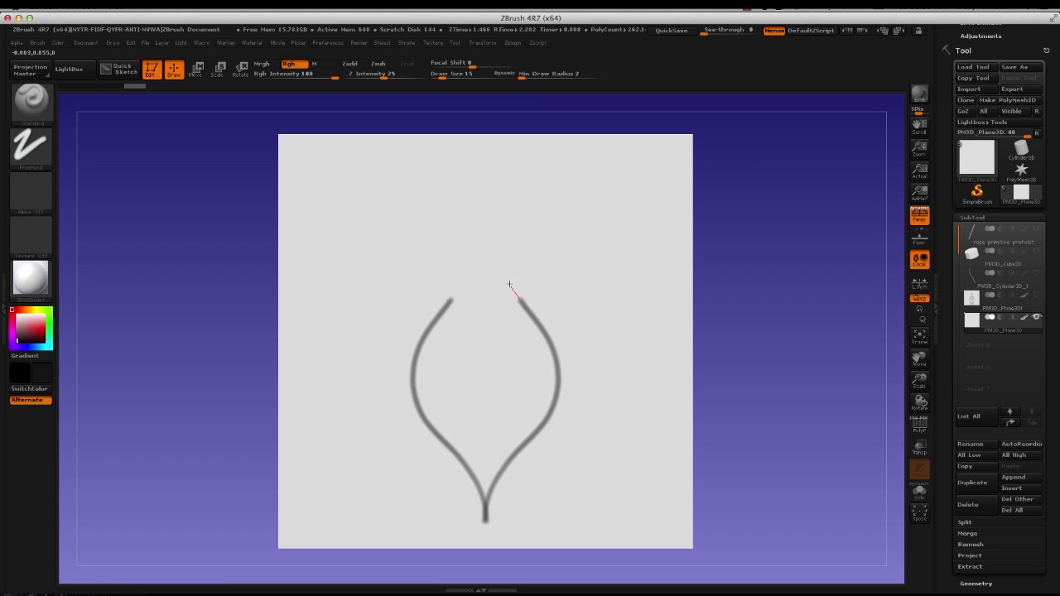
pyautogui.moveTo(527, 311)
pyautogui.mouseDown()
pyautogui.moveTo(539, 351)
pyautogui.moveTo(527, 389)
pyautogui.moveTo(476, 419)
pyautogui.mouseUp()
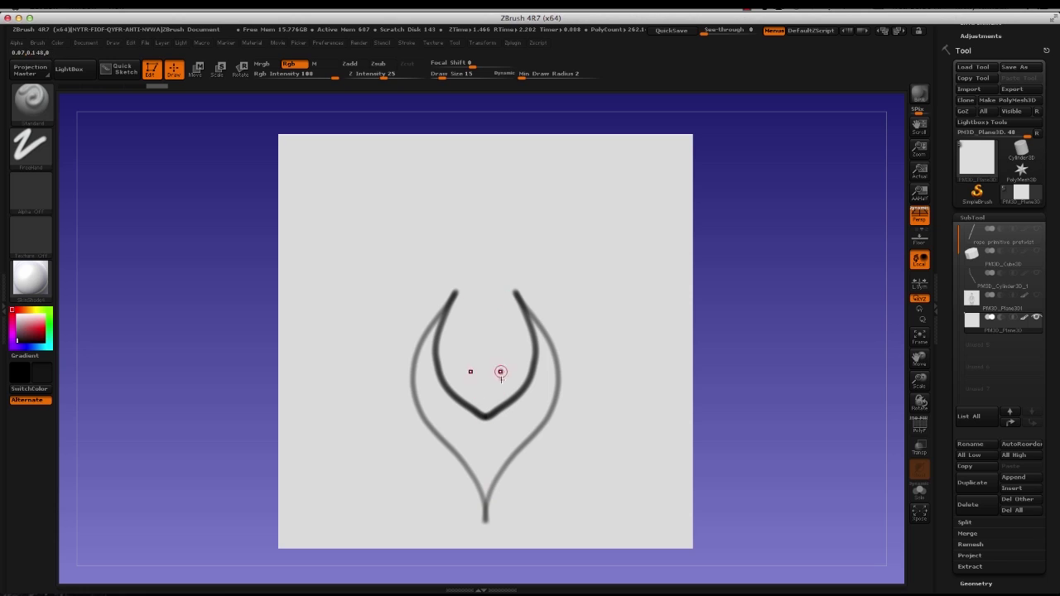
pyautogui.moveTo(523, 385)
pyautogui.mouseDown()
pyautogui.moveTo(509, 349)
pyautogui.moveTo(482, 325)
pyautogui.moveTo(460, 324)
pyautogui.mouseUp()
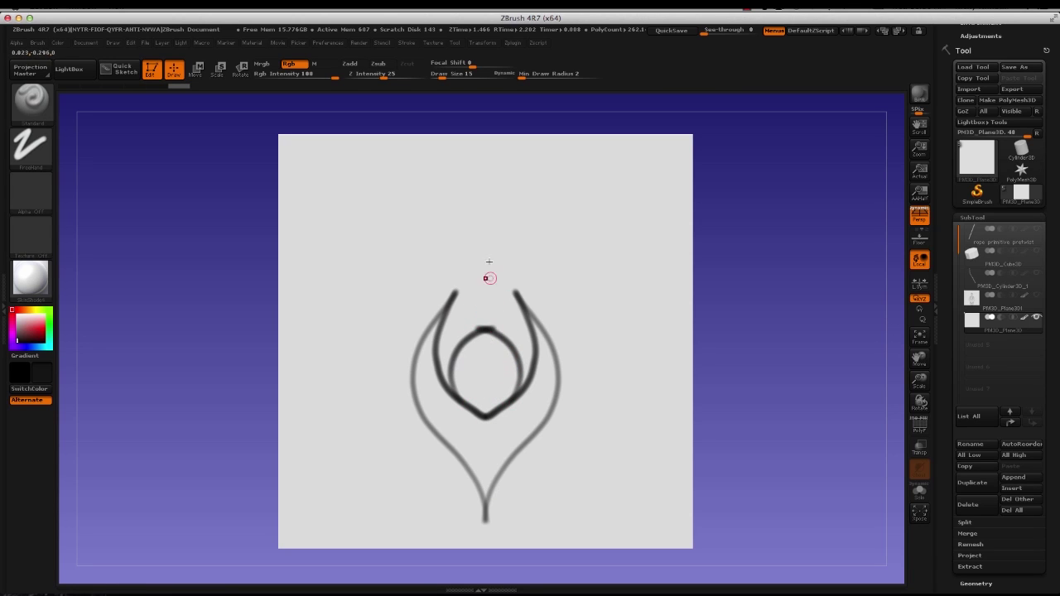
# - Paint a narrow mirrored loop above the rounded centre and a wider outline around it, running down to the collar curve
pyautogui.moveTo(523, 342)
pyautogui.mouseDown()
pyautogui.moveTo(474, 235)
pyautogui.moveTo(482, 207)
pyautogui.mouseUp()
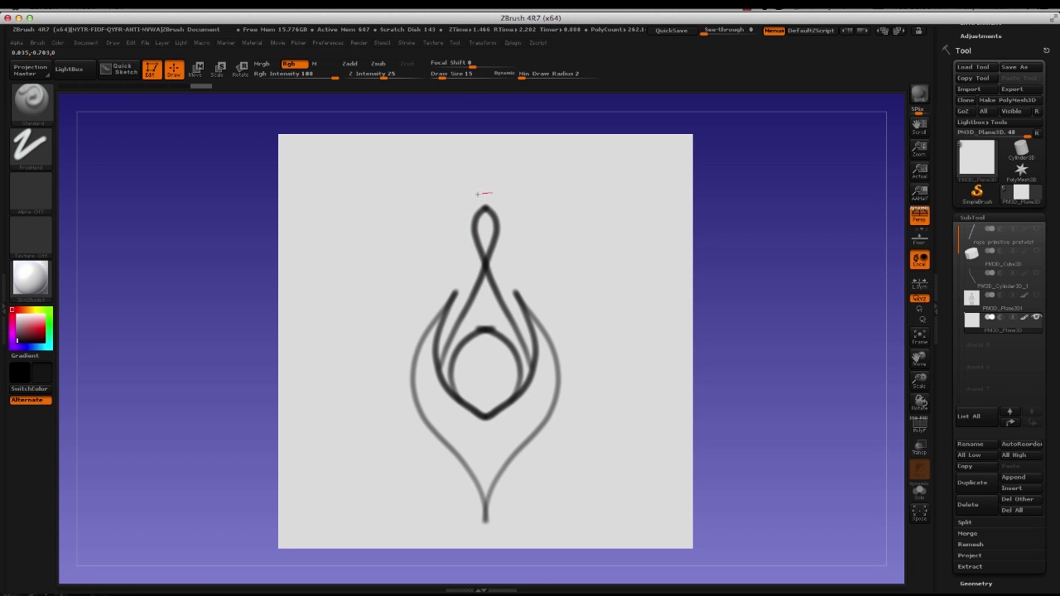
pyautogui.moveTo(453, 218); pyautogui.dragTo(475, 271)
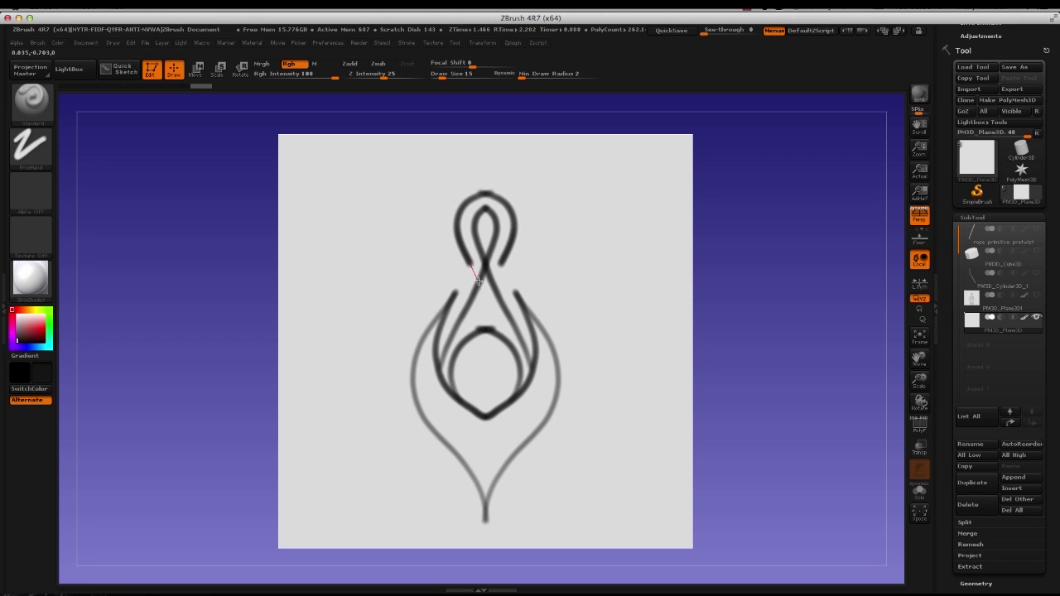
pyautogui.moveTo(471, 312)
pyautogui.mouseDown()
pyautogui.moveTo(440, 348)
pyautogui.moveTo(432, 380)
pyautogui.mouseUp()
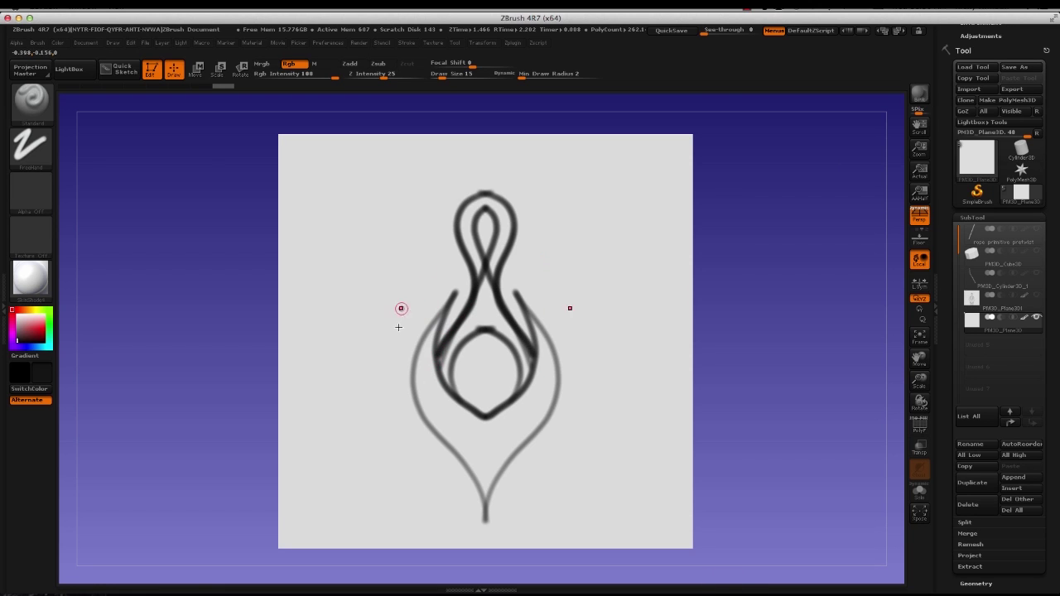
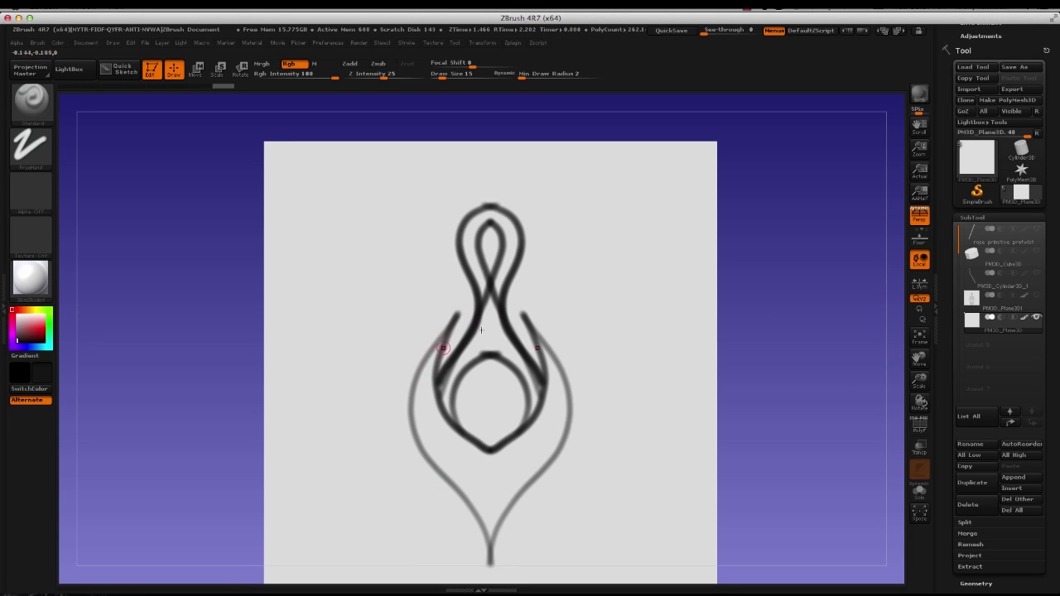
pyautogui.moveTo(951, 500); pyautogui.dragTo(930, 381)
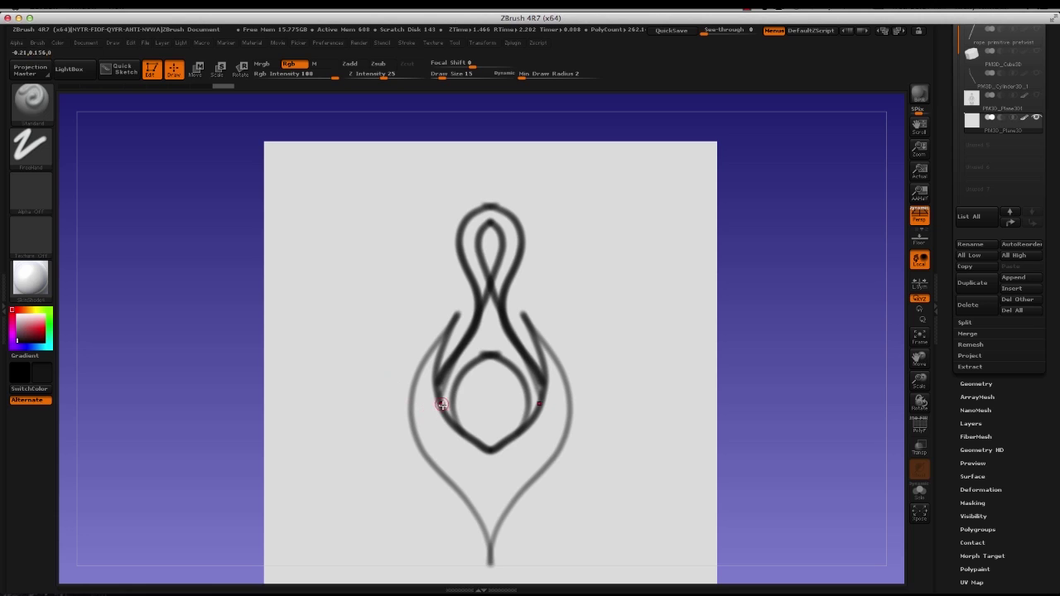
pyautogui.press('s')
pyautogui.moveTo(442, 410); pyautogui.dragTo(450, 408)
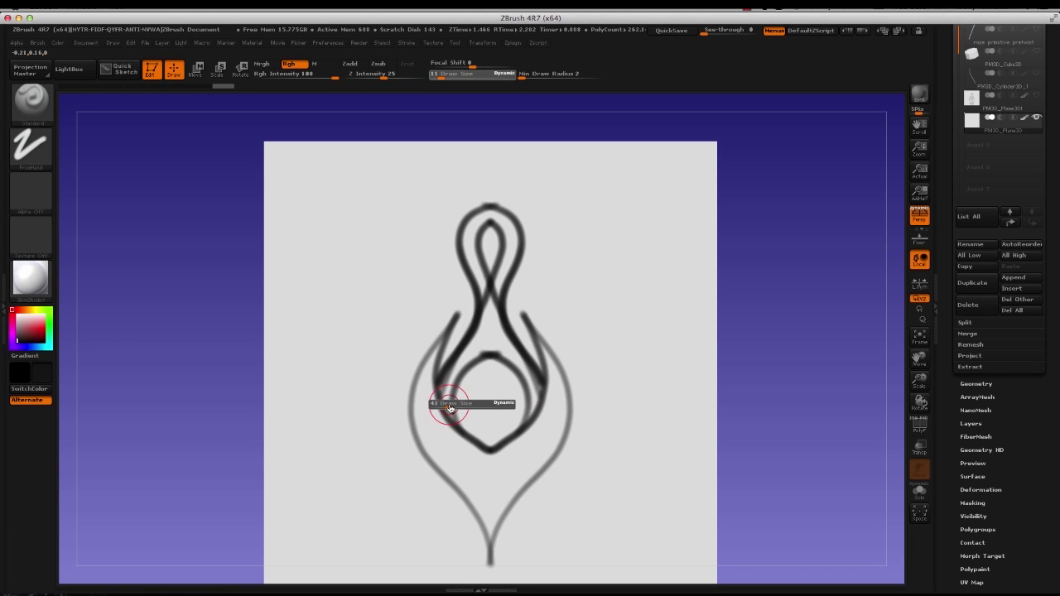
pyautogui.press('s')
pyautogui.click(497, 470)
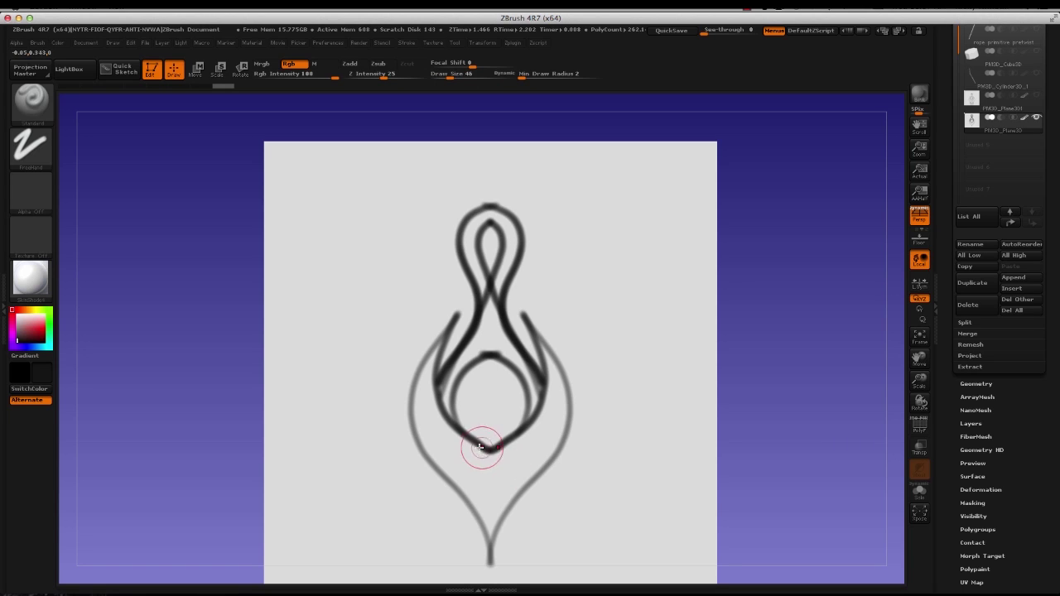
pyautogui.press('ctrl')
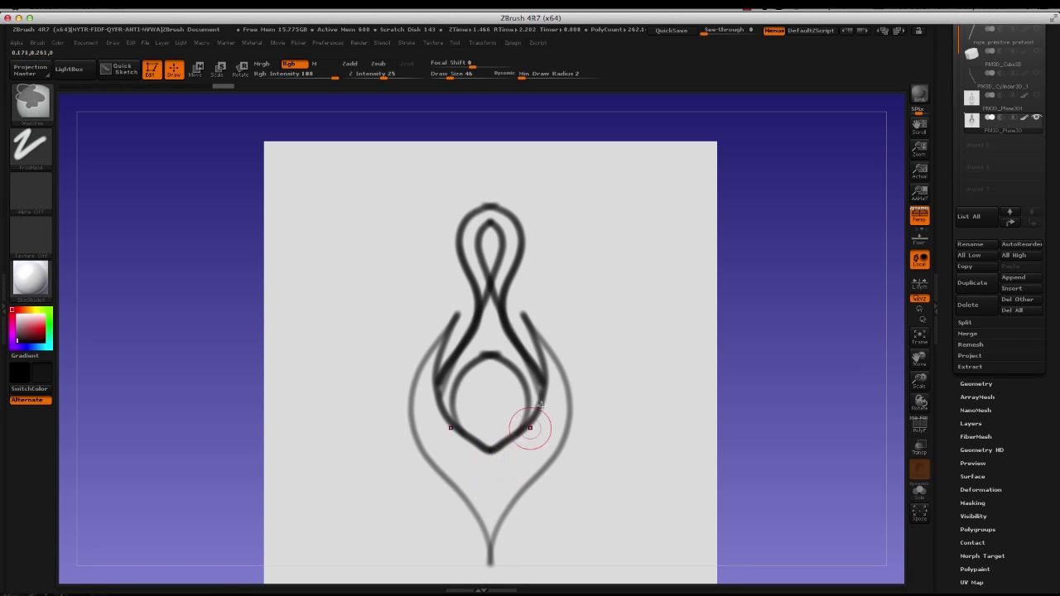
pyautogui.moveTo(503, 459)
pyautogui.mouseDown()
pyautogui.moveTo(554, 402)
pyautogui.moveTo(534, 337)
pyautogui.mouseUp()
pyautogui.hotkey('ctrl', 'z')
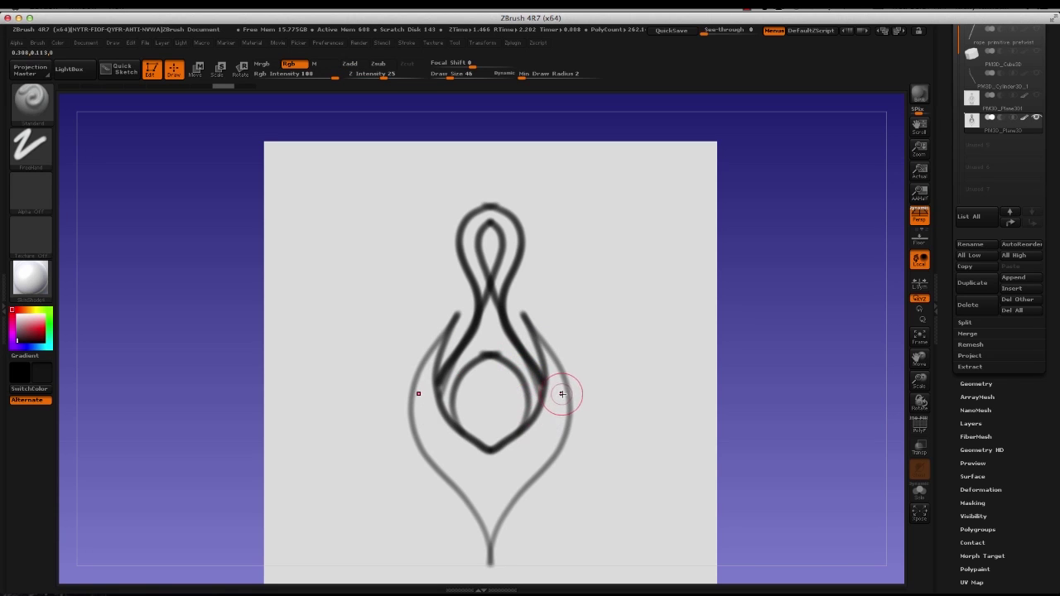
# - Reduce the draw size slightly and enable LazyMouse for the masking brush
pyautogui.press('s')
pyautogui.moveTo(562, 400); pyautogui.dragTo(555, 402)
pyautogui.keyDown('ctrl'); pyautogui.click(409, 48); pyautogui.keyUp('ctrl')
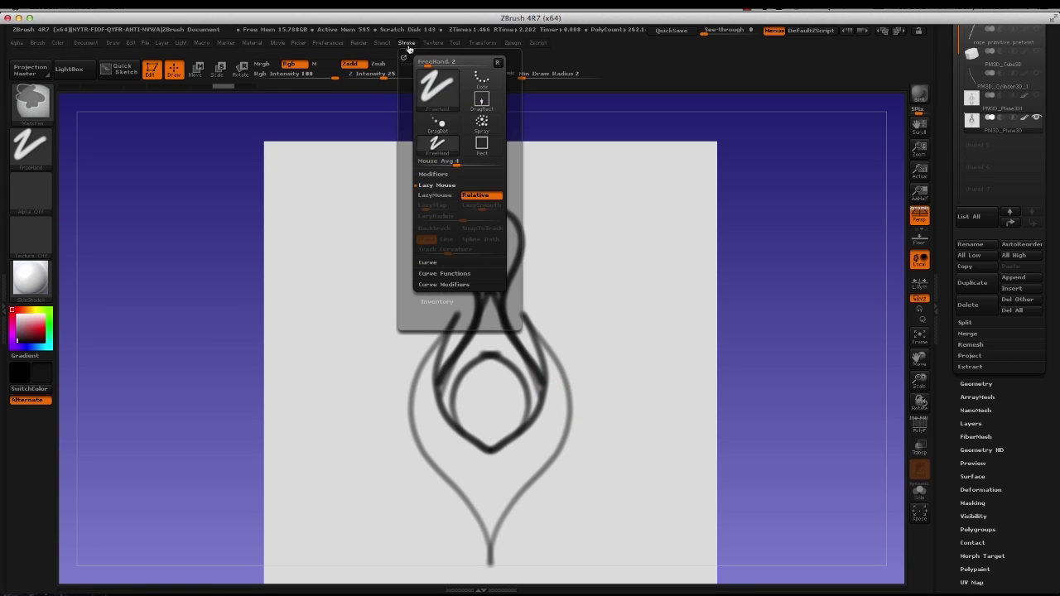
pyautogui.keyDown('ctrl'); pyautogui.click(432, 197); pyautogui.keyUp('ctrl')
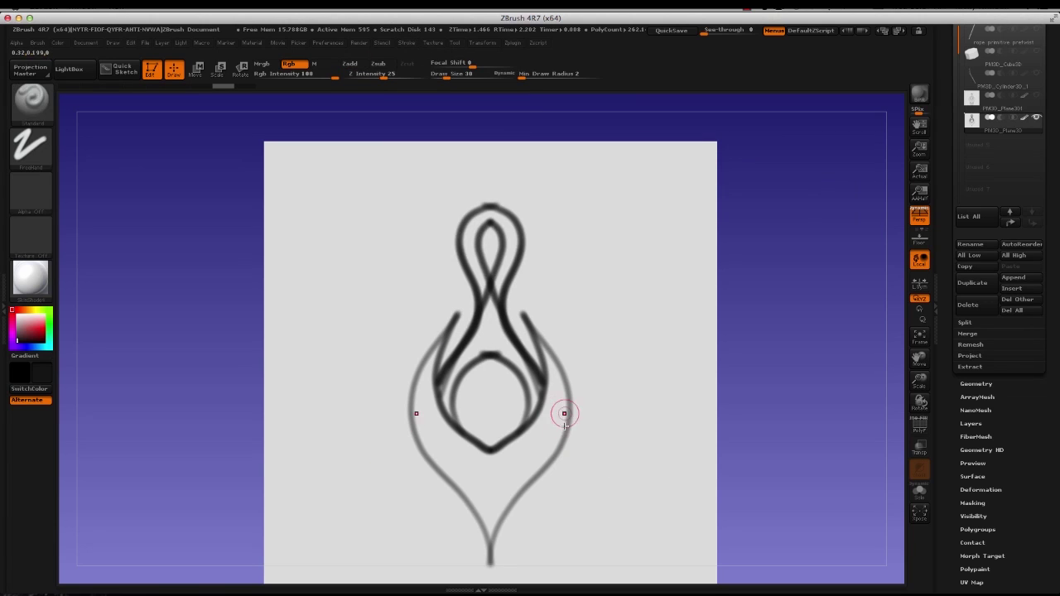
pyautogui.press('b')
pyautogui.press('m')
pyautogui.press('t')
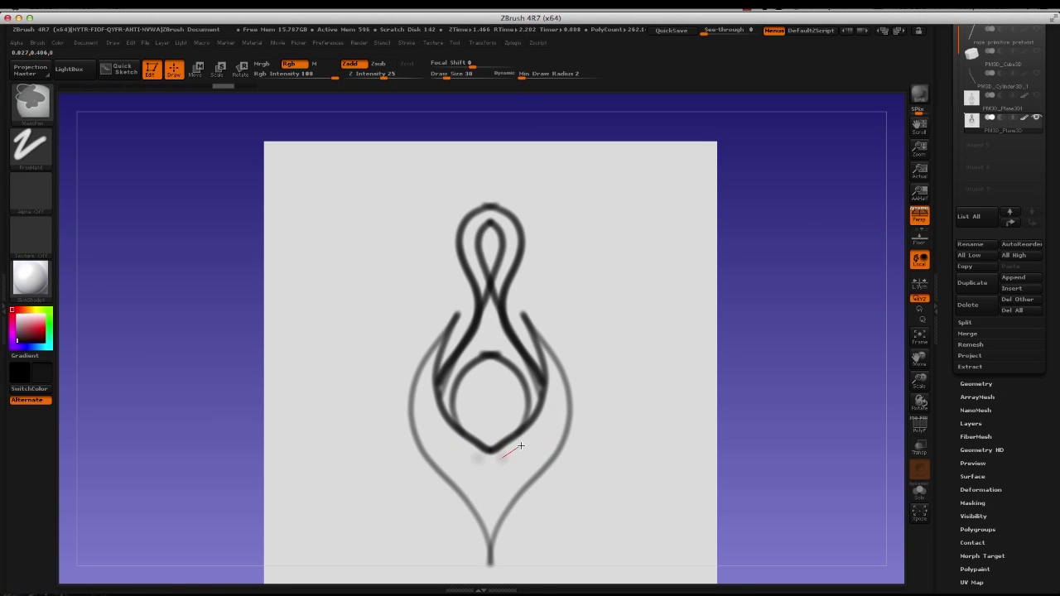
# - Mask the whole leaf-shaped area between the inner collar curve and the outer outline, down to the lower tip
pyautogui.moveTo(520, 446)
pyautogui.mouseDown()
pyautogui.moveTo(555, 401)
pyautogui.moveTo(557, 378)
pyautogui.moveTo(532, 328)
pyautogui.mouseUp()
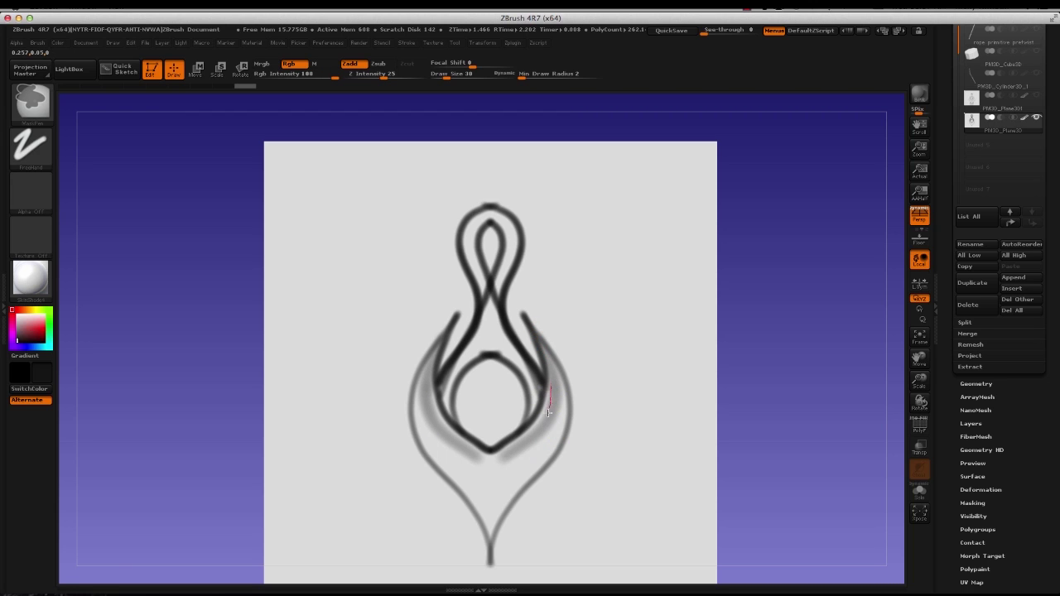
pyautogui.moveTo(548, 412); pyautogui.dragTo(473, 467)
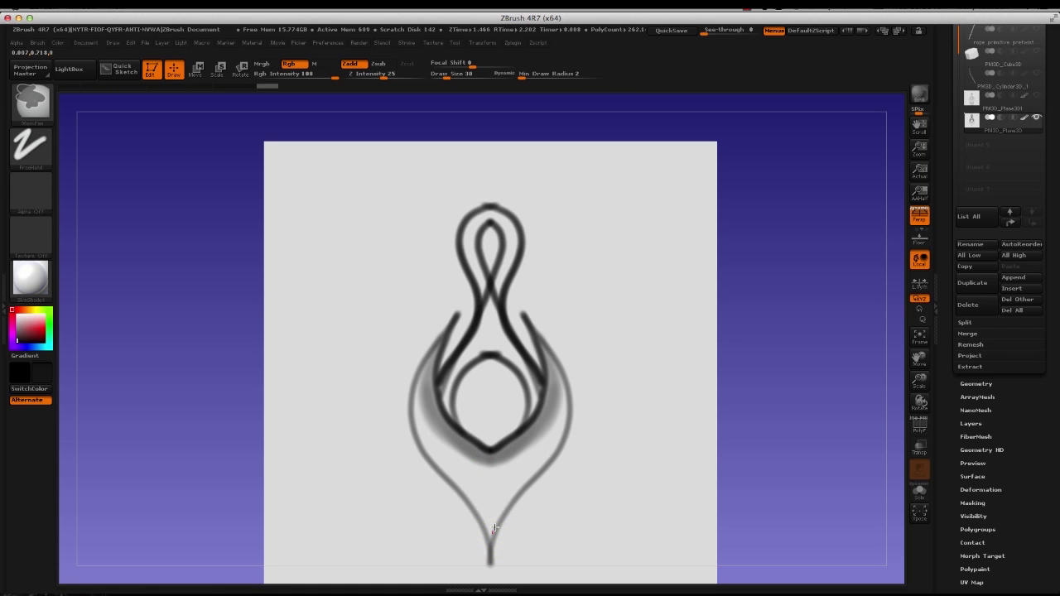
pyautogui.moveTo(504, 511)
pyautogui.mouseDown()
pyautogui.moveTo(563, 436)
pyautogui.moveTo(568, 401)
pyautogui.moveTo(555, 352)
pyautogui.moveTo(521, 312)
pyautogui.mouseUp()
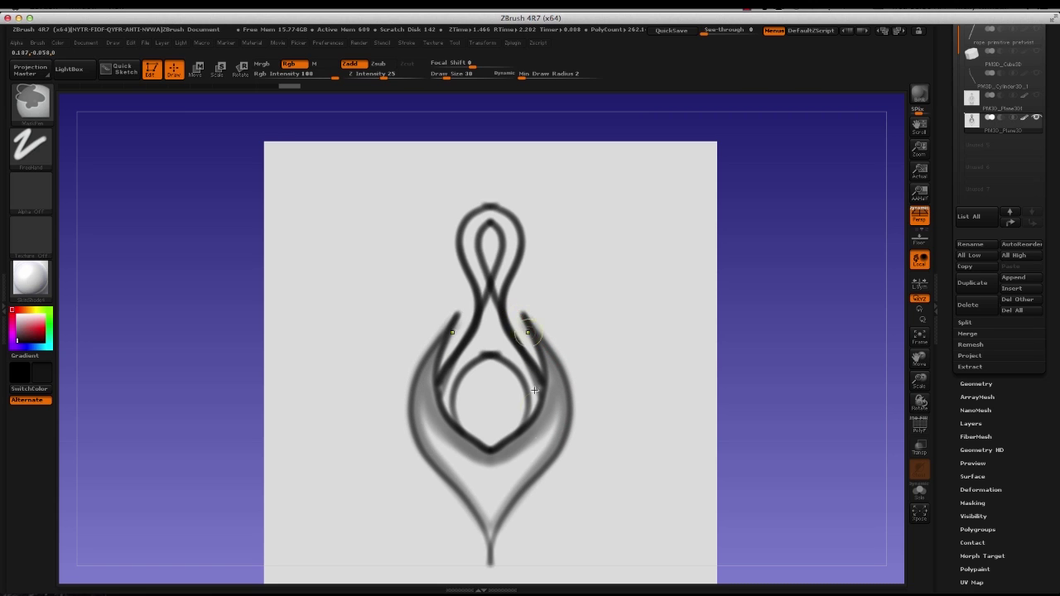
pyautogui.moveTo(555, 423)
pyautogui.mouseDown()
pyautogui.moveTo(476, 514)
pyautogui.moveTo(564, 416)
pyautogui.moveTo(530, 451)
pyautogui.moveTo(533, 436)
pyautogui.mouseUp()
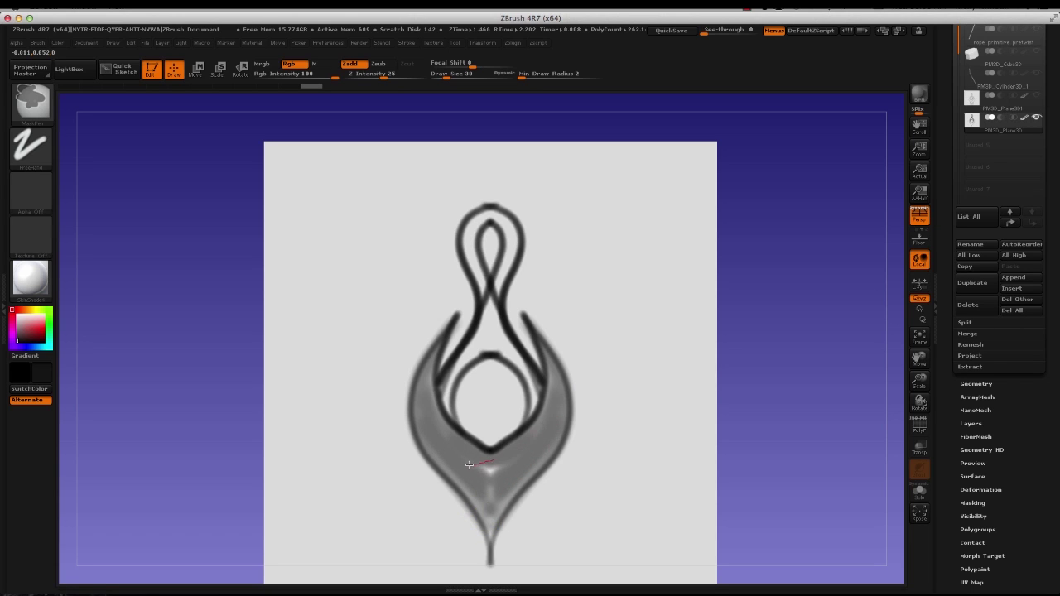
pyautogui.moveTo(419, 405); pyautogui.dragTo(428, 345)
pyautogui.moveTo(480, 511); pyautogui.dragTo(422, 418)
pyautogui.moveTo(490, 512); pyautogui.dragTo(488, 457)
pyautogui.moveTo(489, 528); pyautogui.dragTo(486, 508)
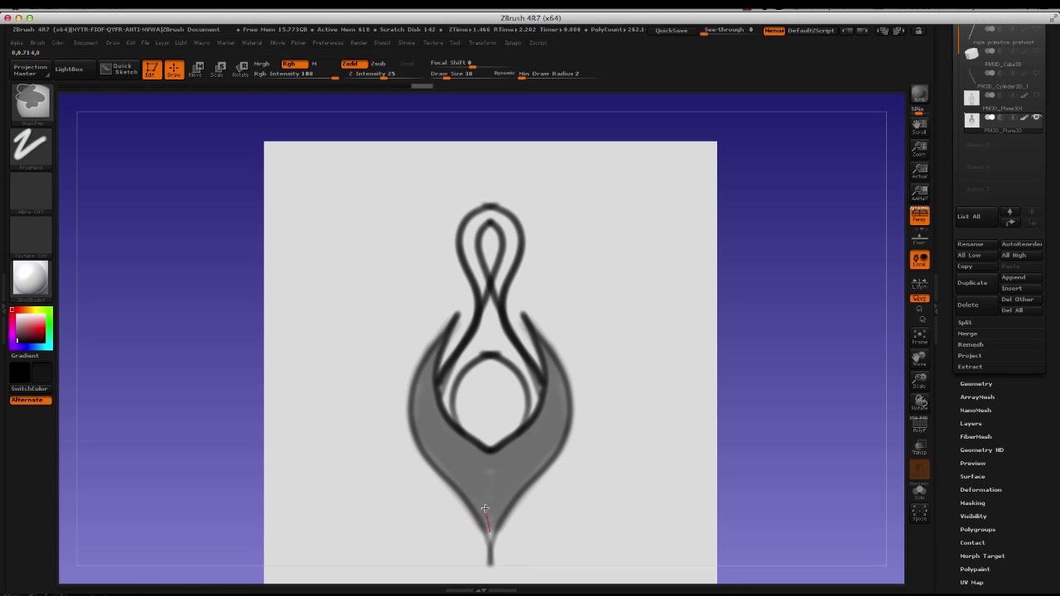
pyautogui.moveTo(458, 454); pyautogui.dragTo(485, 465)
pyautogui.moveTo(437, 430); pyautogui.dragTo(430, 420)
pyautogui.moveTo(495, 460); pyautogui.dragTo(465, 447)
pyautogui.moveTo(437, 344); pyautogui.dragTo(435, 422)
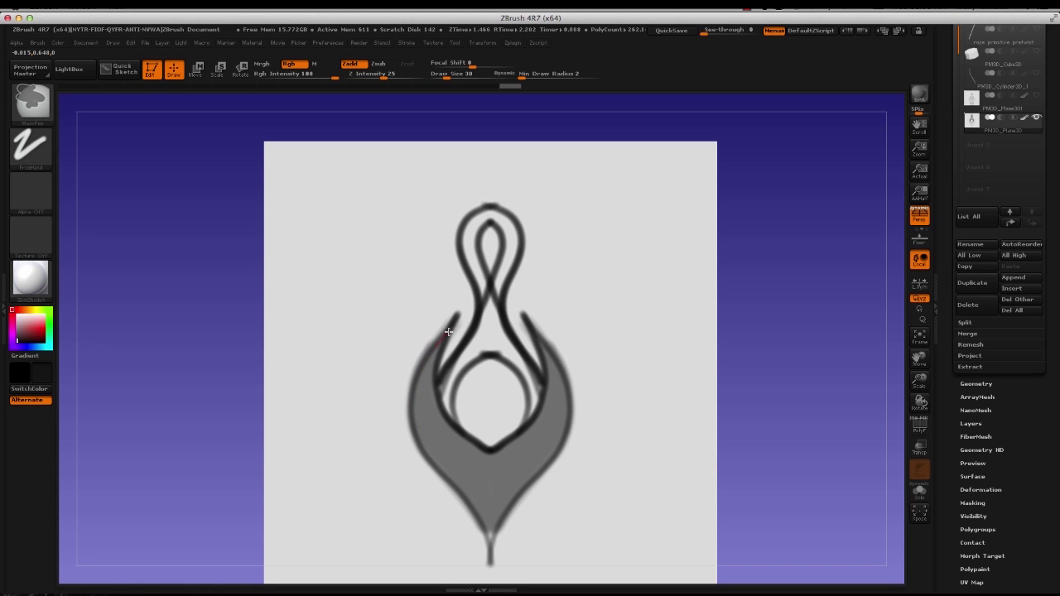
pyautogui.moveTo(448, 332); pyautogui.dragTo(433, 338)
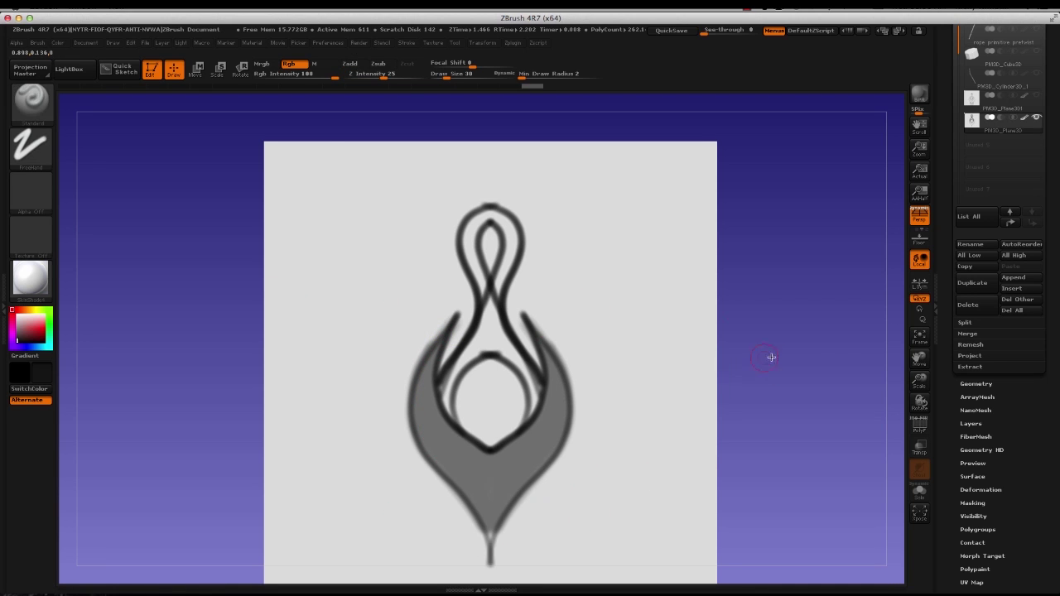
pyautogui.moveTo(771, 357); pyautogui.dragTo(798, 359)
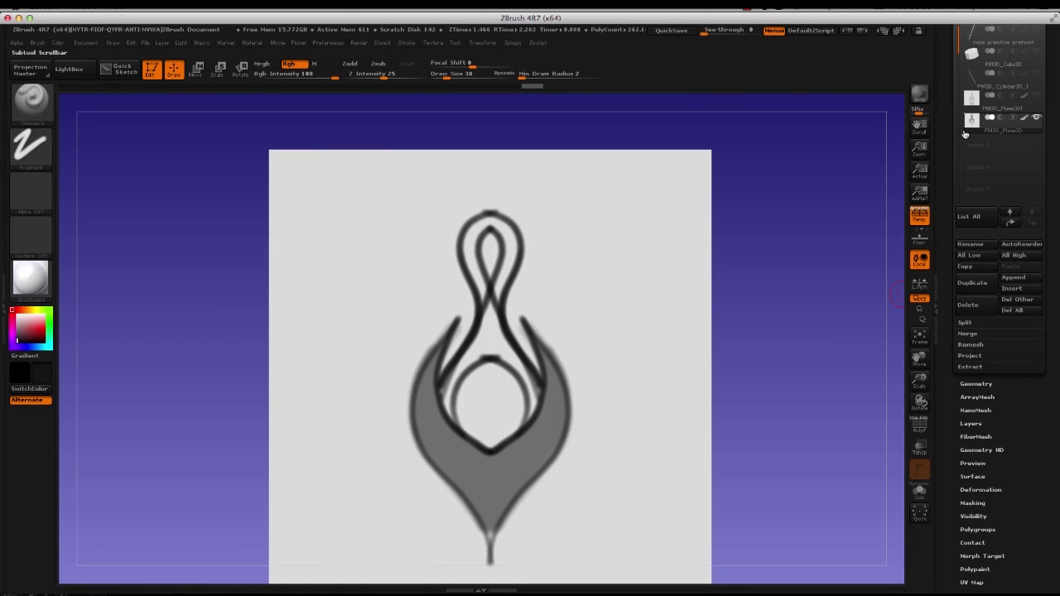
# - Turn off the plane's polypaint and set the brush colour to white so only the masked leaf shape stands out
pyautogui.click(1025, 118)
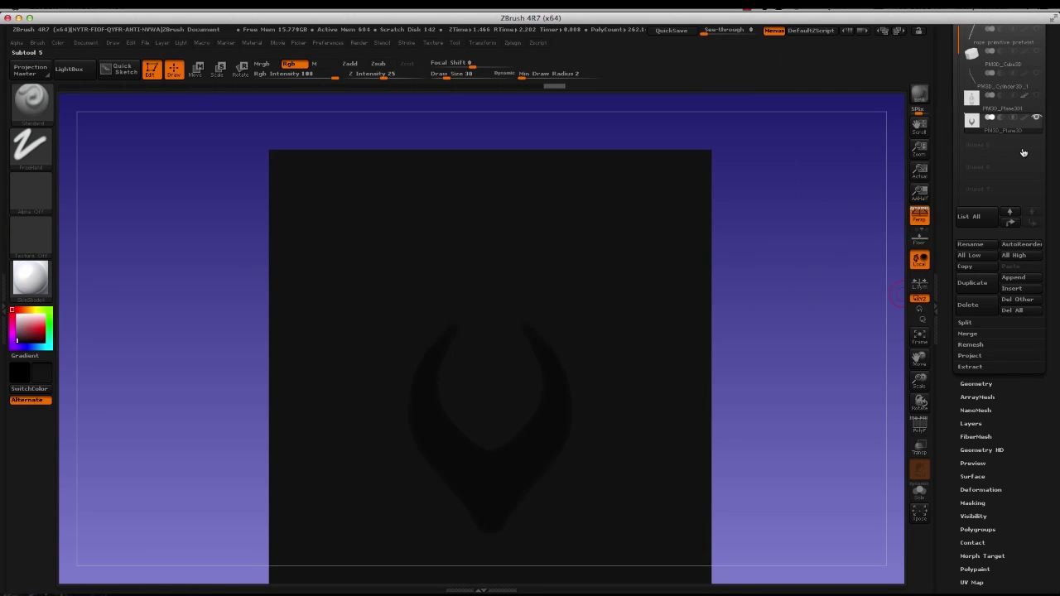
pyautogui.click(16, 328)
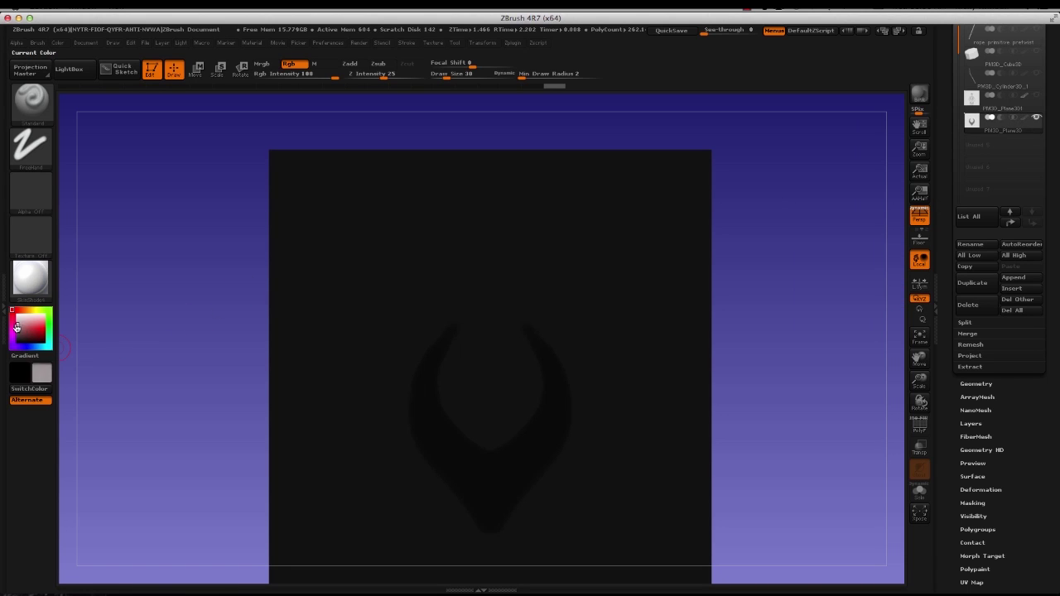
pyautogui.moveTo(16, 328)
pyautogui.mouseDown()
pyautogui.moveTo(5, 320)
pyautogui.moveTo(17, 340)
pyautogui.moveTo(12, 312)
pyautogui.mouseUp()
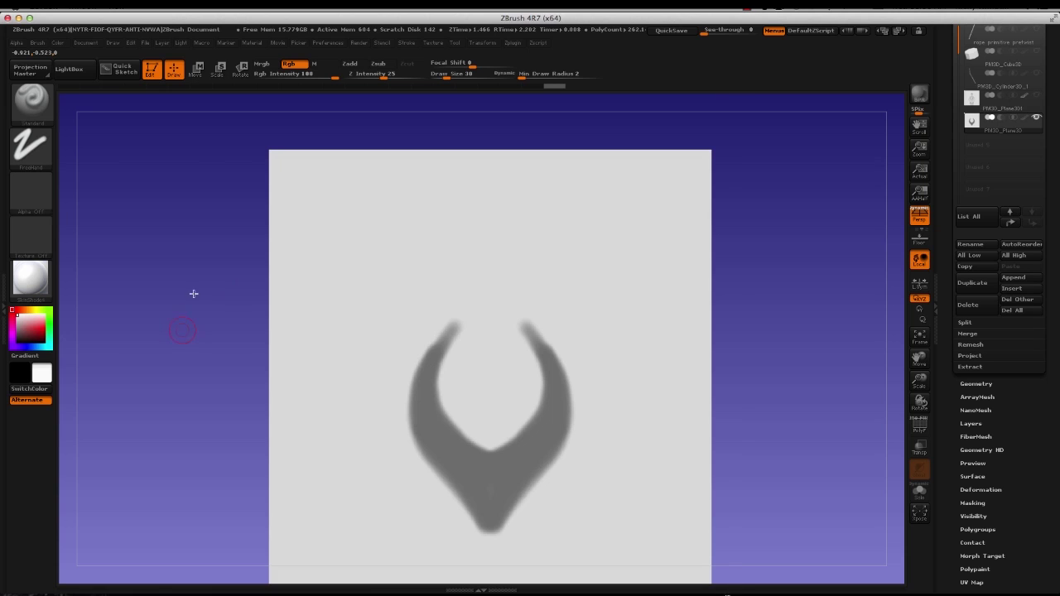
pyautogui.moveTo(194, 294)
pyautogui.keyDown('alt'); pyautogui.mouseDown()
pyautogui.moveTo(204, 265)
pyautogui.moveTo(192, 295)
pyautogui.mouseUp(); pyautogui.keyUp('alt')
pyautogui.keyDown('alt'); pyautogui.moveTo(151, 249); pyautogui.dragTo(141, 291); pyautogui.keyUp('alt')
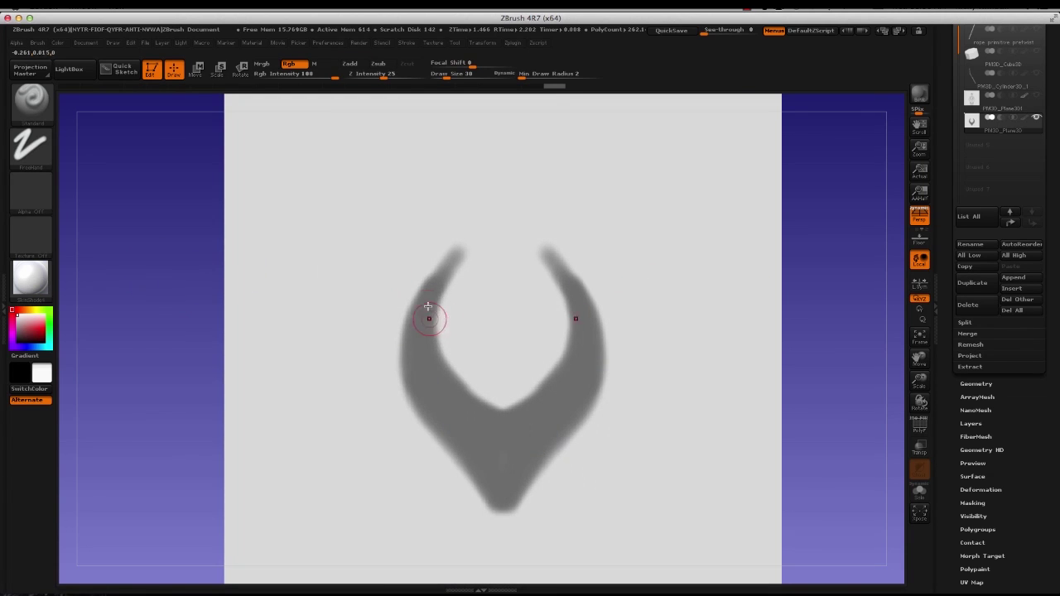
pyautogui.press('ctrl')
pyautogui.press('ctrl')
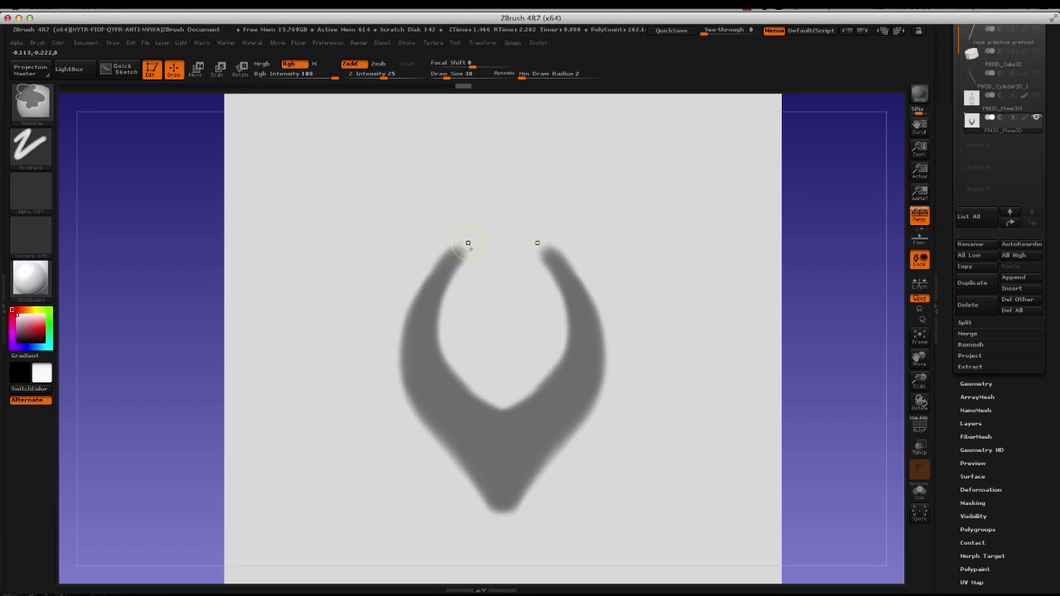
pyautogui.press('ctrl')
pyautogui.moveTo(220, 323); pyautogui.dragTo(187, 315)
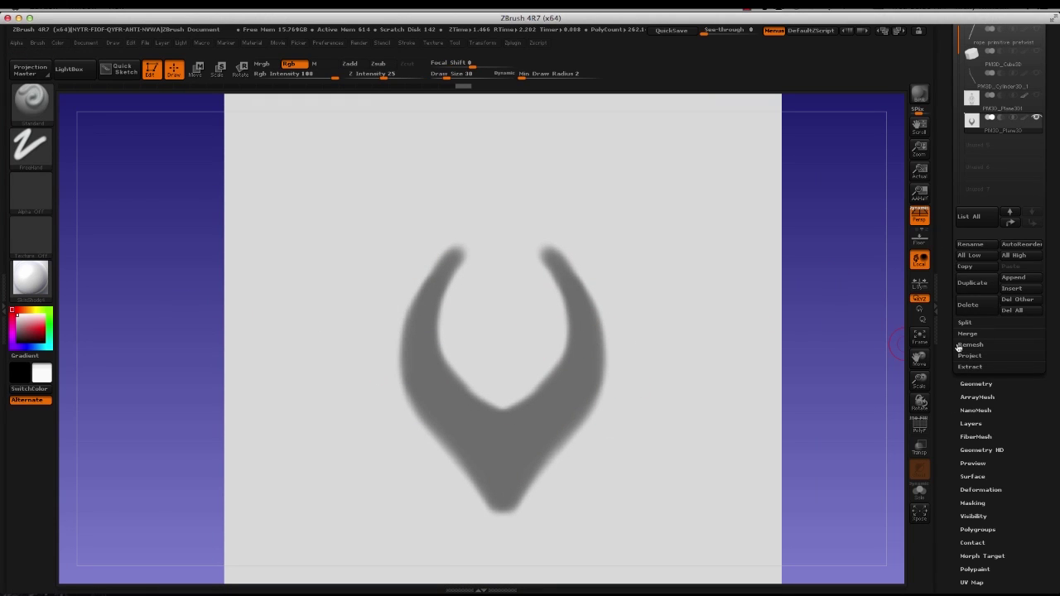
# - Extract the masked leaf shape as a new subtool with thickness 0 and the Double option off, and accept it
pyautogui.click(965, 367)
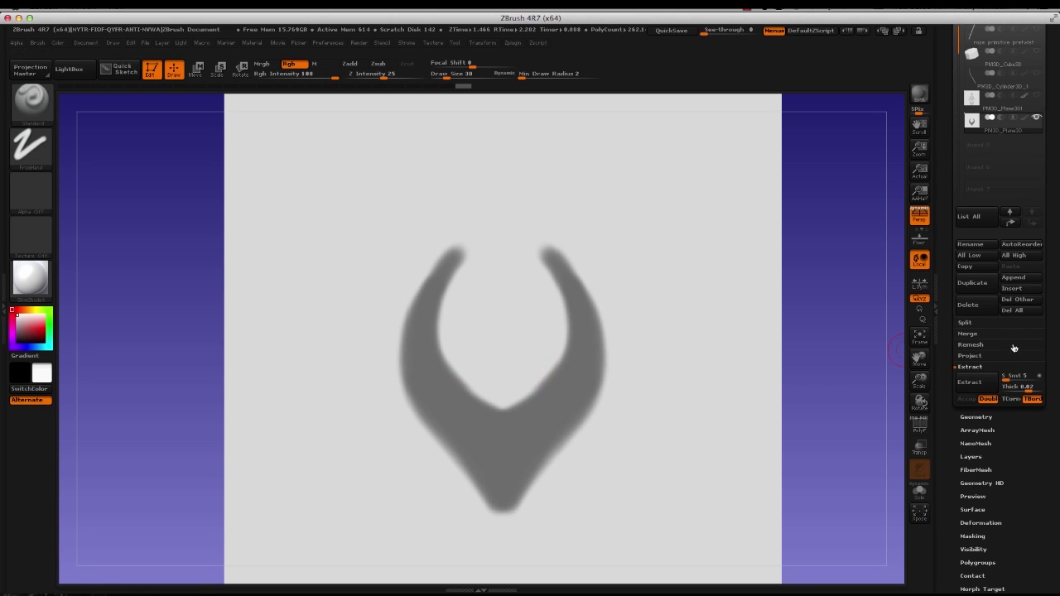
pyautogui.moveTo(1028, 393); pyautogui.dragTo(1023, 393)
pyautogui.click(987, 399)
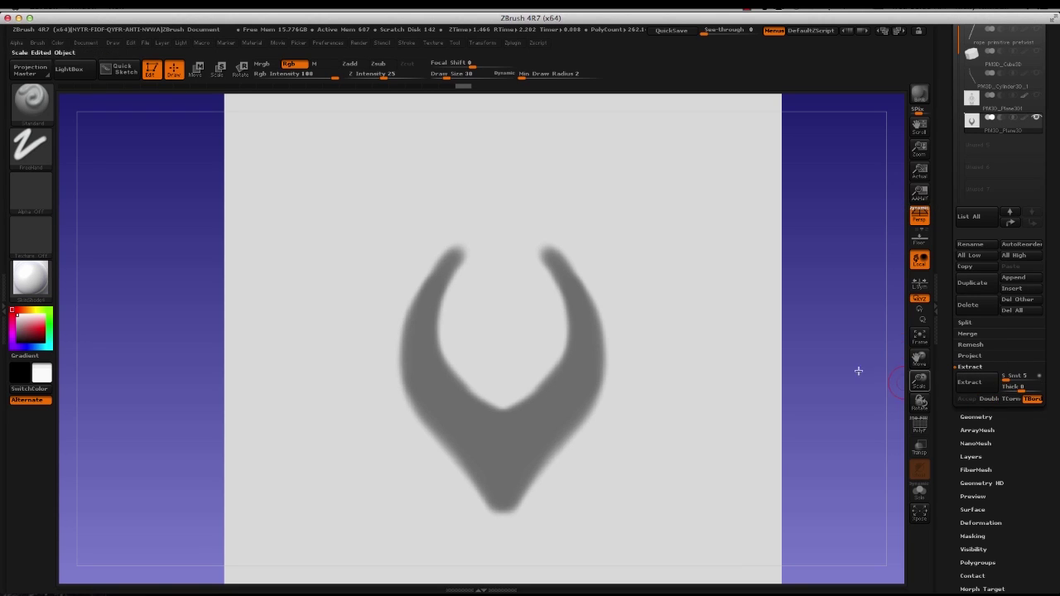
pyautogui.moveTo(850, 350); pyautogui.dragTo(750, 326)
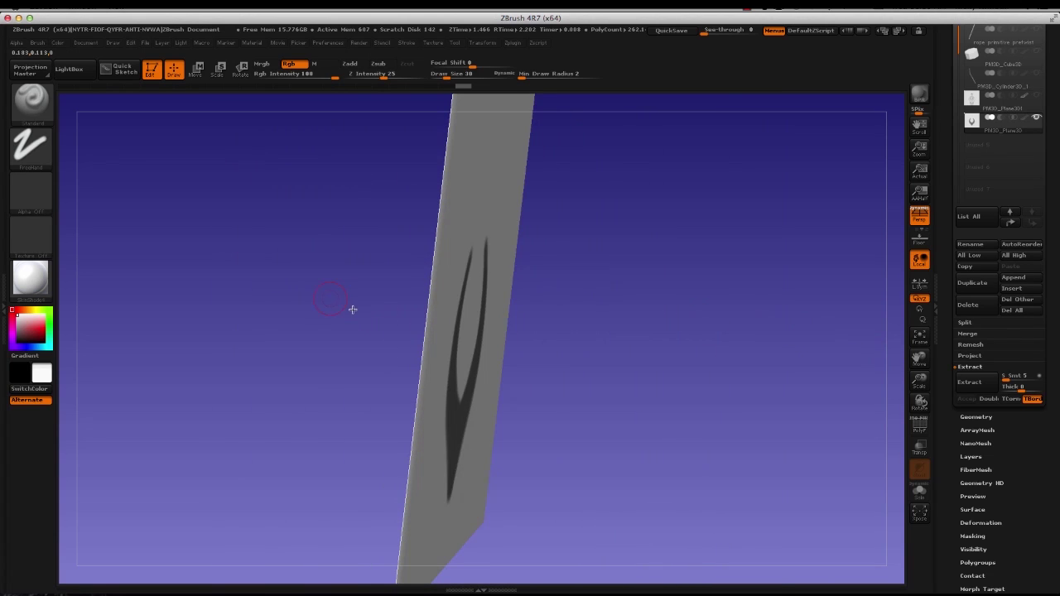
pyautogui.moveTo(689, 293); pyautogui.dragTo(813, 275)
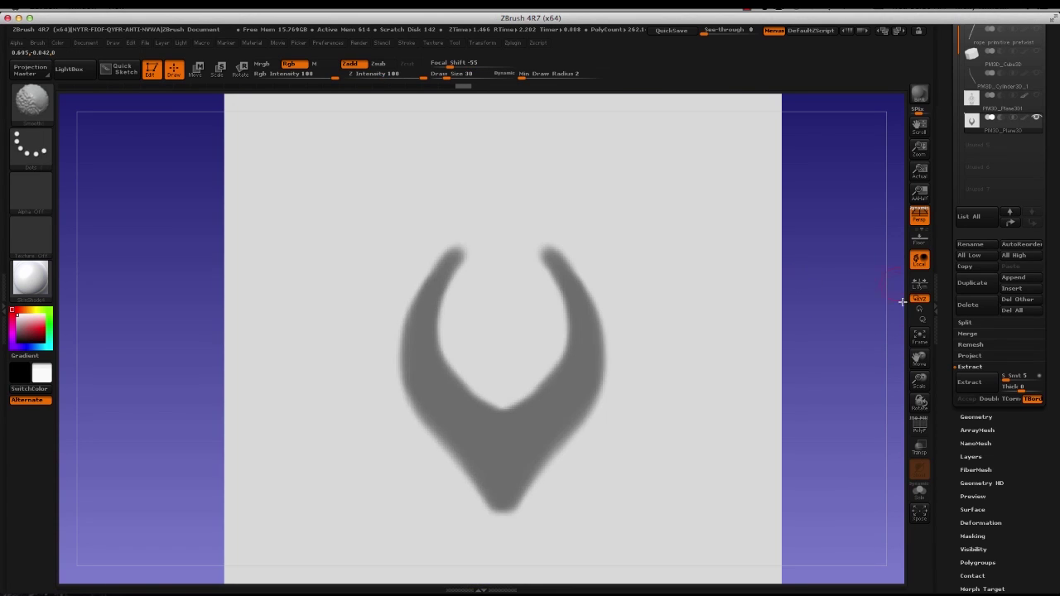
pyautogui.click(969, 384)
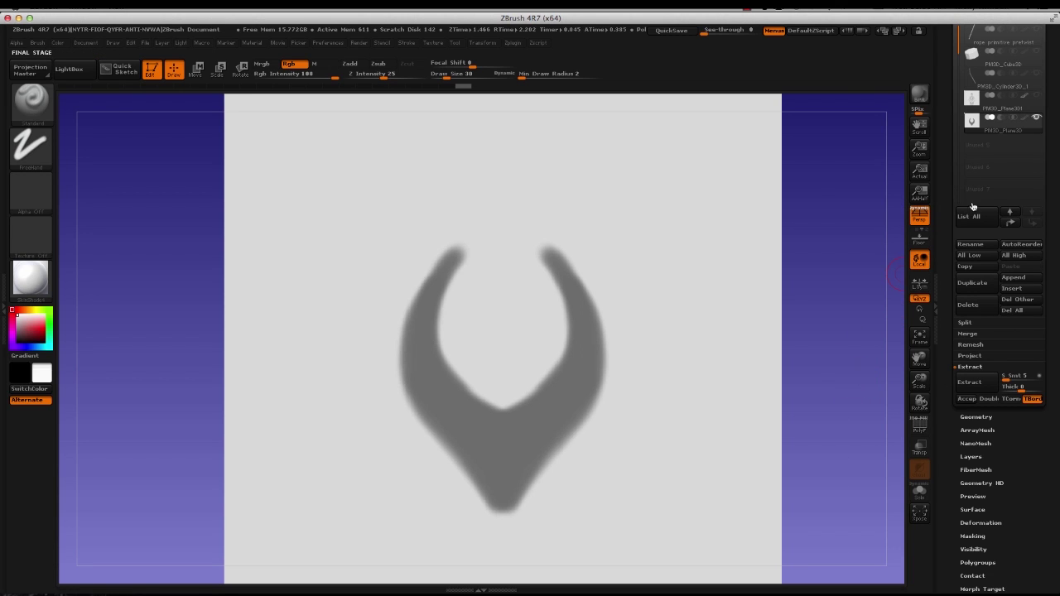
pyautogui.click(969, 399)
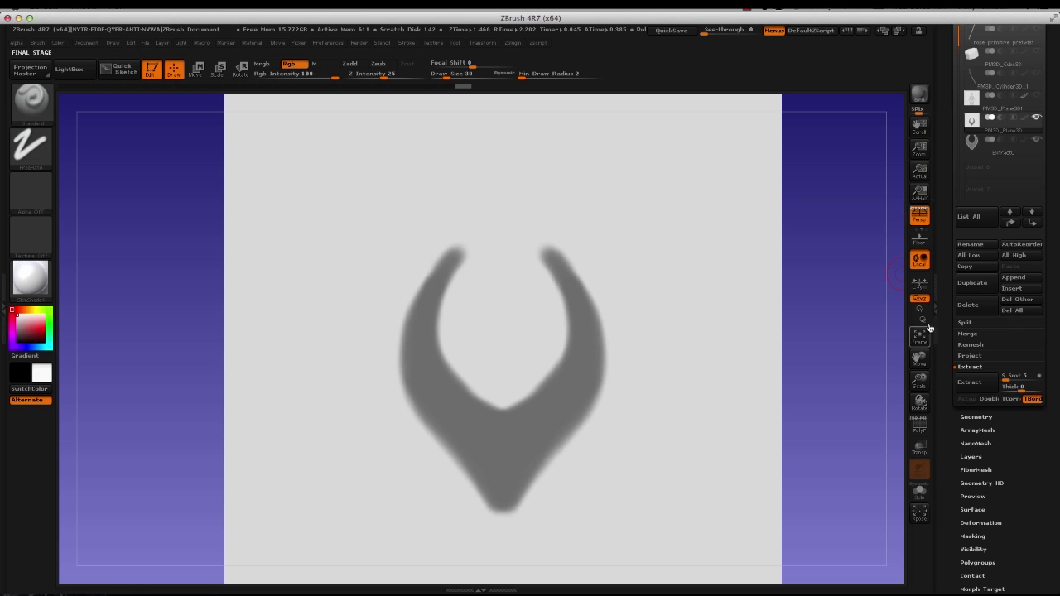
# - Make the extracted shape the active subtool and hide the plane it came from
pyautogui.moveTo(964, 146)
pyautogui.click(975, 154)
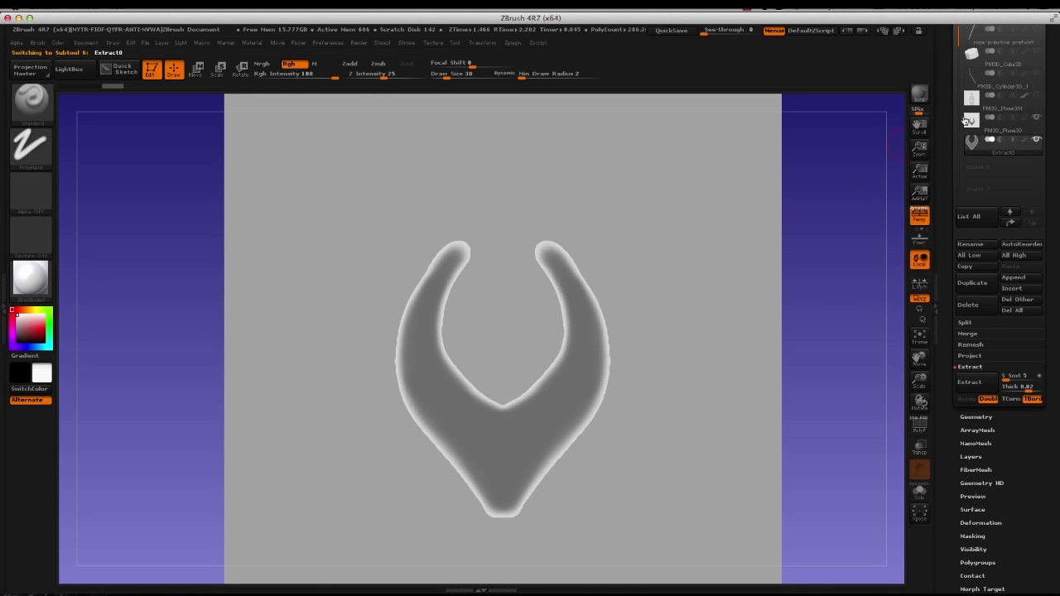
pyautogui.click(1037, 120)
pyautogui.moveTo(686, 277)
pyautogui.mouseDown()
pyautogui.moveTo(754, 296)
pyautogui.moveTo(702, 252)
pyautogui.moveTo(730, 274)
pyautogui.moveTo(720, 299)
pyautogui.mouseUp()
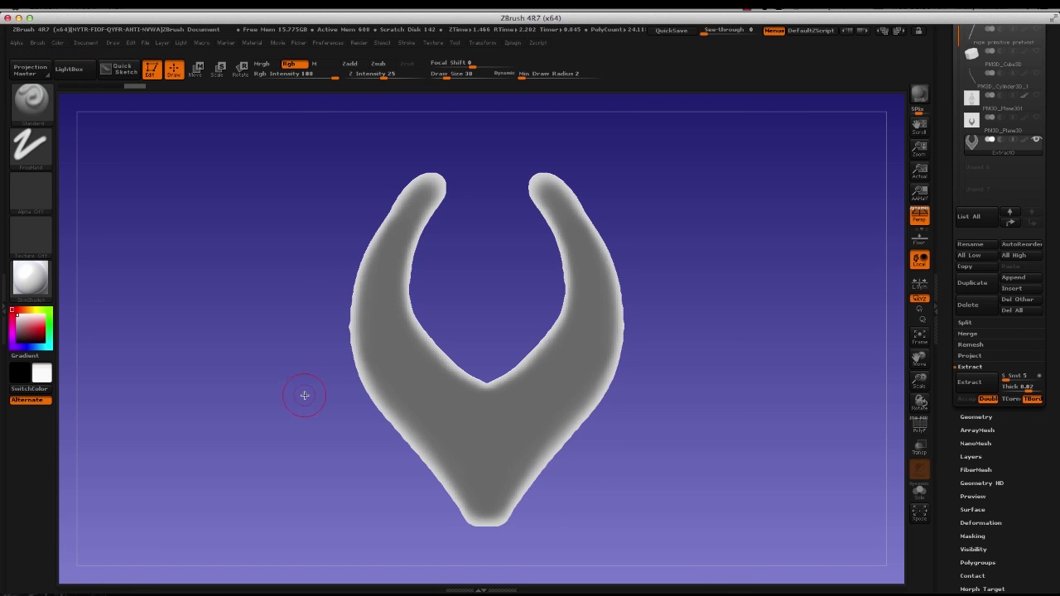
# - Set the draw size to 65 and smooth the jagged edges of the extracted shape
pyautogui.keyDown('shift'); pyautogui.moveTo(280, 364); pyautogui.dragTo(284, 363); pyautogui.keyUp('shift')
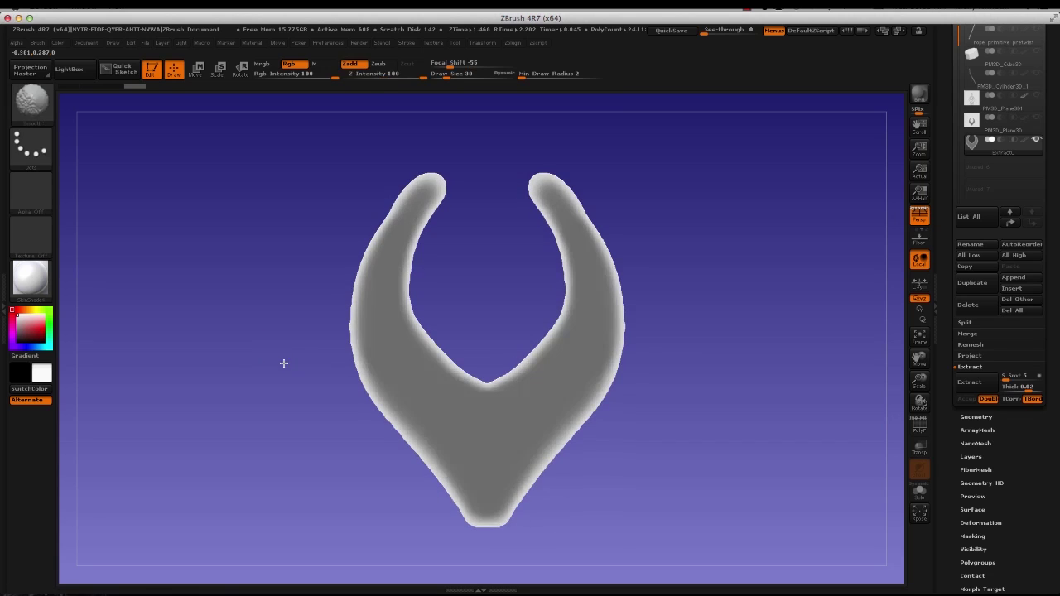
pyautogui.keyDown('shift'); pyautogui.moveTo(486, 381); pyautogui.dragTo(422, 338); pyautogui.keyUp('shift')
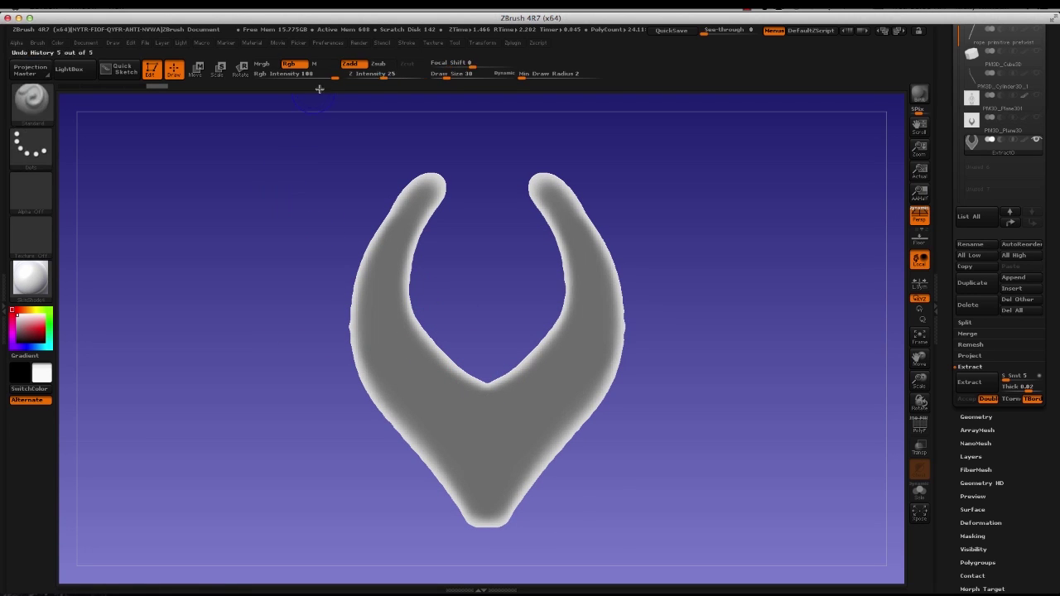
pyautogui.press('s')
pyautogui.moveTo(276, 329); pyautogui.dragTo(284, 324)
pyautogui.moveTo(462, 362)
pyautogui.keyDown('shift'); pyautogui.mouseDown()
pyautogui.moveTo(433, 340)
pyautogui.moveTo(407, 290)
pyautogui.mouseUp(); pyautogui.keyUp('shift')
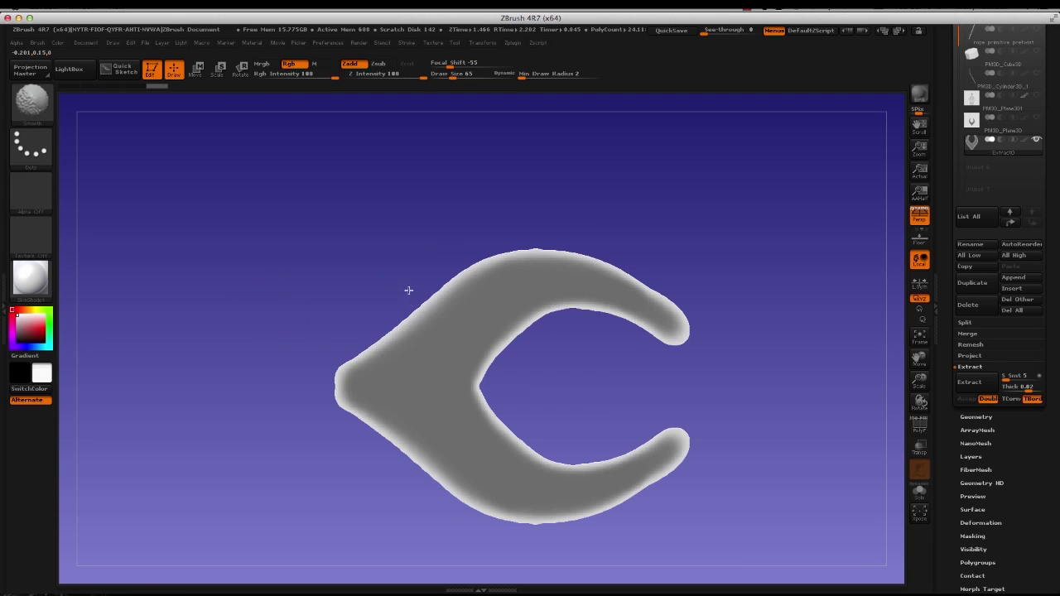
pyautogui.keyDown('shift'); pyautogui.moveTo(479, 367); pyautogui.dragTo(510, 330); pyautogui.keyUp('shift')
pyautogui.moveTo(350, 251)
pyautogui.mouseDown()
pyautogui.moveTo(404, 315)
pyautogui.moveTo(450, 331)
pyautogui.moveTo(425, 285)
pyautogui.moveTo(365, 249)
pyautogui.moveTo(386, 220)
pyautogui.moveTo(334, 251)
pyautogui.moveTo(354, 191)
pyautogui.moveTo(397, 207)
pyautogui.moveTo(289, 303)
pyautogui.moveTo(411, 487)
pyautogui.moveTo(340, 413)
pyautogui.moveTo(345, 378)
pyautogui.moveTo(390, 392)
pyautogui.moveTo(313, 359)
pyautogui.mouseUp()
# - Turn on double-sided display for the extracted shape and check it from another angle
pyautogui.scroll(-6, 951, 470)
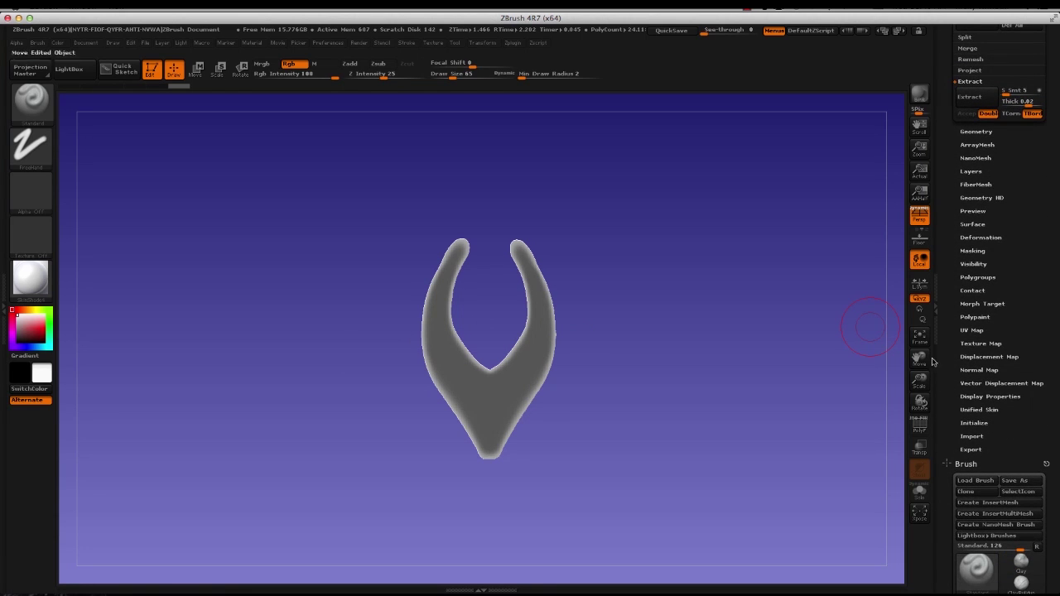
pyautogui.click(970, 398)
pyautogui.scroll(3, 952, 124)
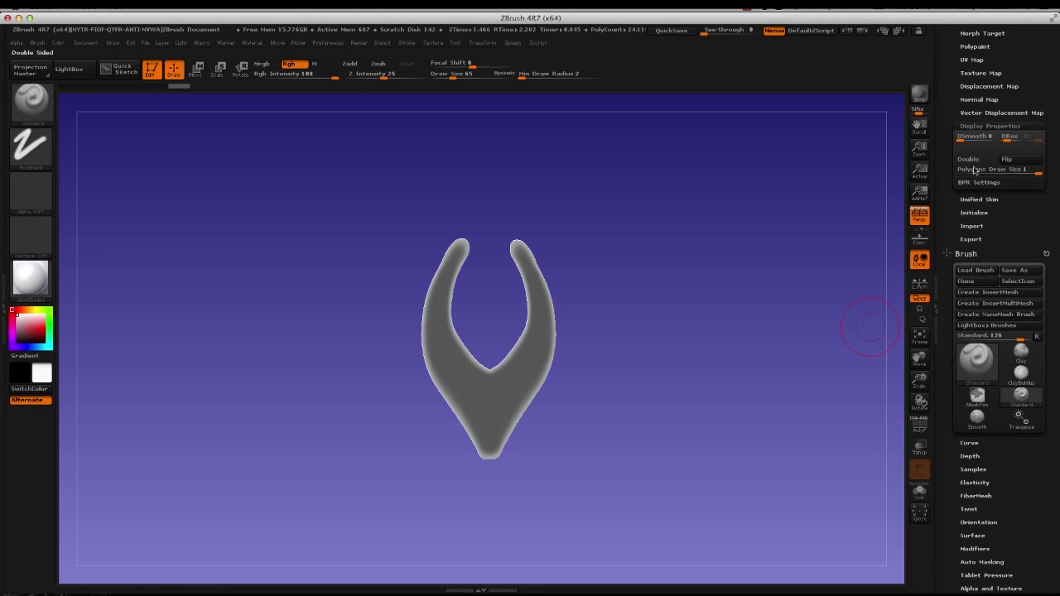
pyautogui.click(968, 159)
pyautogui.moveTo(828, 249); pyautogui.dragTo(690, 236)
pyautogui.keyDown('alt'); pyautogui.moveTo(688, 279); pyautogui.dragTo(731, 335); pyautogui.keyUp('alt')
pyautogui.keyDown('alt'); pyautogui.moveTo(698, 417); pyautogui.dragTo(635, 346); pyautogui.keyUp('alt')
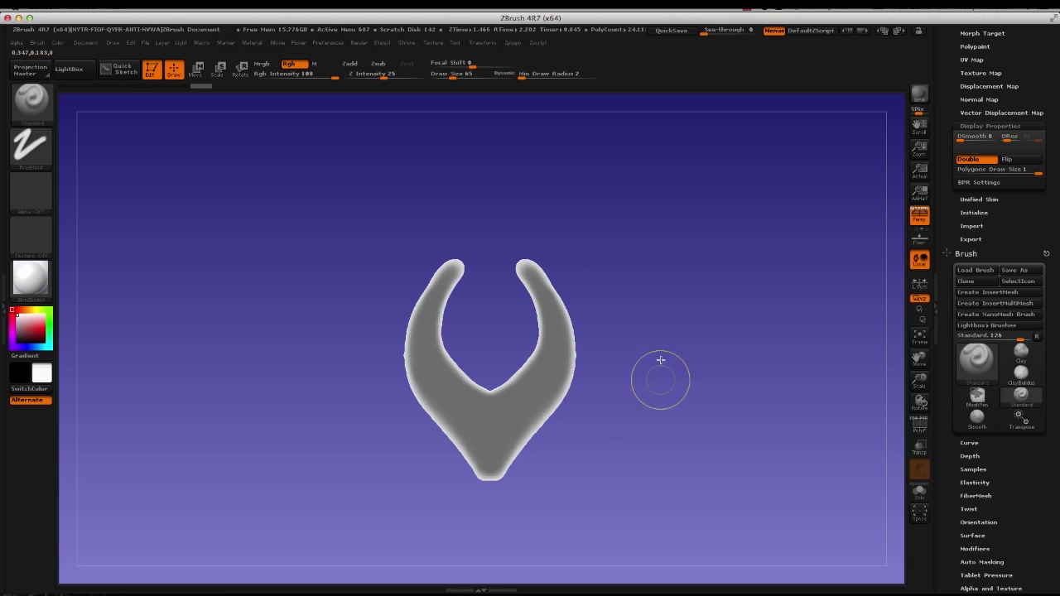
# - Clear the mask on the extracted shape and display its polygon wireframe
pyautogui.keyDown('ctrl'); pyautogui.moveTo(661, 375); pyautogui.dragTo(659, 414); pyautogui.keyUp('ctrl')
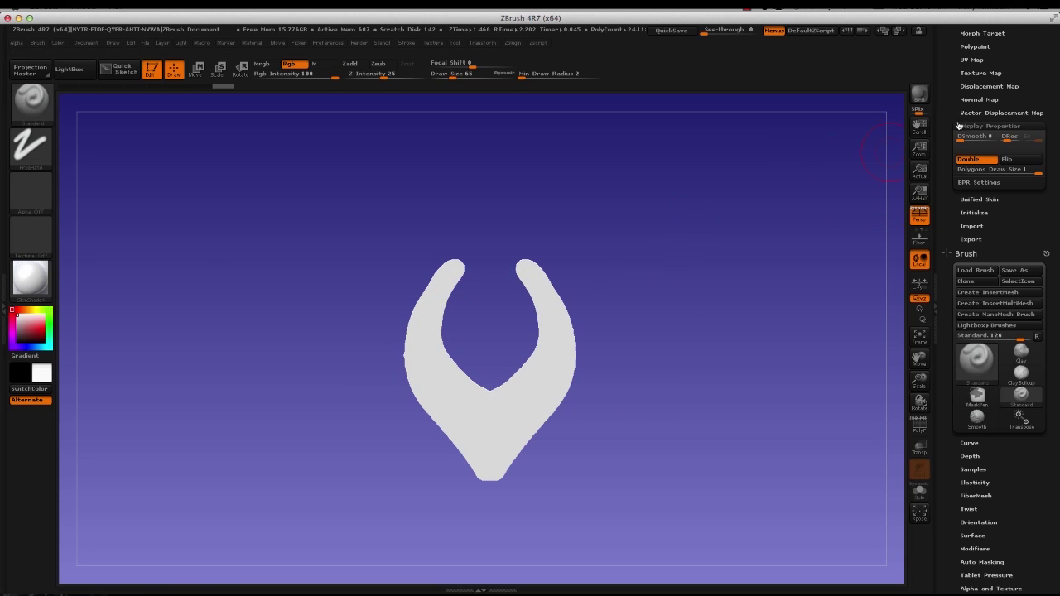
pyautogui.scroll(3, 958, 125)
pyautogui.hotkey('shift', 'f')
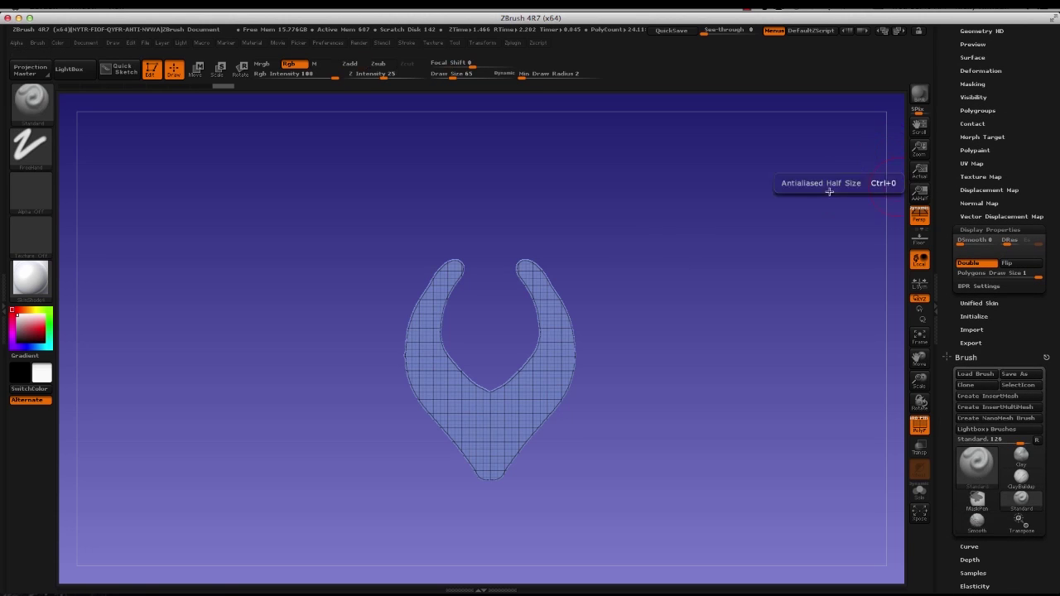
pyautogui.moveTo(646, 262)
pyautogui.mouseDown()
pyautogui.moveTo(658, 289)
pyautogui.moveTo(659, 250)
pyautogui.mouseUp()
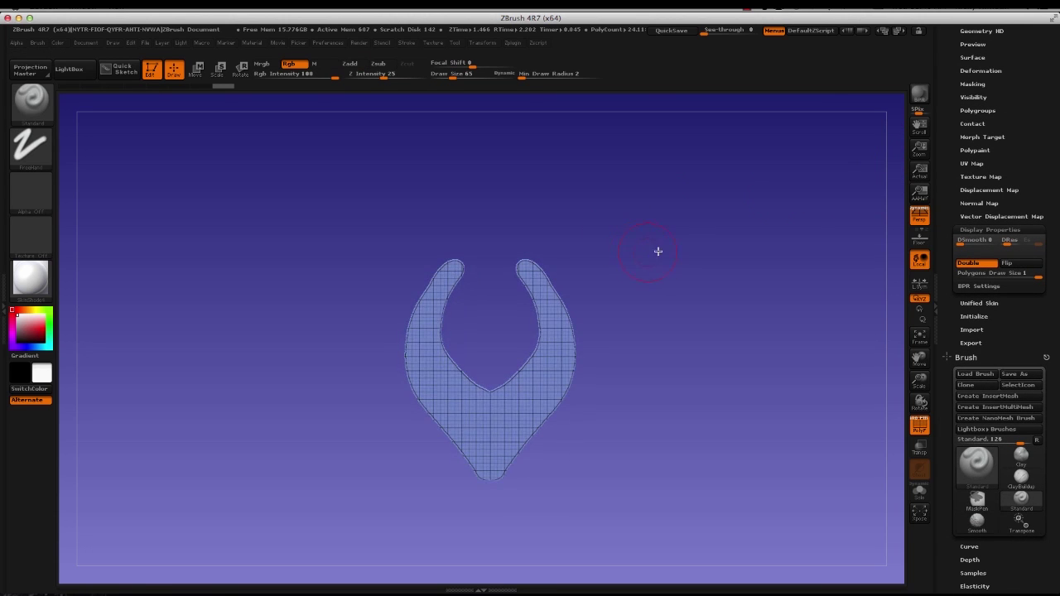
# - Remesh the extracted shape with ZRemesher at a target polygon count of 0.1
pyautogui.scroll(3, 963, 166)
pyautogui.scroll(1, 961, 157)
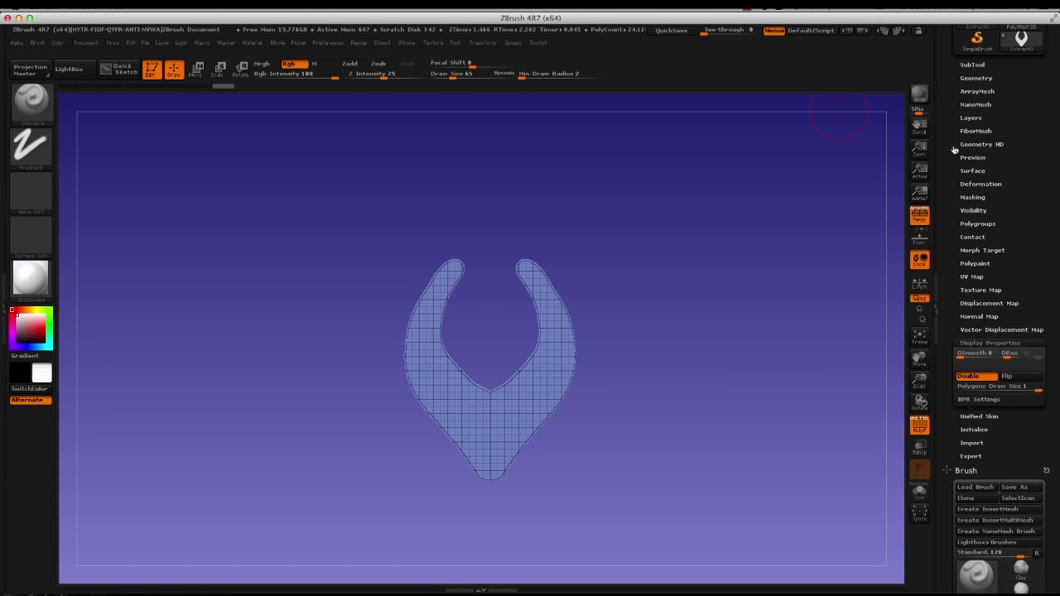
pyautogui.scroll(2, 954, 154)
pyautogui.click(972, 114)
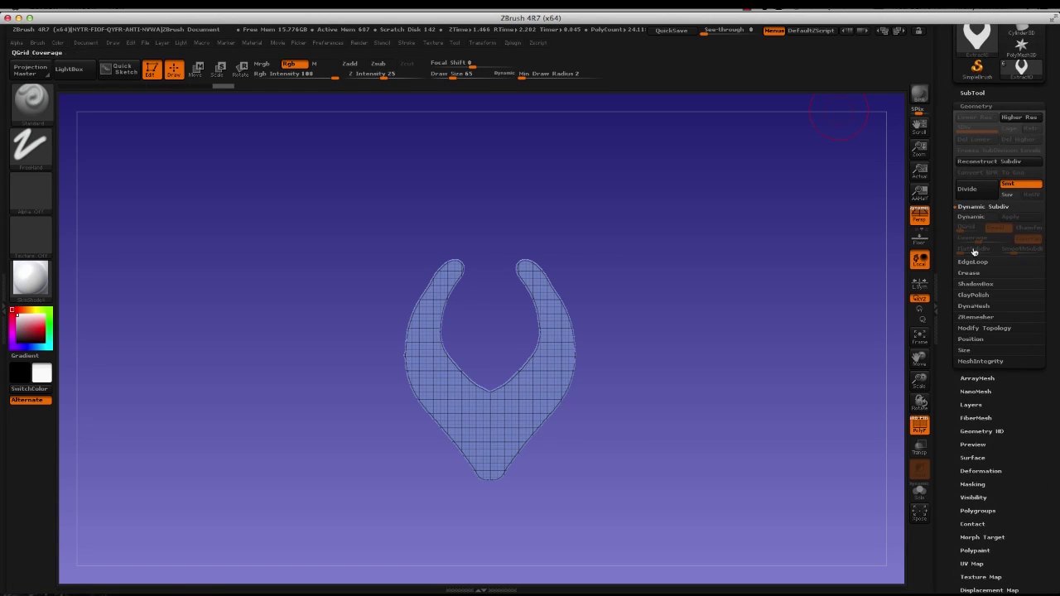
pyautogui.click(966, 315)
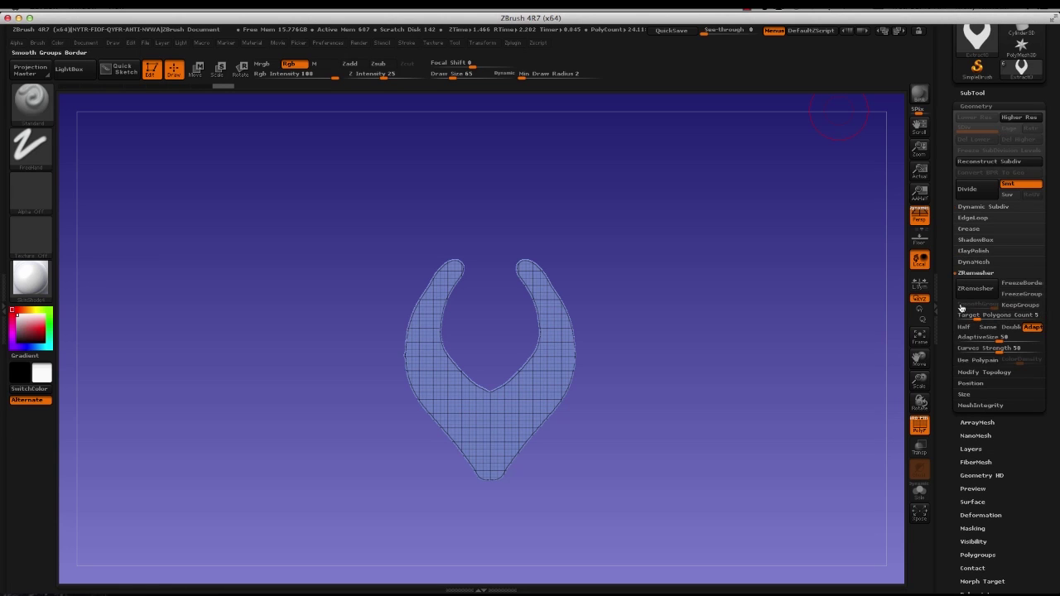
pyautogui.moveTo(975, 320); pyautogui.dragTo(951, 323)
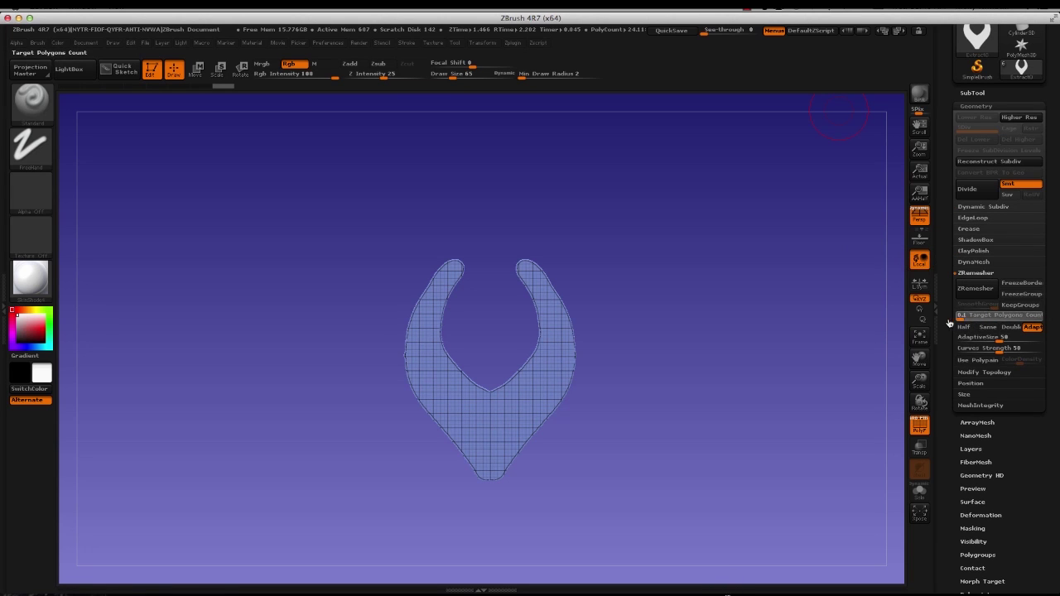
pyautogui.click(975, 289)
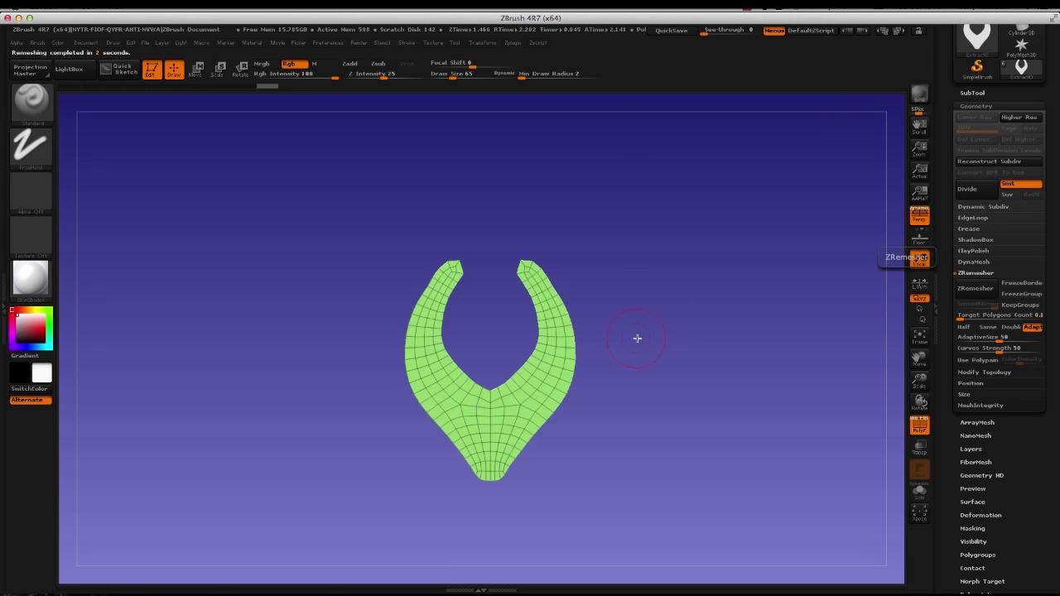
# - Run ZRemesher on the shape a second time with the same settings and inspect the new topology
pyautogui.keyDown('alt'); pyautogui.moveTo(650, 331); pyautogui.dragTo(742, 334); pyautogui.keyUp('alt')
pyautogui.click(979, 294)
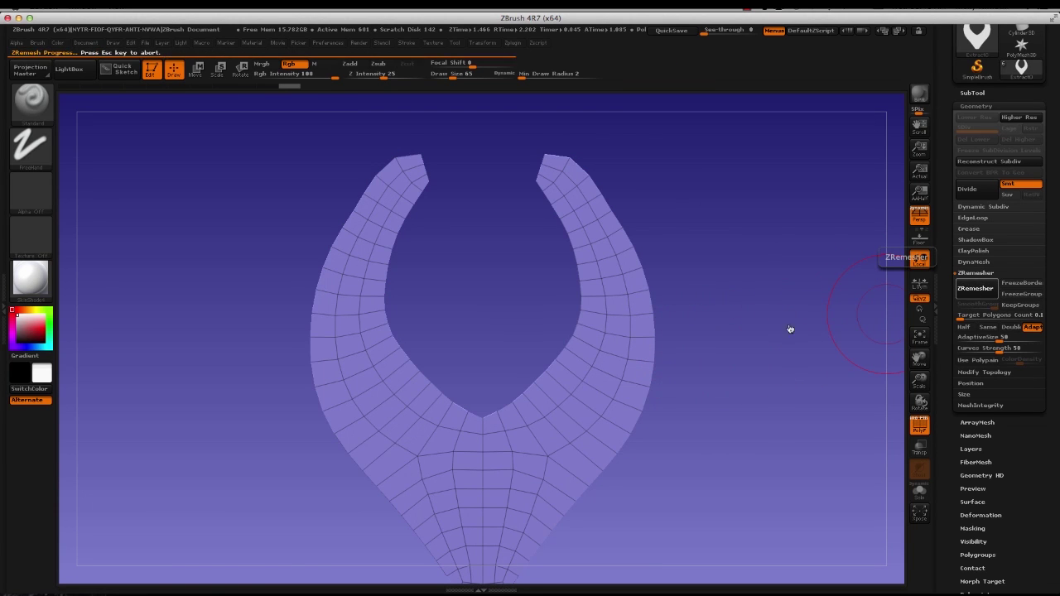
pyautogui.moveTo(743, 348)
pyautogui.mouseDown()
pyautogui.moveTo(715, 314)
pyautogui.moveTo(738, 293)
pyautogui.moveTo(740, 329)
pyautogui.moveTo(765, 305)
pyautogui.moveTo(781, 329)
pyautogui.moveTo(764, 317)
pyautogui.moveTo(734, 330)
pyautogui.mouseUp()
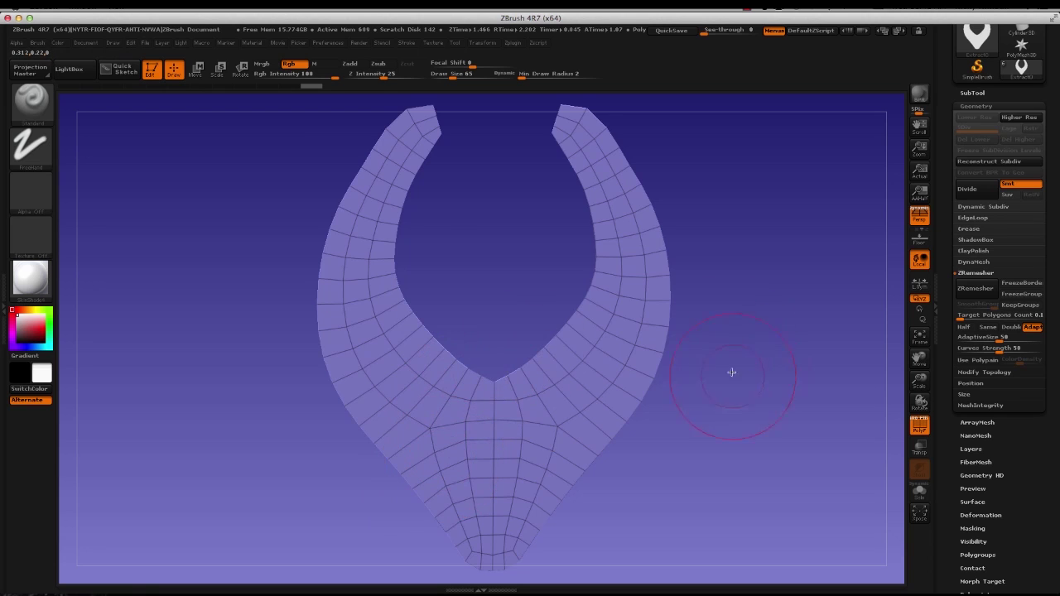
pyautogui.moveTo(731, 372)
pyautogui.mouseDown()
pyautogui.moveTo(653, 339)
pyautogui.moveTo(731, 358)
pyautogui.moveTo(738, 373)
pyautogui.moveTo(727, 303)
pyautogui.moveTo(753, 336)
pyautogui.moveTo(876, 171)
pyautogui.mouseUp()
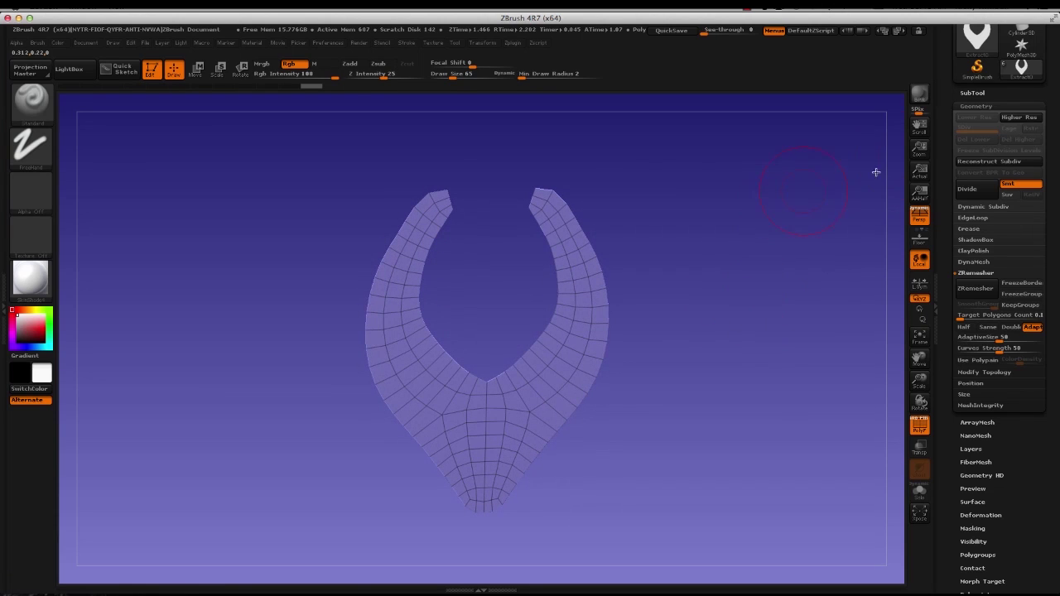
# - Show the plane again without the polygon wireframe and make the extracted shape the active subtool
pyautogui.moveTo(953, 116); pyautogui.dragTo(955, 261)
pyautogui.click(970, 238)
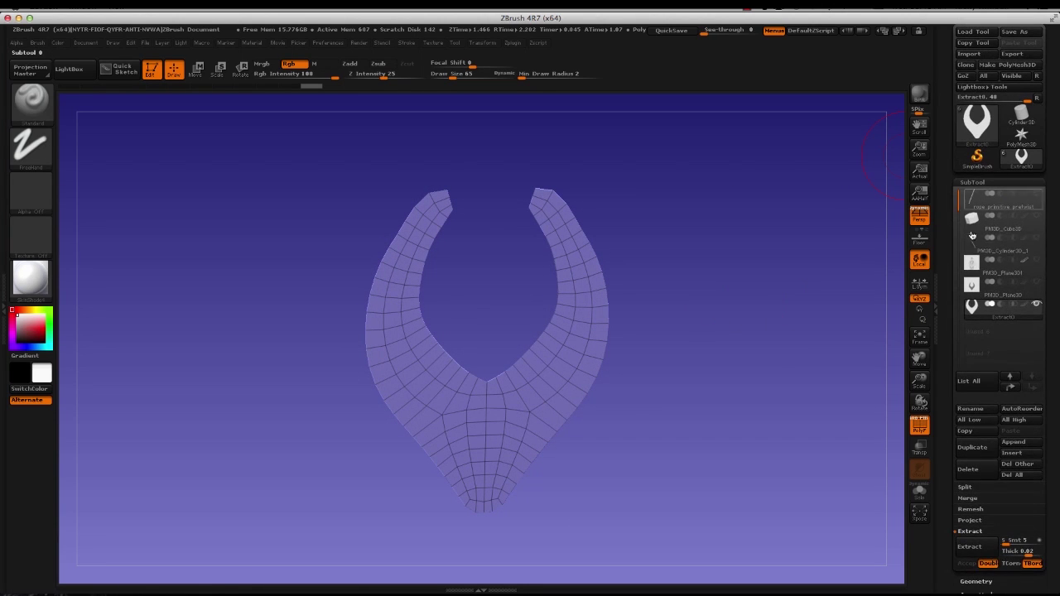
pyautogui.click(972, 286)
pyautogui.click(972, 286)
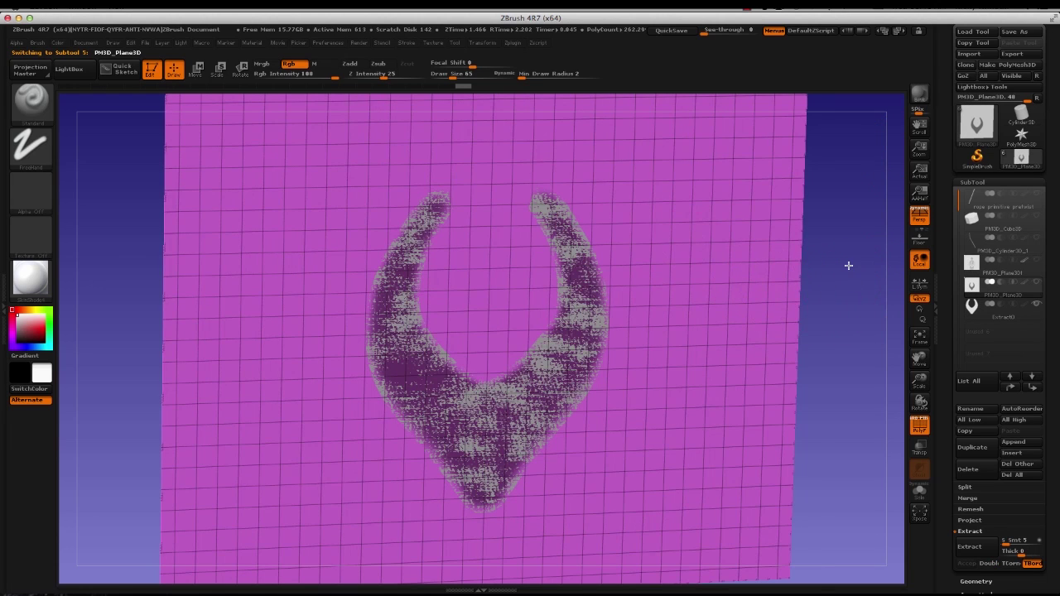
pyautogui.hotkey('shift', 'f')
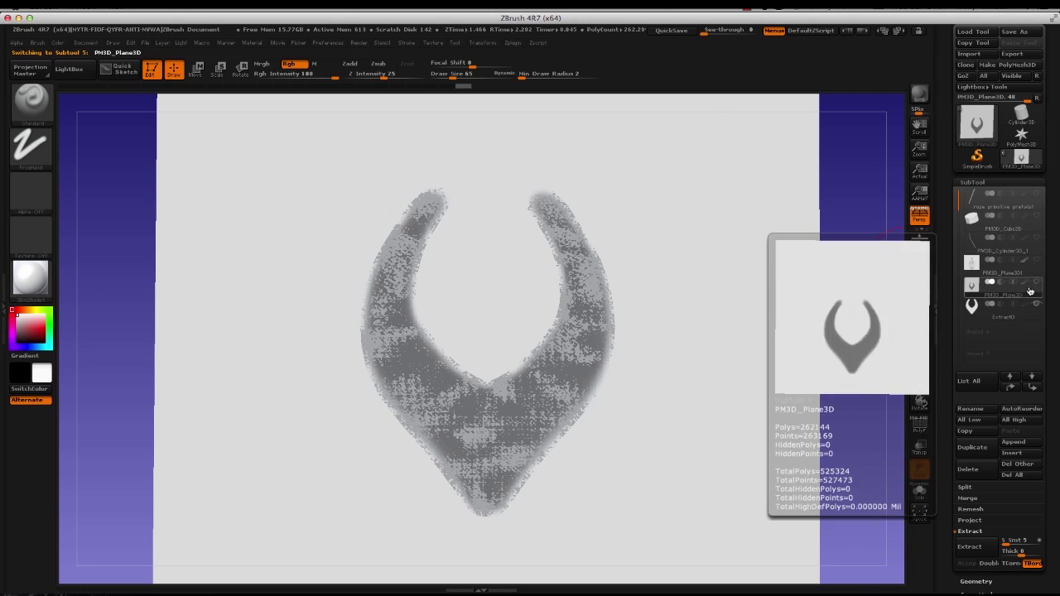
pyautogui.click(1004, 308)
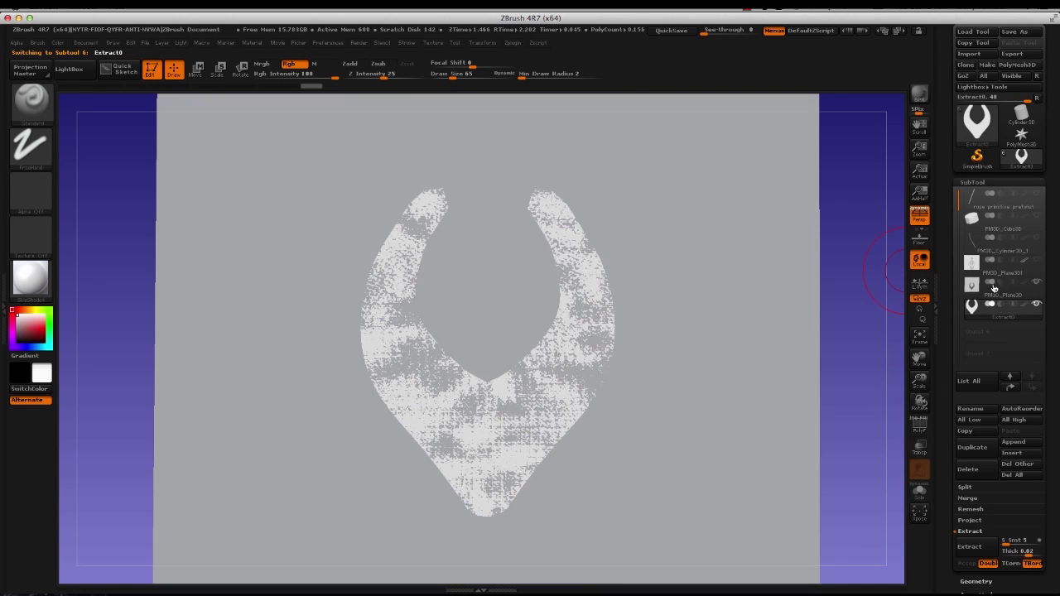
# - Make the sketched plane the active subtool, clear its mask, and show its painted sketch lines
pyautogui.click(972, 287)
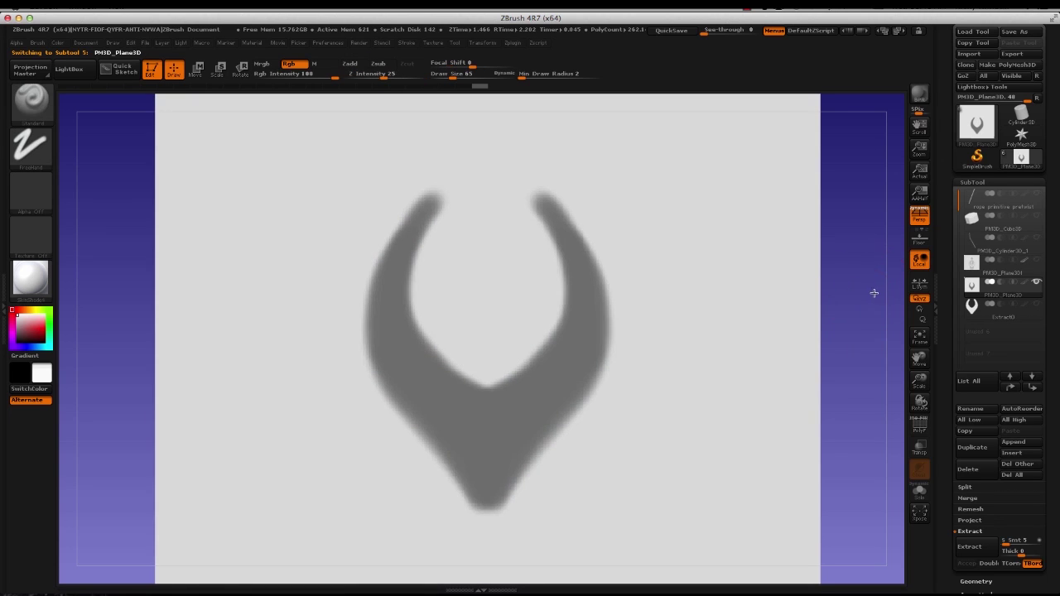
pyautogui.press('f')
pyautogui.keyDown('alt'); pyautogui.moveTo(845, 243); pyautogui.dragTo(743, 289); pyautogui.keyUp('alt')
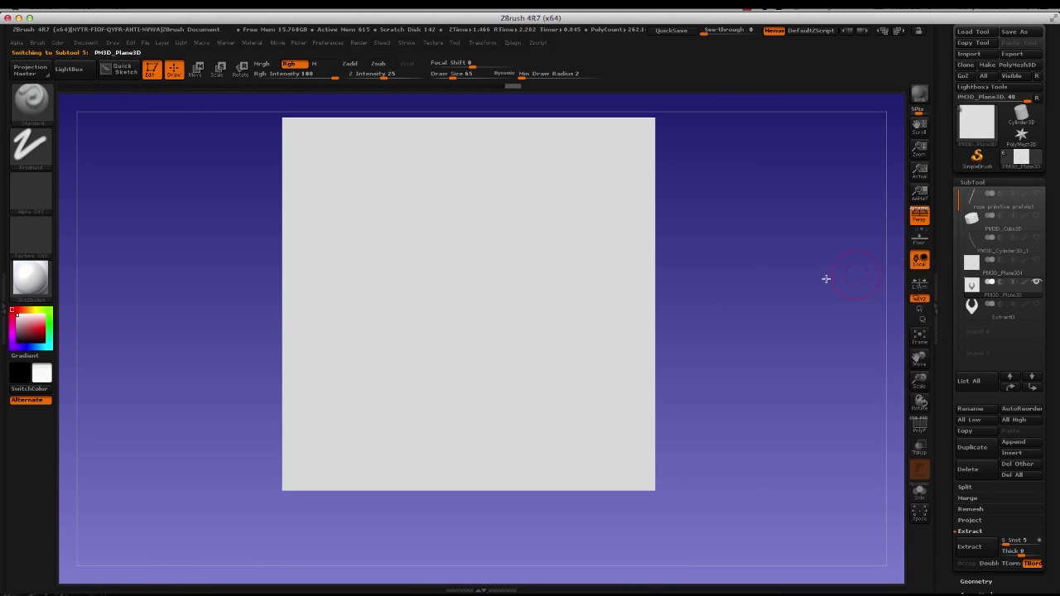
pyautogui.click(1026, 282)
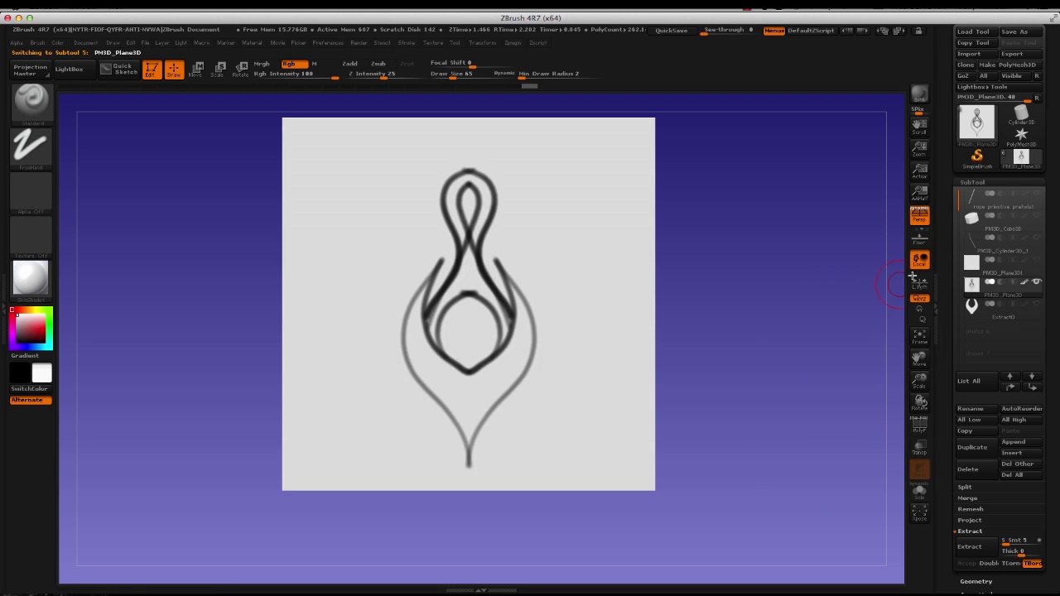
# - Using a draw size of 17, mask the forked area above the central circle, inside the crossing sketch lines
pyautogui.keyDown('alt'); pyautogui.moveTo(725, 241); pyautogui.dragTo(784, 296); pyautogui.keyUp('alt')
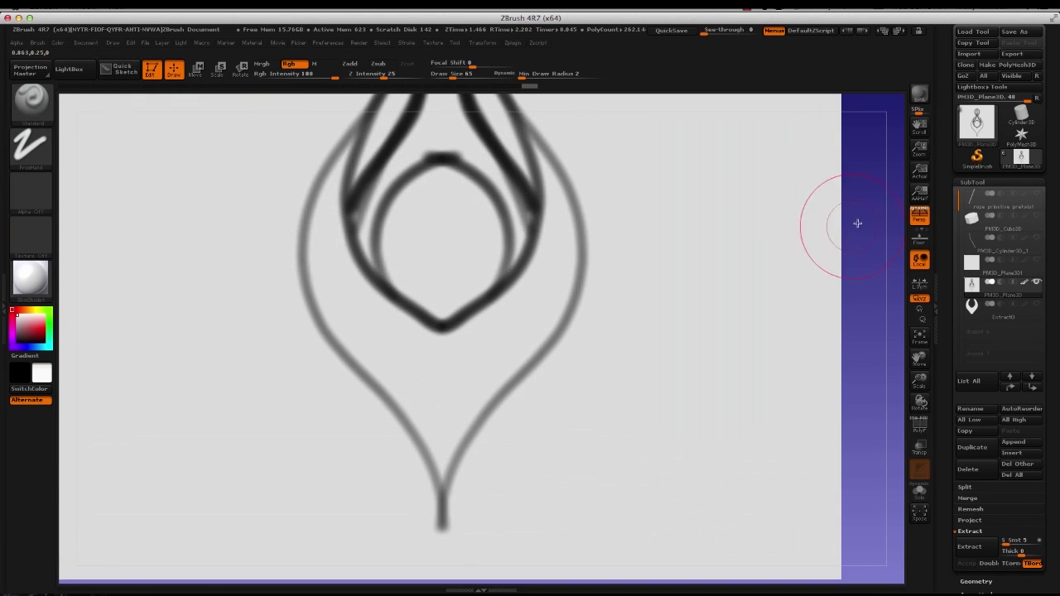
pyautogui.keyDown('alt'); pyautogui.moveTo(868, 292); pyautogui.dragTo(867, 362); pyautogui.keyUp('alt')
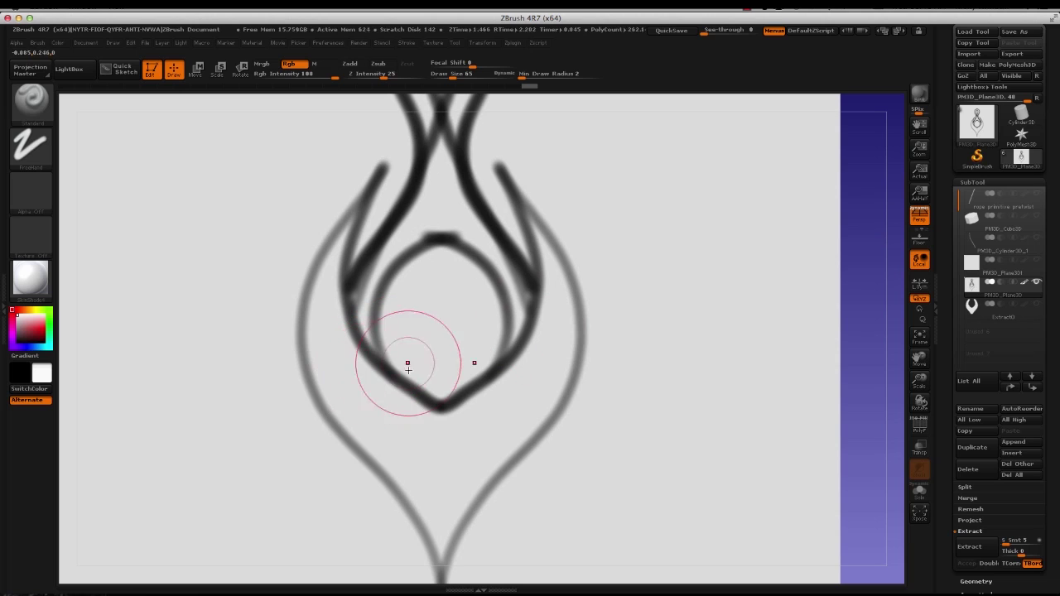
pyautogui.press('s')
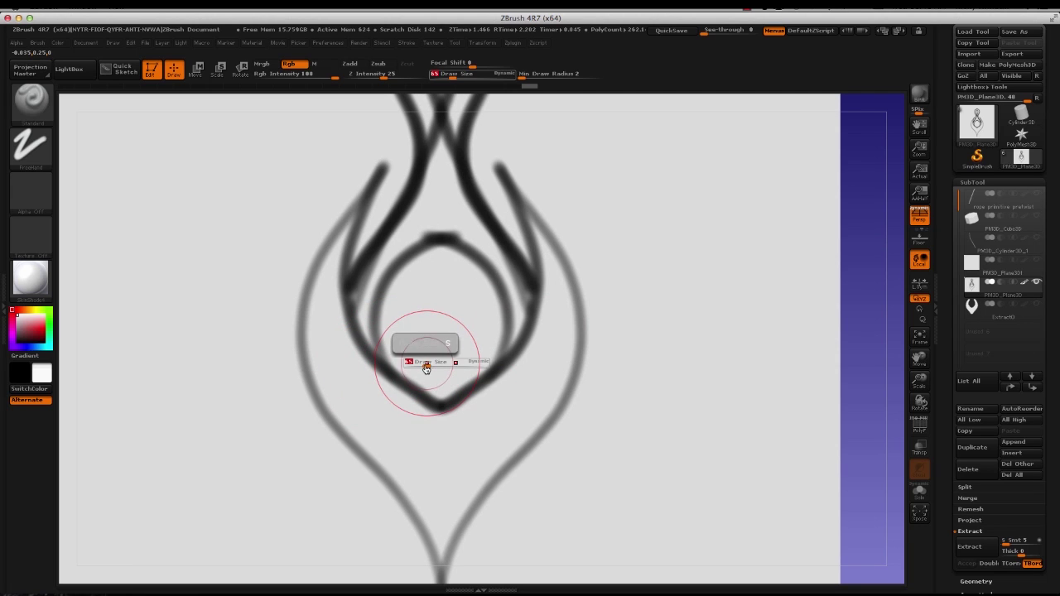
pyautogui.moveTo(426, 368); pyautogui.dragTo(412, 370)
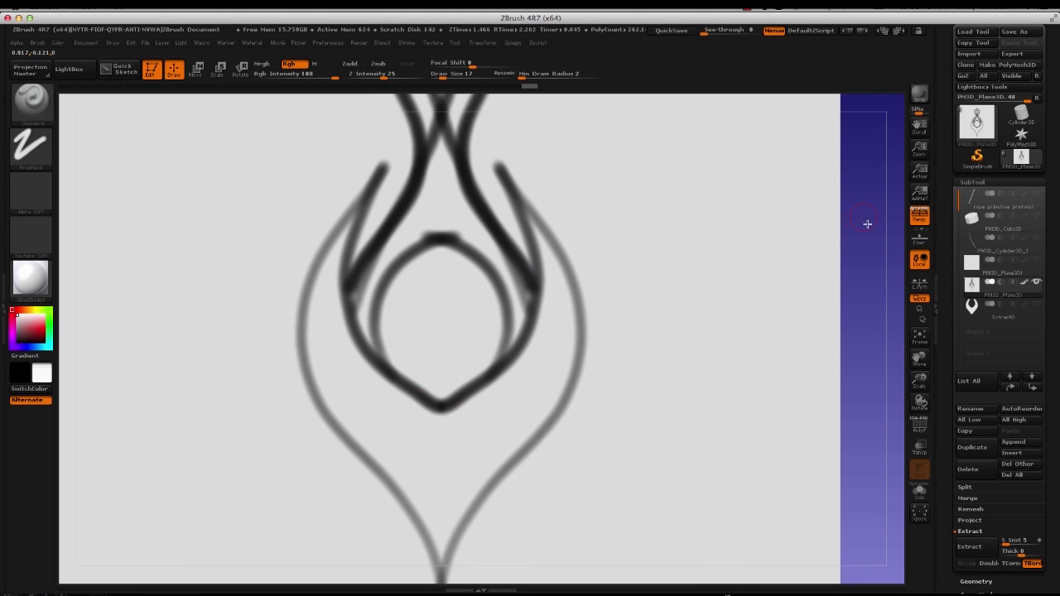
pyautogui.keyDown('alt'); pyautogui.moveTo(867, 223); pyautogui.dragTo(839, 362); pyautogui.keyUp('alt')
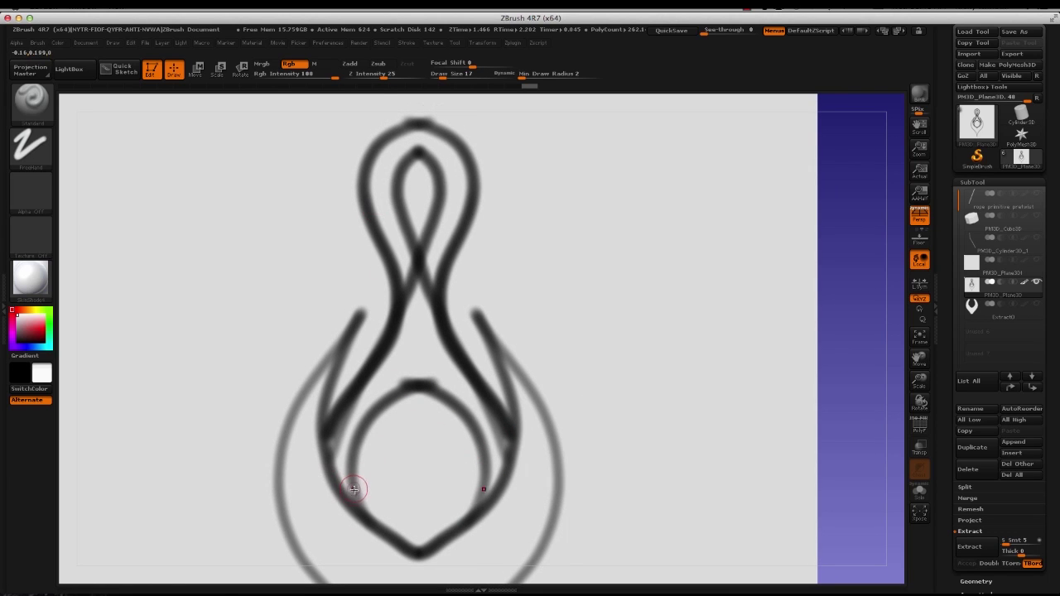
pyautogui.press('ctrl')
pyautogui.moveTo(341, 477)
pyautogui.keyDown('ctrl'); pyautogui.mouseDown()
pyautogui.moveTo(356, 421)
pyautogui.moveTo(398, 378)
pyautogui.moveTo(440, 359)
pyautogui.mouseUp(); pyautogui.keyUp('ctrl')
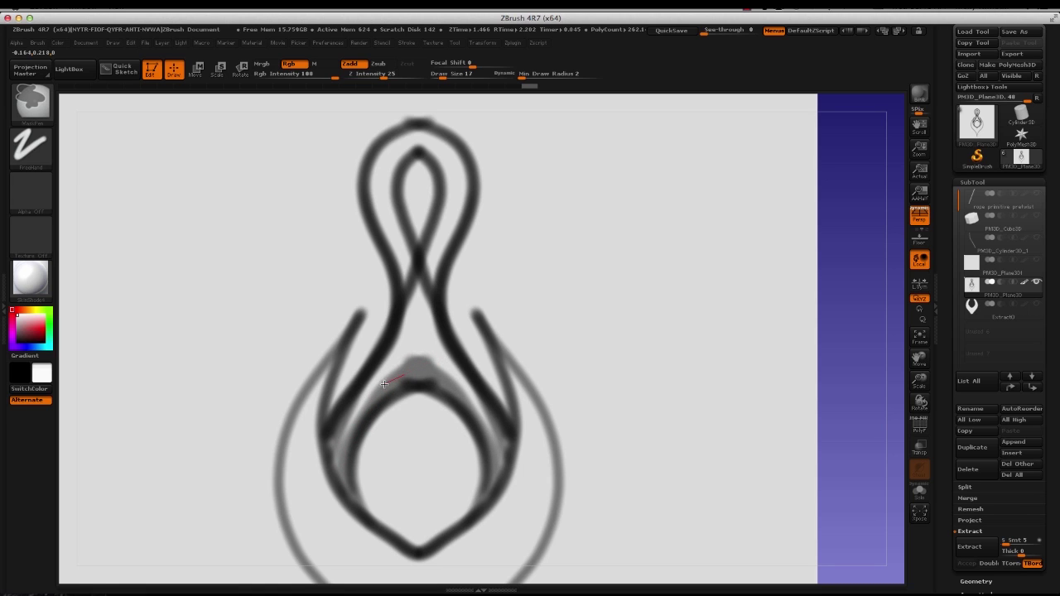
pyautogui.moveTo(383, 385)
pyautogui.keyDown('ctrl'); pyautogui.mouseDown()
pyautogui.moveTo(348, 414)
pyautogui.moveTo(335, 481)
pyautogui.mouseUp(); pyautogui.keyUp('ctrl')
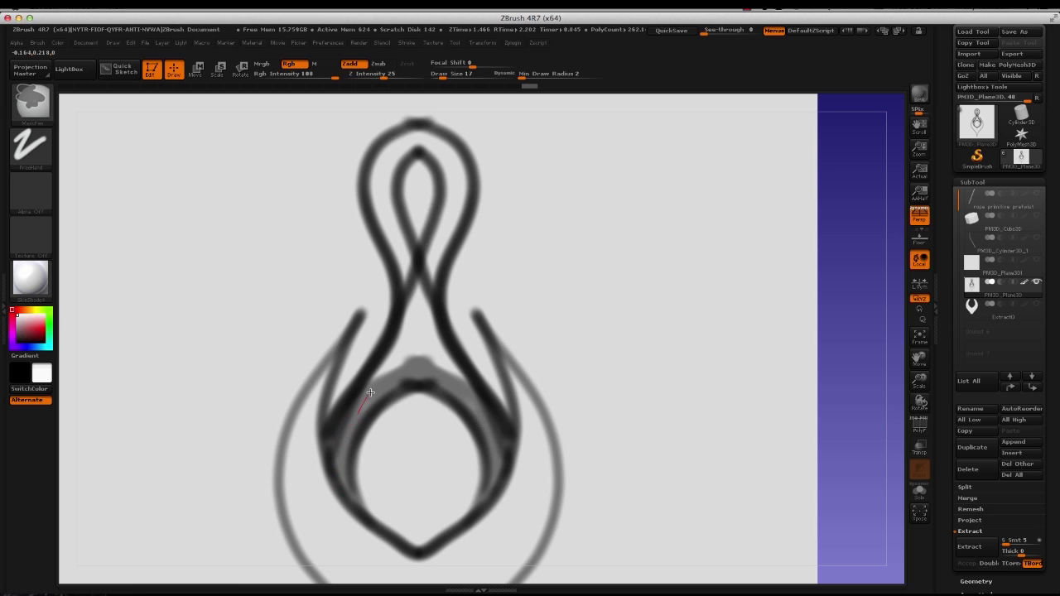
pyautogui.moveTo(392, 367)
pyautogui.keyDown('ctrl'); pyautogui.mouseDown()
pyautogui.moveTo(414, 338)
pyautogui.moveTo(409, 315)
pyautogui.mouseUp(); pyautogui.keyUp('ctrl')
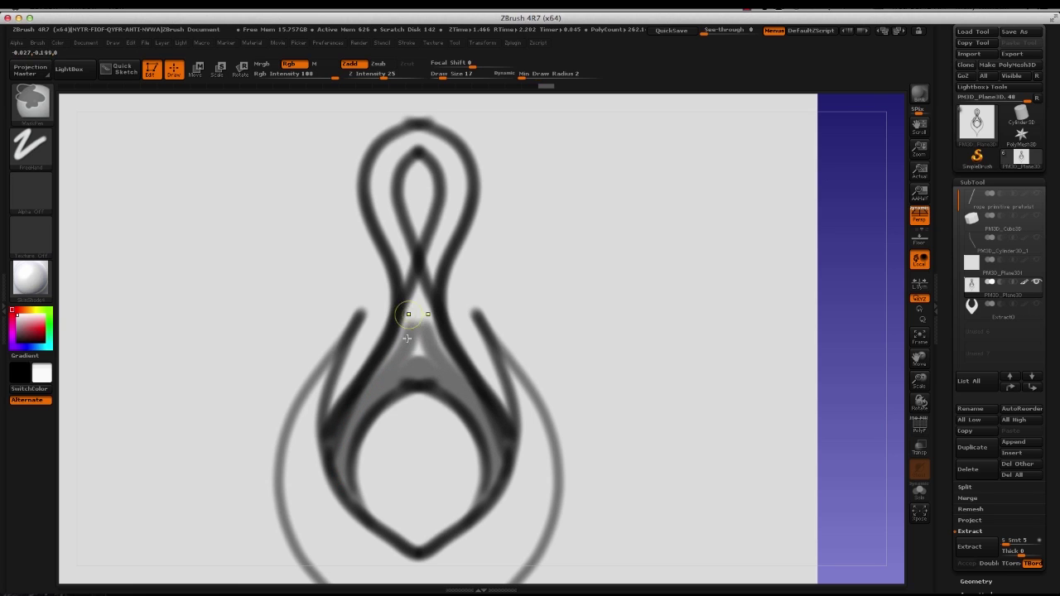
# - Extend the mask up through the narrow neck and fill the band around the teardrop loop, leaving its centre unmasked
pyautogui.moveTo(380, 373)
pyautogui.keyDown('ctrl'); pyautogui.mouseDown()
pyautogui.moveTo(418, 296)
pyautogui.moveTo(412, 253)
pyautogui.moveTo(389, 243)
pyautogui.moveTo(382, 219)
pyautogui.mouseUp(); pyautogui.keyUp('ctrl')
pyautogui.keyDown('ctrl'); pyautogui.moveTo(405, 276); pyautogui.dragTo(382, 197); pyautogui.keyUp('ctrl')
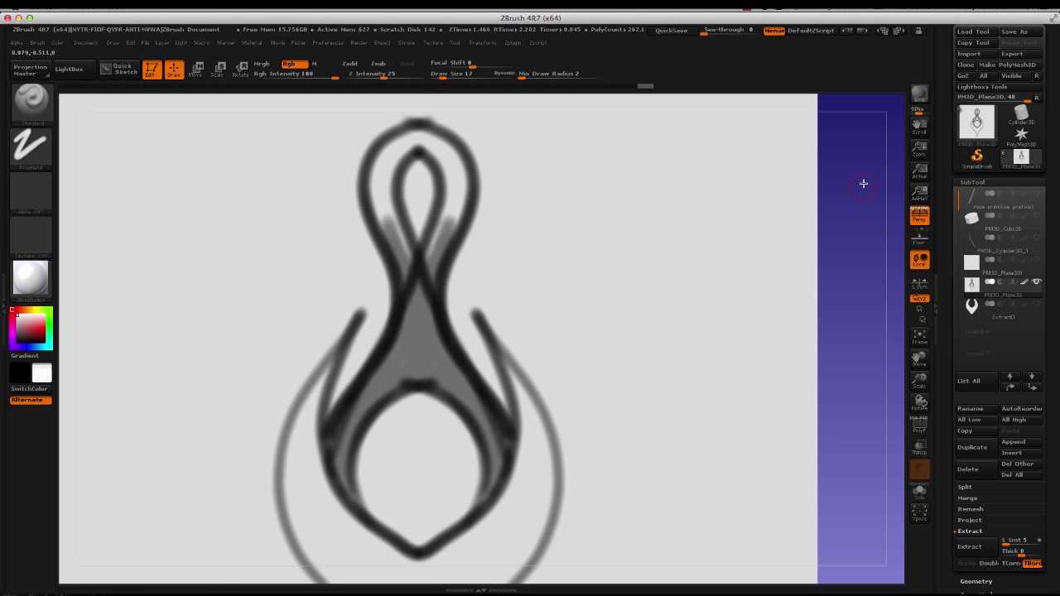
pyautogui.keyDown('alt'); pyautogui.moveTo(863, 183); pyautogui.dragTo(856, 320); pyautogui.keyUp('alt')
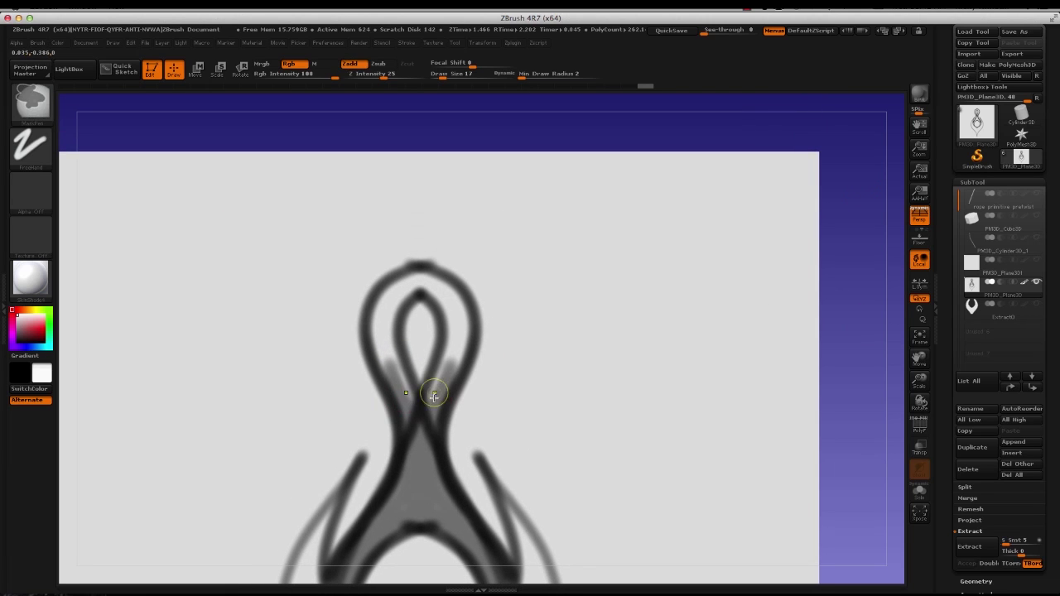
pyautogui.moveTo(432, 389)
pyautogui.keyDown('ctrl'); pyautogui.mouseDown()
pyautogui.moveTo(456, 310)
pyautogui.moveTo(411, 270)
pyautogui.moveTo(378, 297)
pyautogui.moveTo(372, 349)
pyautogui.moveTo(408, 403)
pyautogui.mouseUp(); pyautogui.keyUp('ctrl')
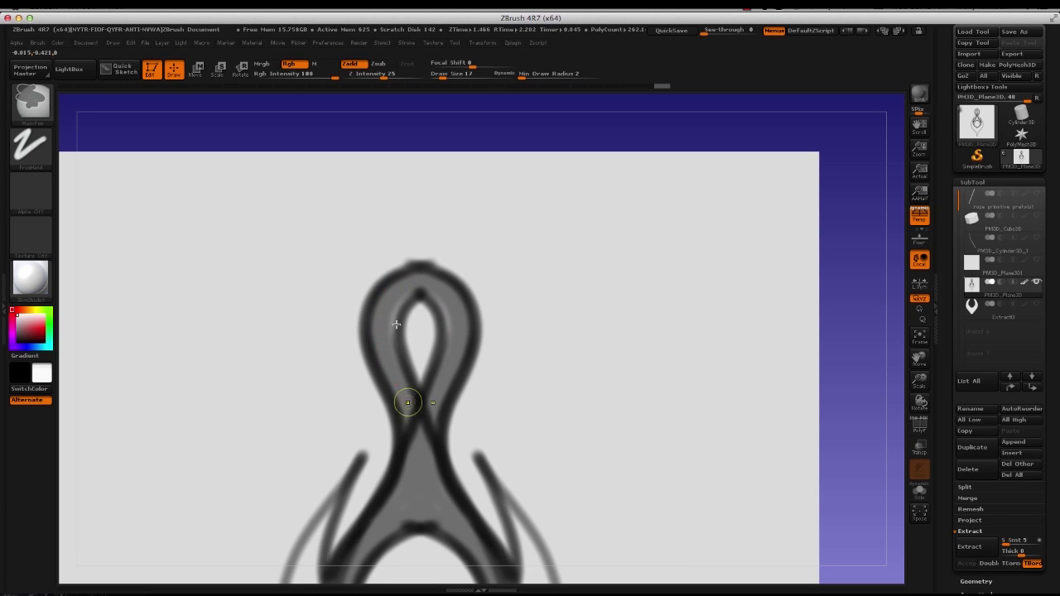
pyautogui.keyDown('ctrl'); pyautogui.moveTo(386, 319); pyautogui.dragTo(387, 351); pyautogui.keyUp('ctrl')
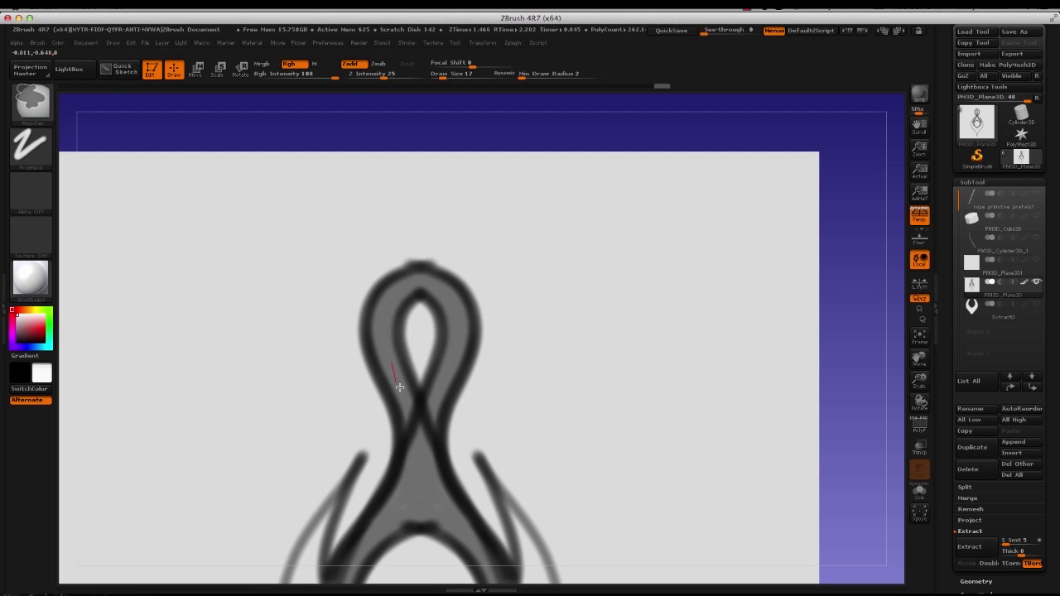
pyautogui.keyDown('ctrl'); pyautogui.moveTo(399, 387); pyautogui.dragTo(406, 403); pyautogui.keyUp('ctrl')
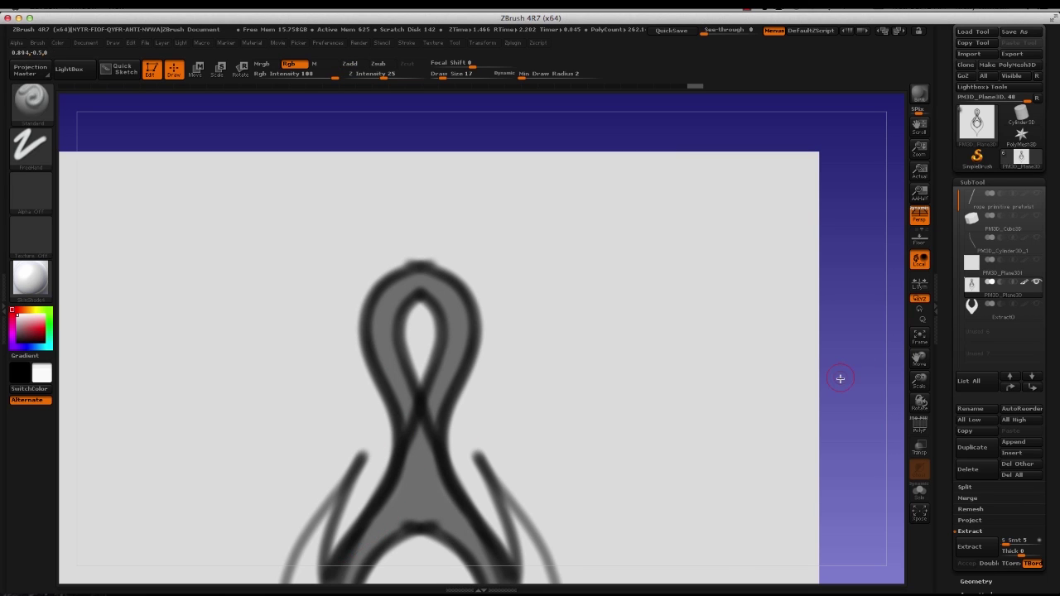
# - Hide the painted sketch lines and refine the mask around the upper loop, rounding its opening and top edge
pyautogui.keyDown('alt'); pyautogui.moveTo(840, 378); pyautogui.dragTo(827, 324); pyautogui.keyUp('alt')
pyautogui.moveTo(800, 403)
pyautogui.keyDown('alt'); pyautogui.mouseDown()
pyautogui.moveTo(804, 317)
pyautogui.moveTo(825, 334)
pyautogui.moveTo(797, 353)
pyautogui.mouseUp(); pyautogui.keyUp('alt')
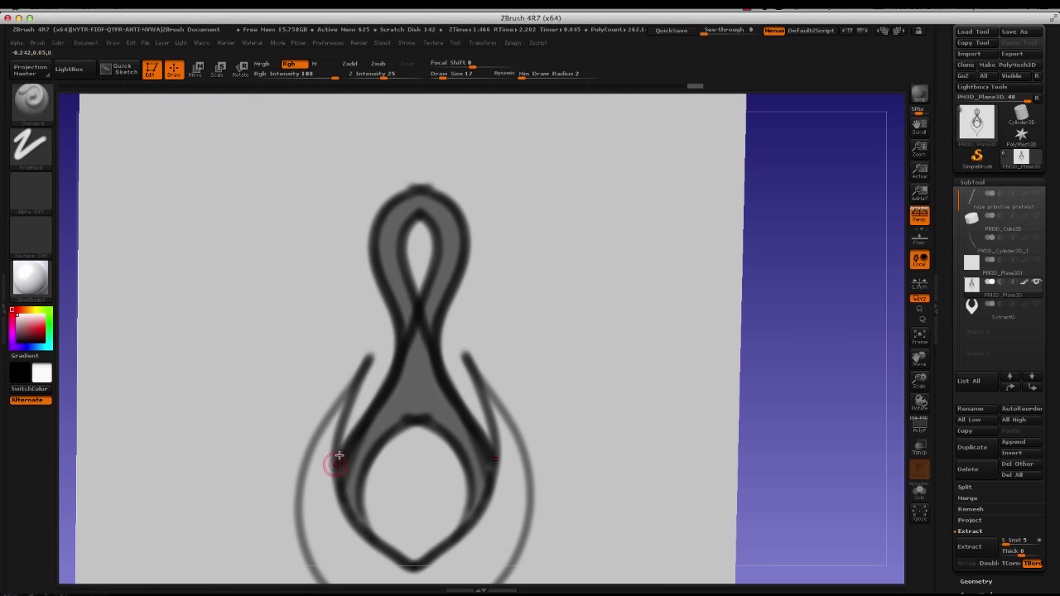
pyautogui.press('ctrl')
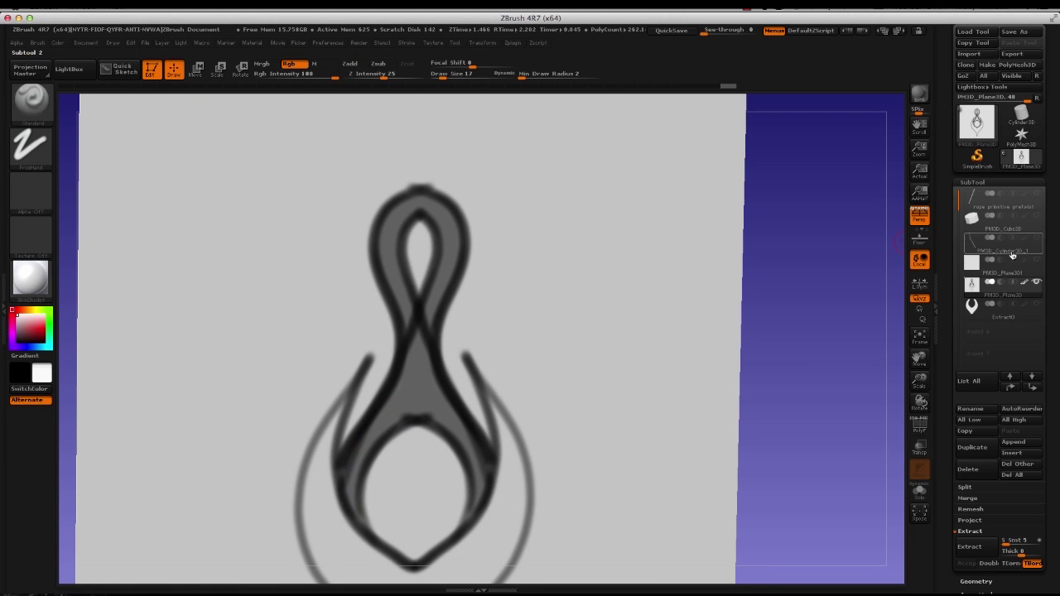
pyautogui.click(1024, 284)
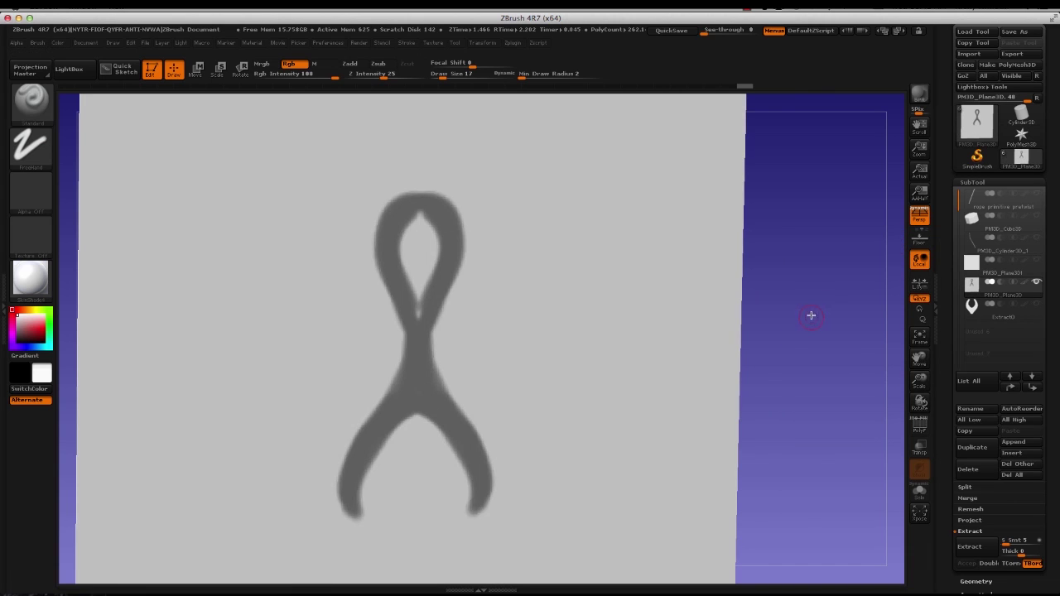
pyautogui.keyDown('shift'); pyautogui.moveTo(812, 306); pyautogui.dragTo(854, 274); pyautogui.keyUp('shift')
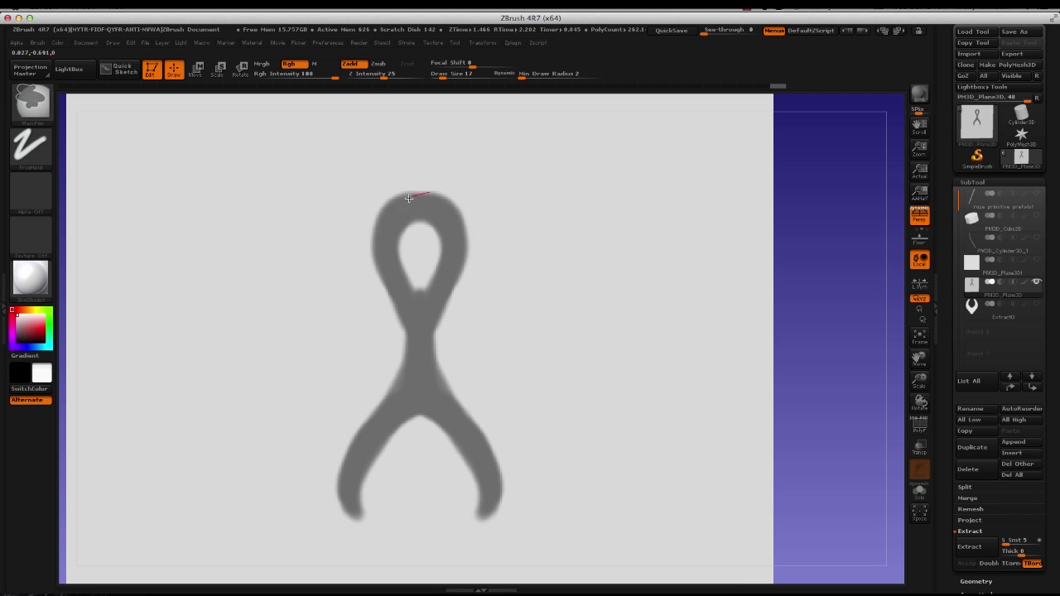
pyautogui.press('shift')
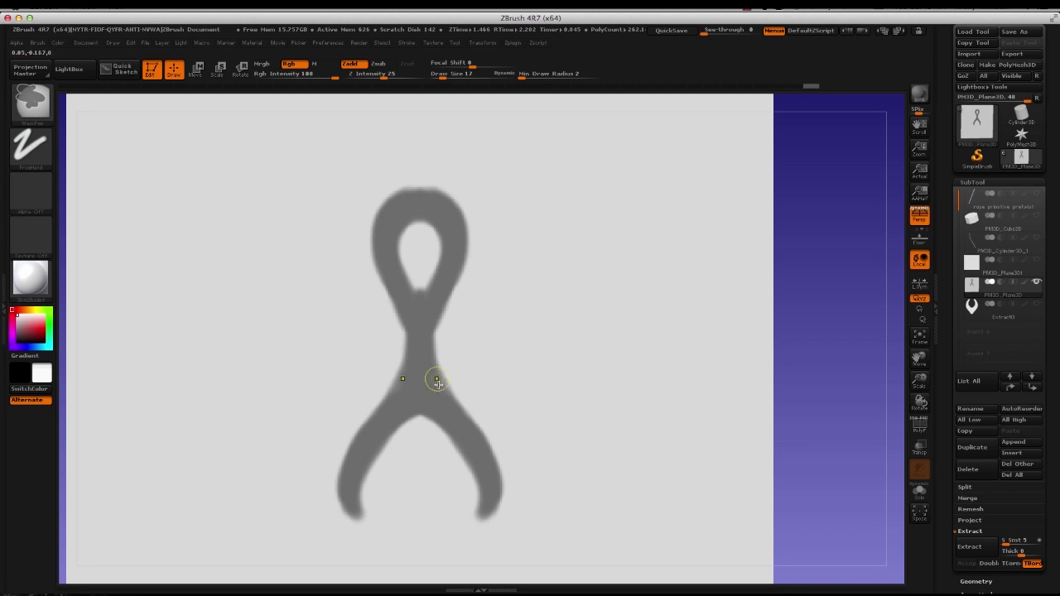
# - Thicken the mask along the inner edges of the lower arms, the neck, and the arms' outer shoulders
pyautogui.press('b')
pyautogui.press('s')
pyautogui.press('t')
pyautogui.press('ctrl')
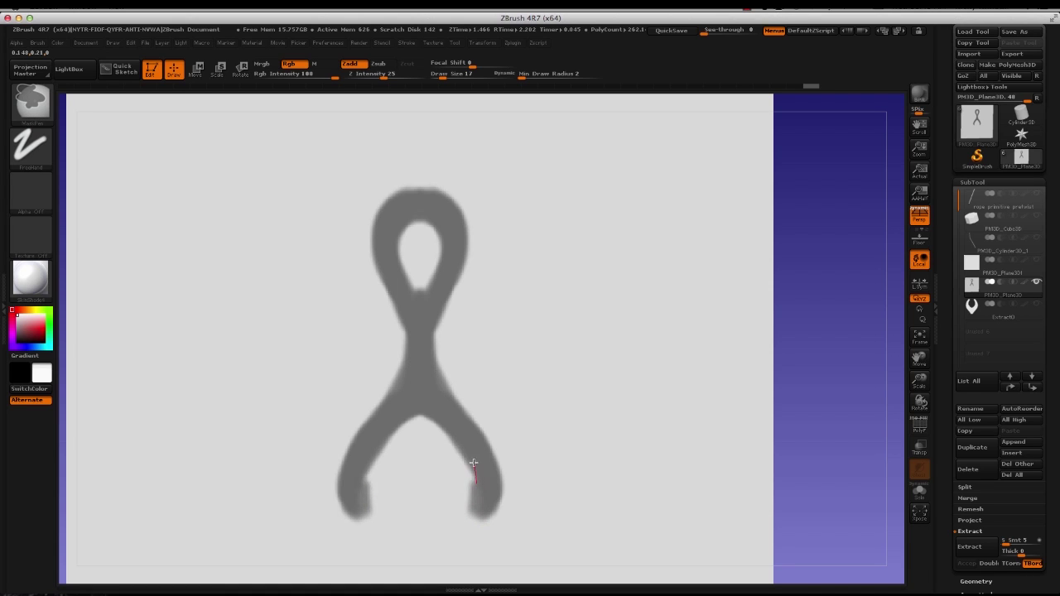
pyautogui.moveTo(472, 462)
pyautogui.keyDown('ctrl'); pyautogui.mouseDown()
pyautogui.moveTo(415, 411)
pyautogui.moveTo(387, 412)
pyautogui.mouseUp(); pyautogui.keyUp('ctrl')
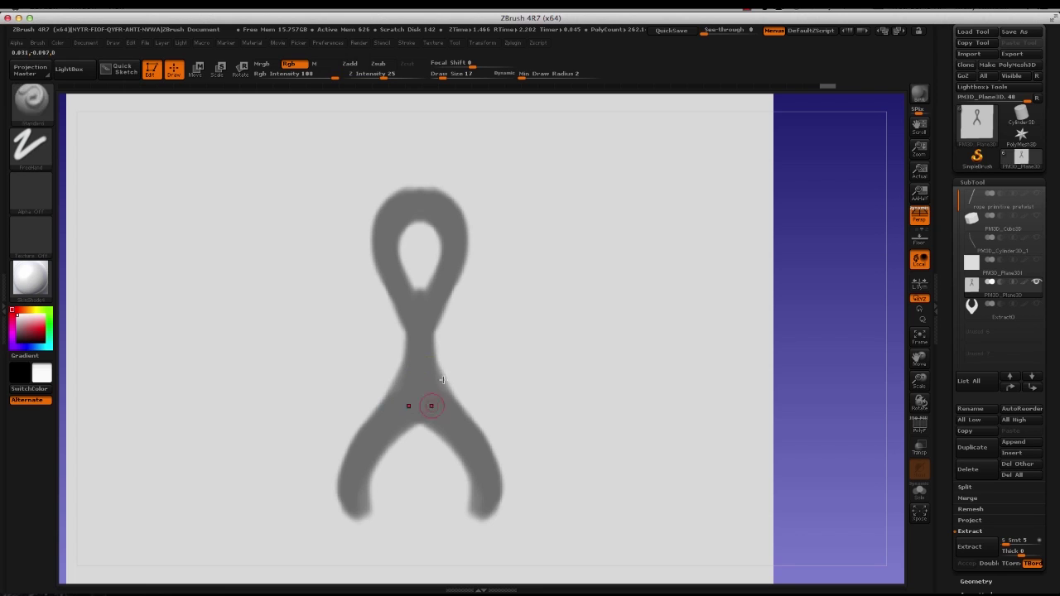
pyautogui.keyDown('alt'); pyautogui.moveTo(813, 257); pyautogui.dragTo(845, 296); pyautogui.keyUp('alt')
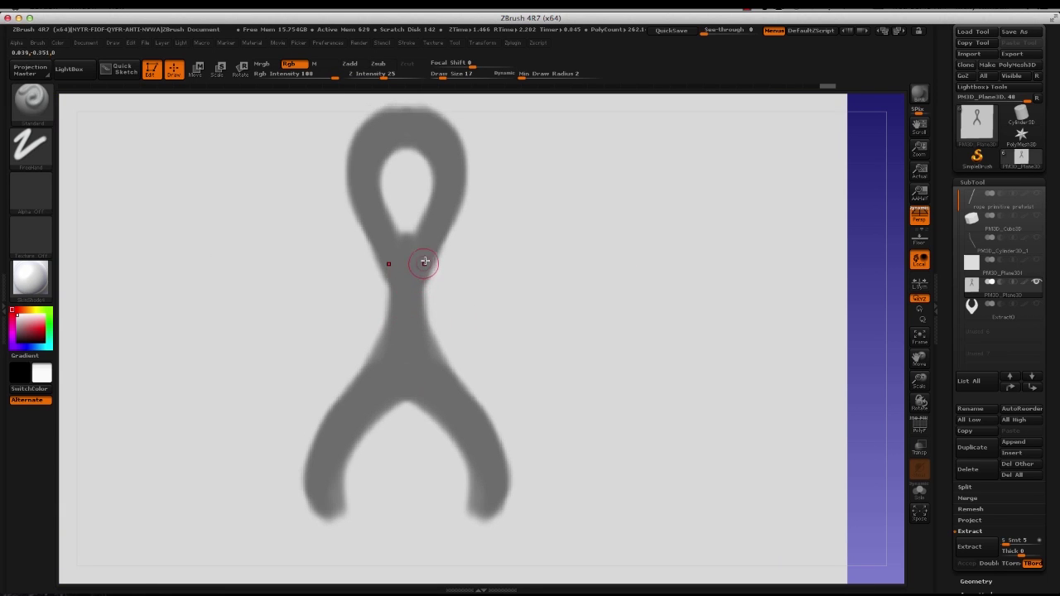
pyautogui.press('ctrl')
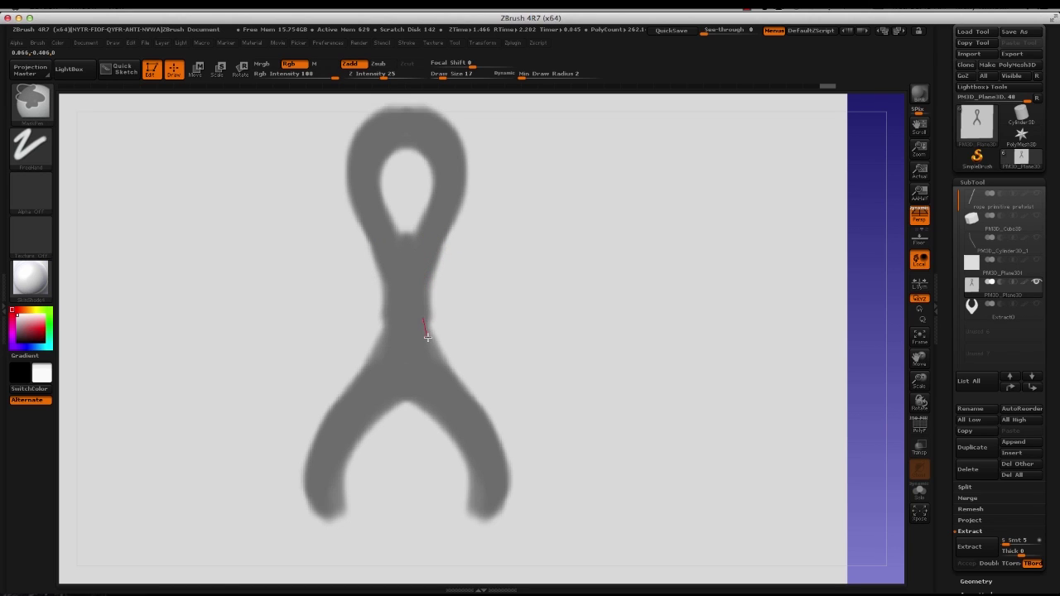
pyautogui.moveTo(435, 356); pyautogui.dragTo(496, 445)
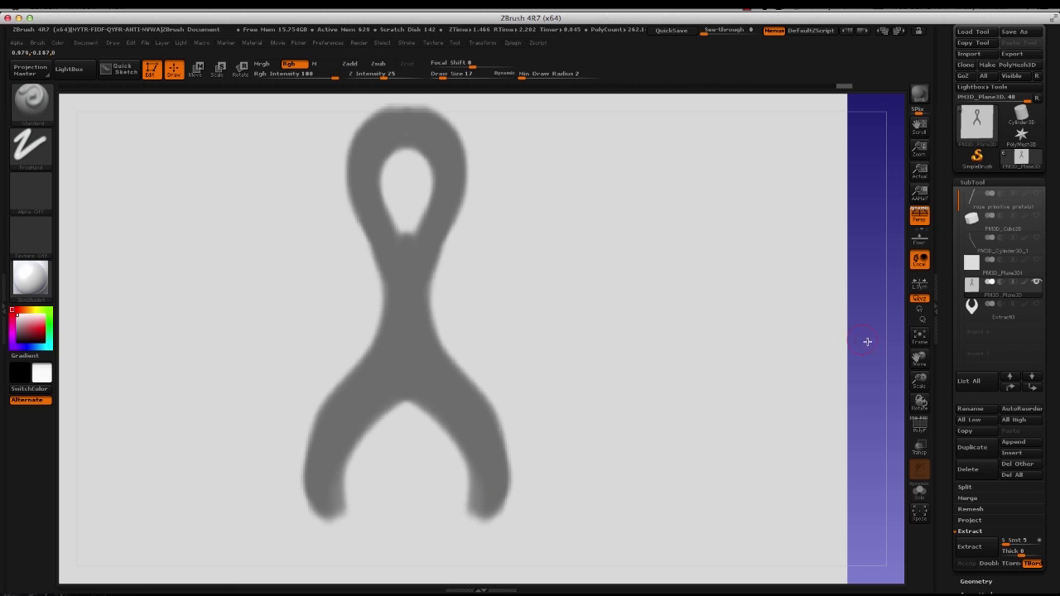
# - Extract the masked loop-and-fork shape with thickness 0 and accept it as a new subtool
pyautogui.press('f')
pyautogui.keyDown('alt'); pyautogui.moveTo(823, 280); pyautogui.dragTo(743, 327); pyautogui.keyUp('alt')
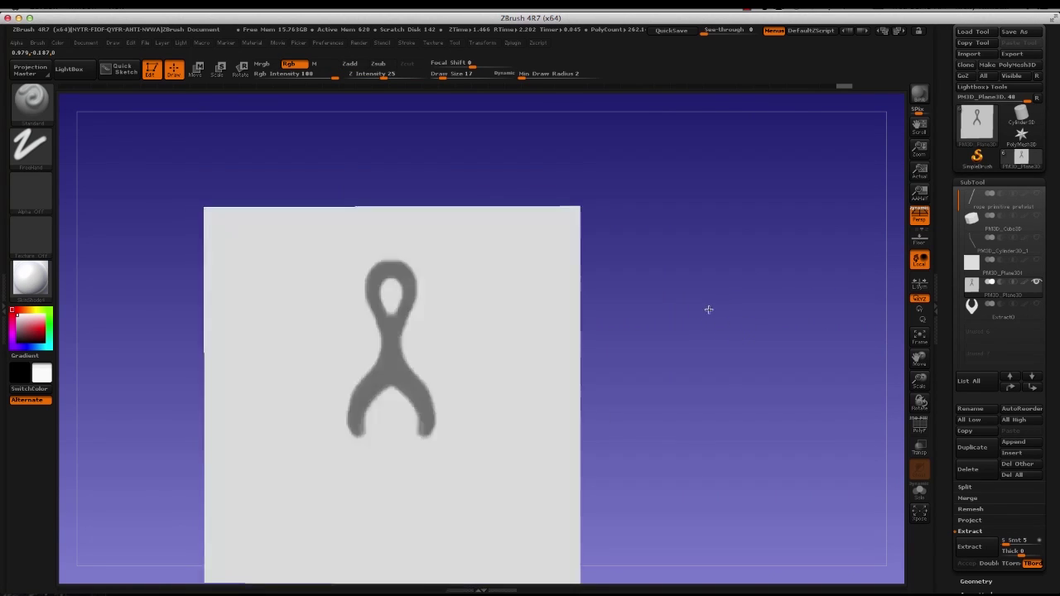
pyautogui.scroll(-5, 952, 434)
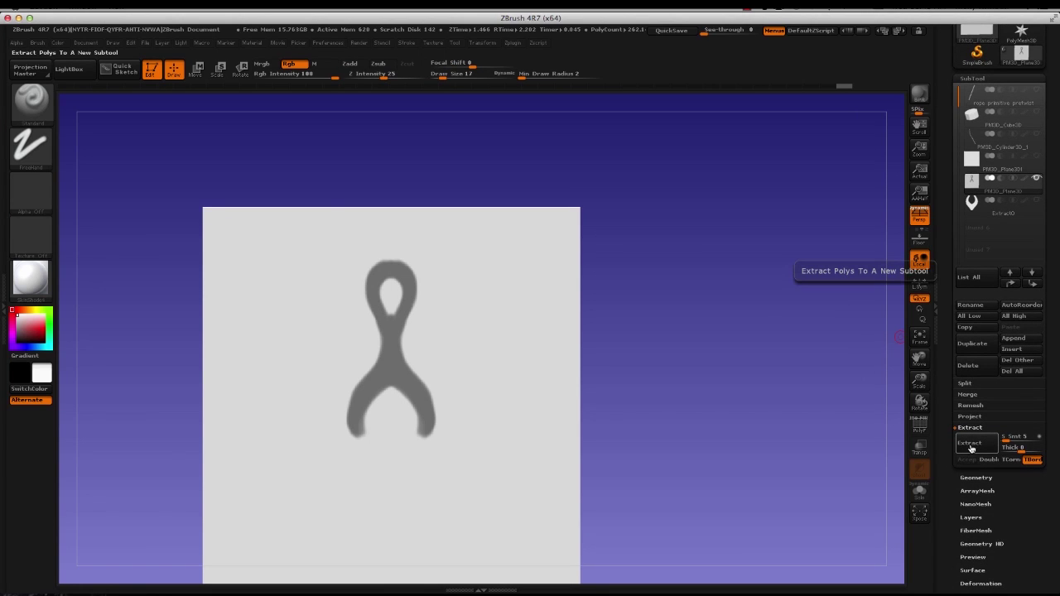
pyautogui.click(969, 448)
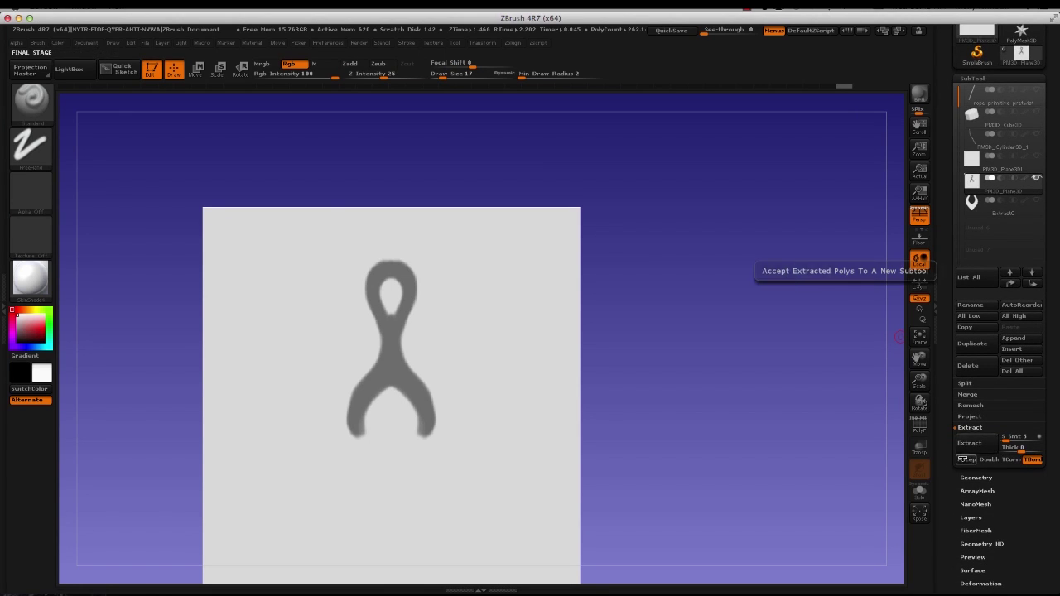
pyautogui.click(969, 448)
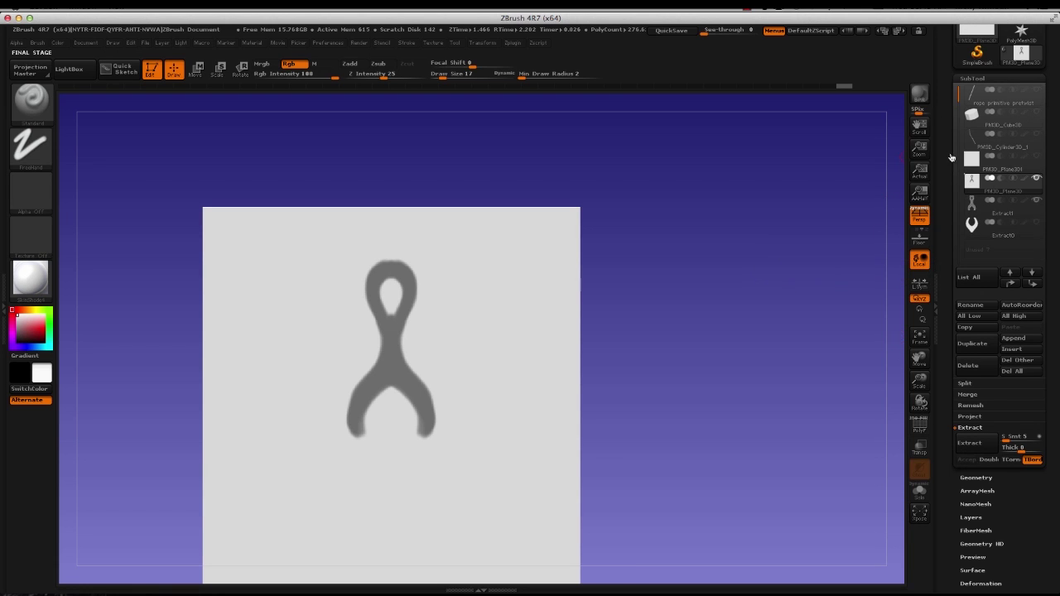
# - Make the newly extracted shape the active subtool, hide the plane, and display the shape's polygon wireframe
pyautogui.click(979, 207)
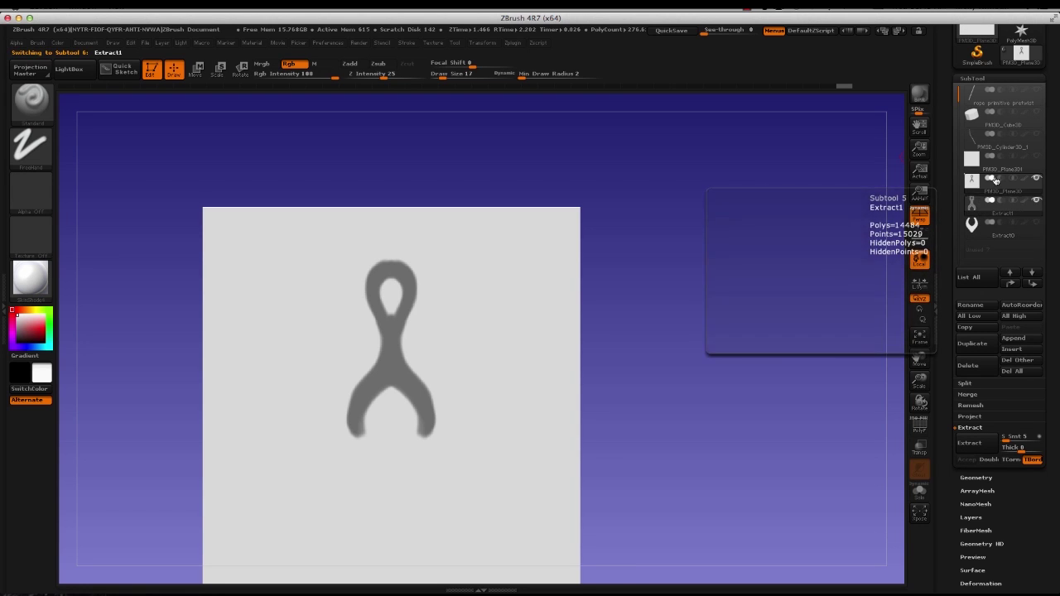
pyautogui.click(1032, 180)
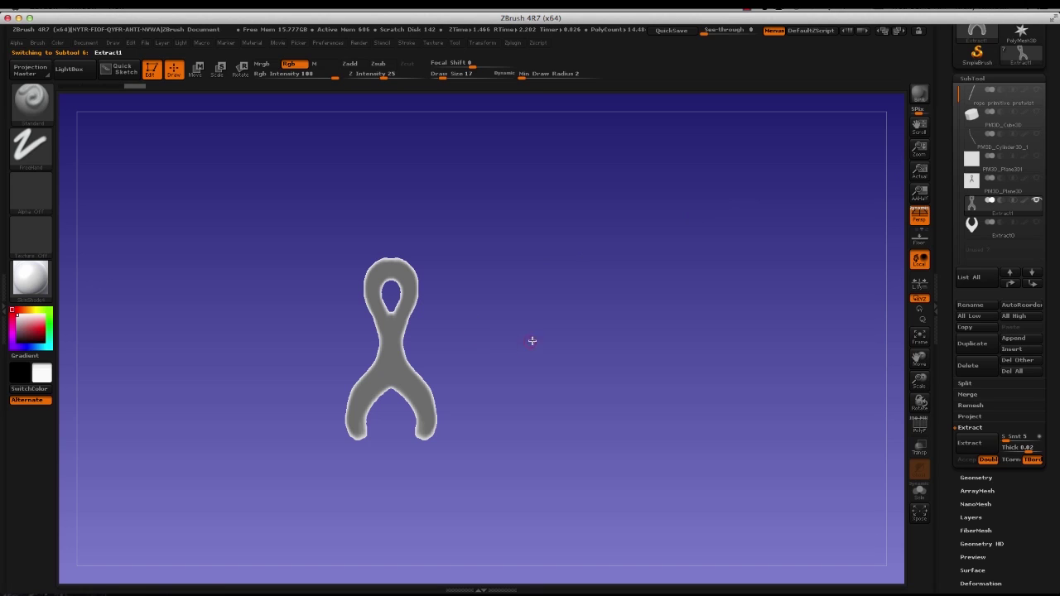
pyautogui.hotkey('shift', 'f')
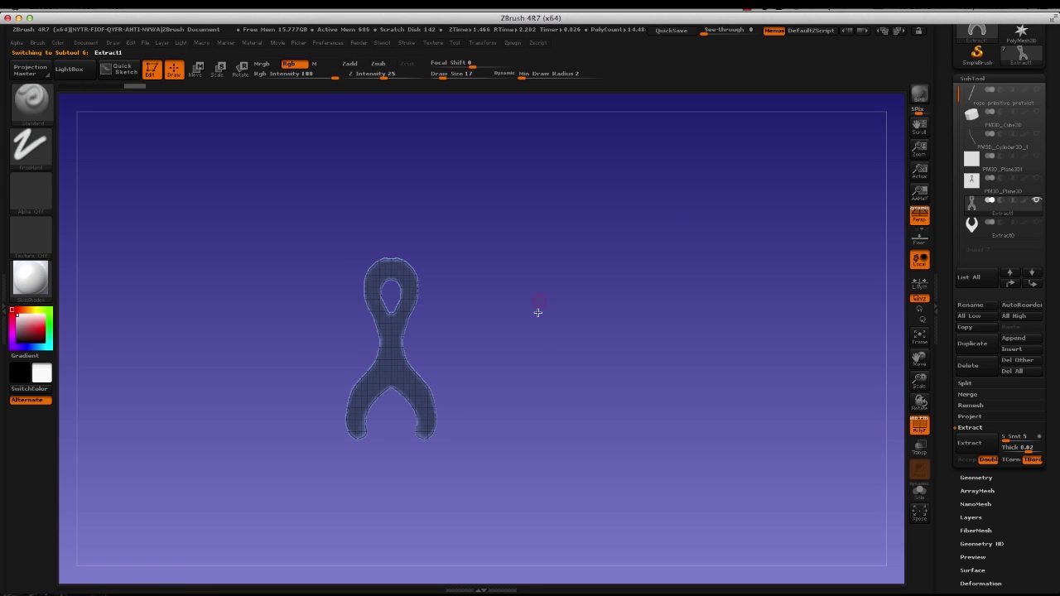
pyautogui.moveTo(527, 279)
pyautogui.keyDown('alt'); pyautogui.mouseDown()
pyautogui.moveTo(535, 360)
pyautogui.moveTo(650, 268)
pyautogui.moveTo(602, 298)
pyautogui.moveTo(608, 312)
pyautogui.mouseUp(); pyautogui.keyUp('alt')
pyautogui.moveTo(280, 310); pyautogui.dragTo(325, 297)
# - Turn on double-sided display for the extracted loop-and-fork shape and clear its mask
pyautogui.moveTo(951, 313); pyautogui.dragTo(952, 245)
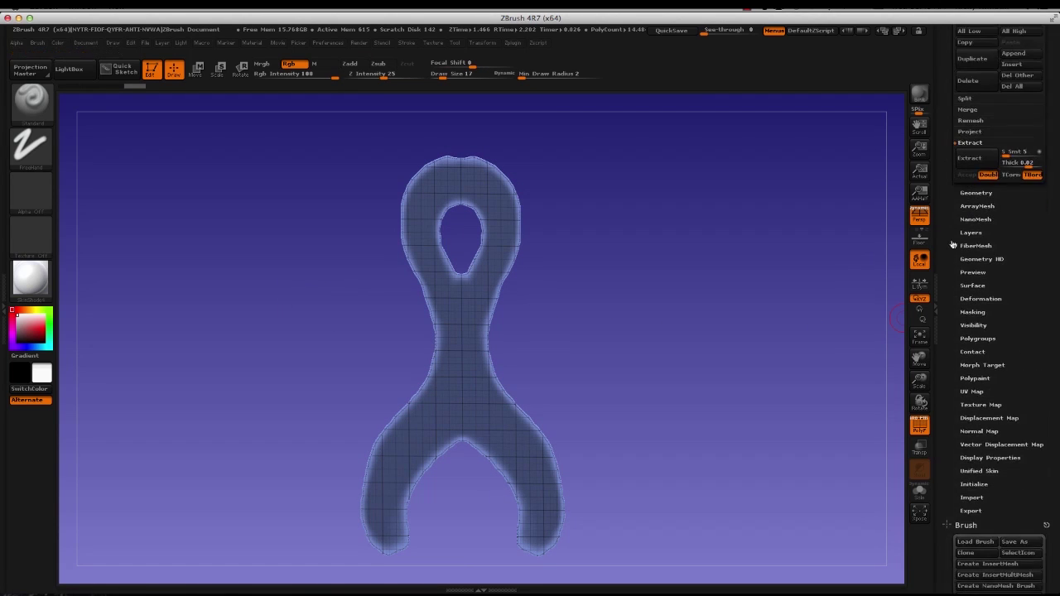
pyautogui.moveTo(958, 425)
pyautogui.mouseDown()
pyautogui.moveTo(956, 230)
pyautogui.moveTo(961, 303)
pyautogui.mouseUp()
pyautogui.click(972, 420)
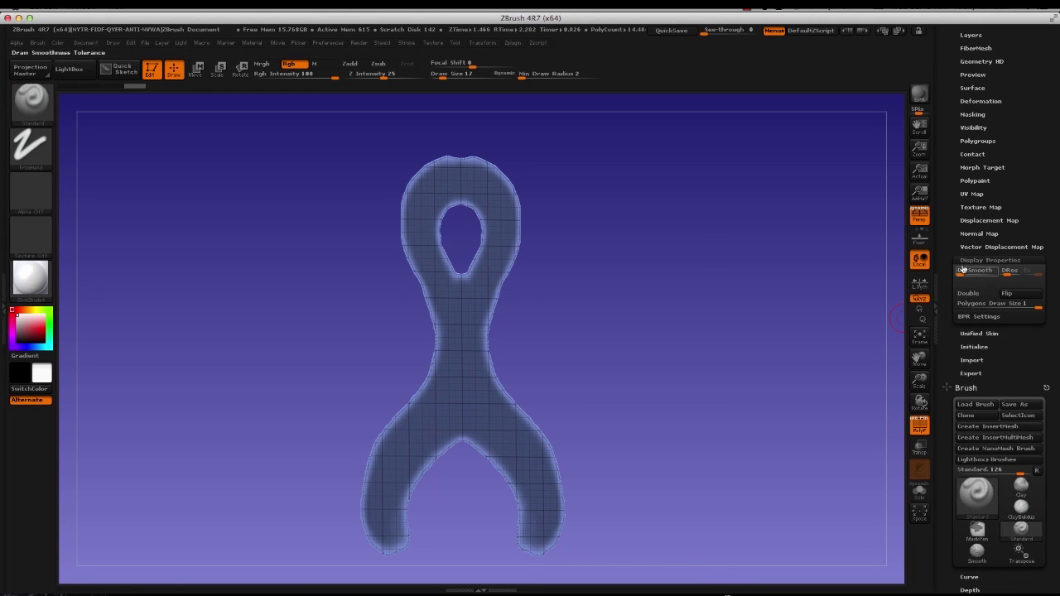
pyautogui.click(967, 293)
pyautogui.moveTo(676, 286)
pyautogui.mouseDown()
pyautogui.moveTo(753, 307)
pyautogui.moveTo(679, 279)
pyautogui.moveTo(671, 304)
pyautogui.mouseUp()
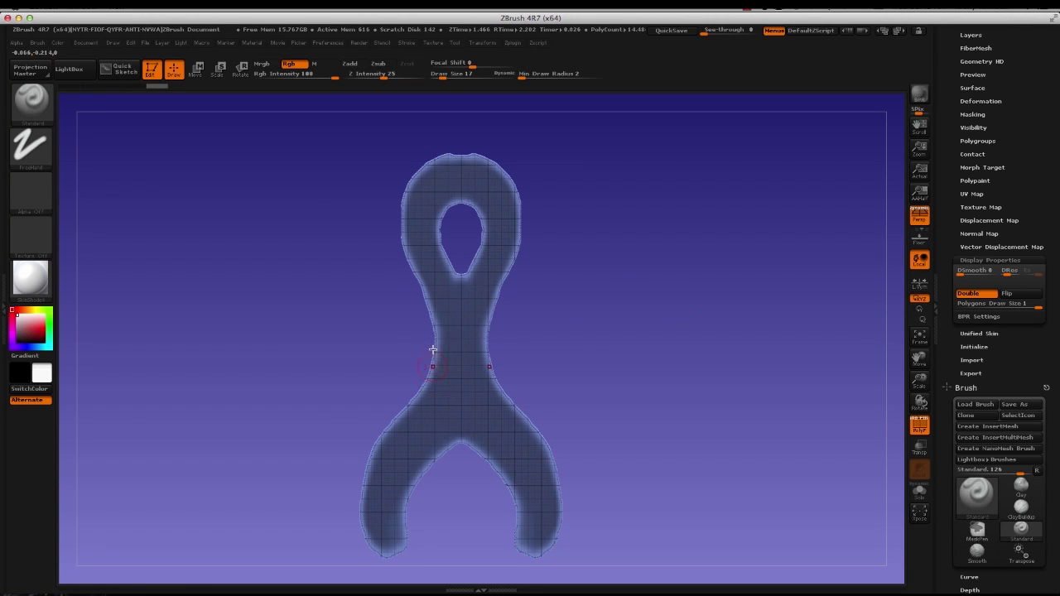
pyautogui.keyDown('ctrl'); pyautogui.moveTo(362, 312); pyautogui.dragTo(334, 372); pyautogui.keyUp('ctrl')
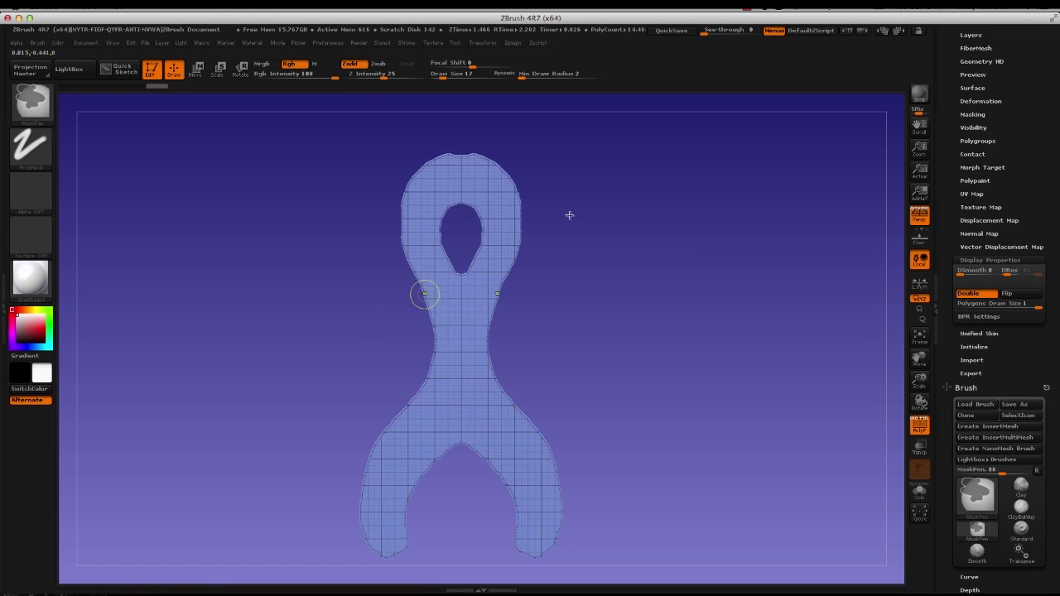
pyautogui.keyDown('alt'); pyautogui.moveTo(664, 271); pyautogui.dragTo(679, 230); pyautogui.keyUp('alt')
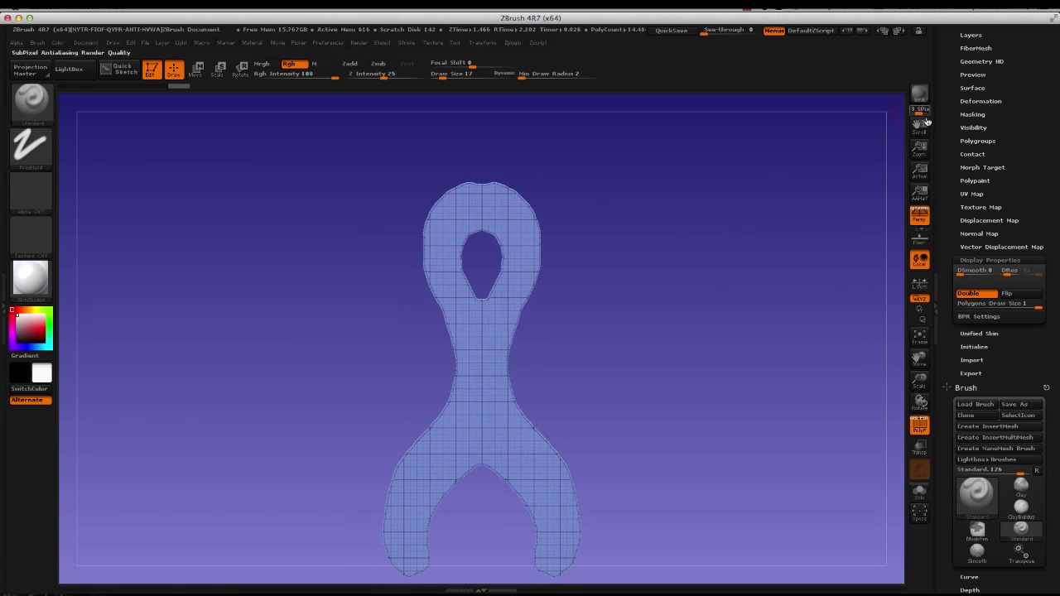
# - Set the ZRemesher target polygon count to 0.1 and remesh the loop-and-fork shape three times
pyautogui.scroll(5, 956, 142)
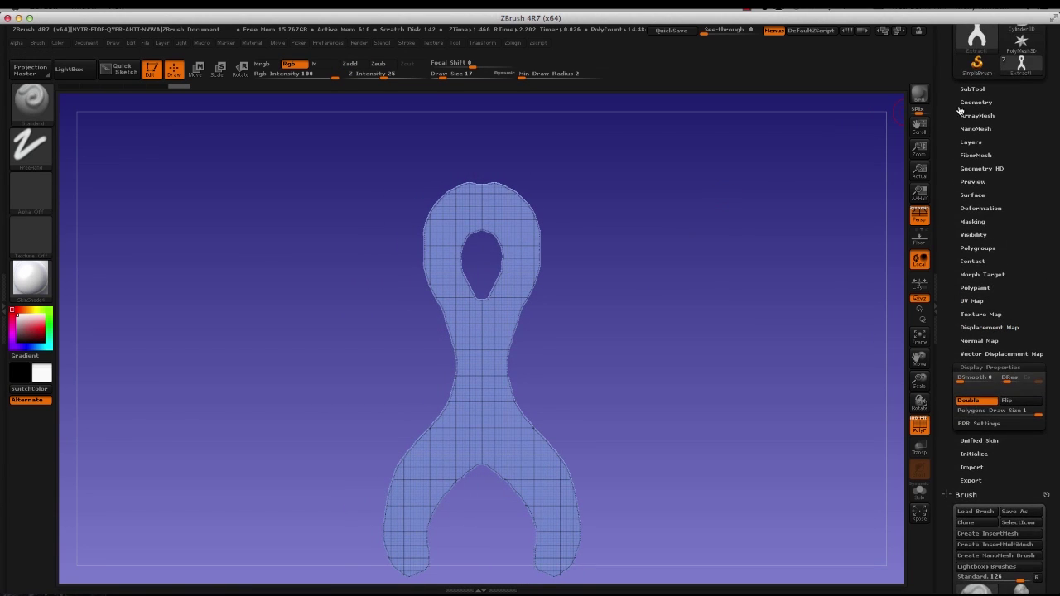
pyautogui.click(967, 103)
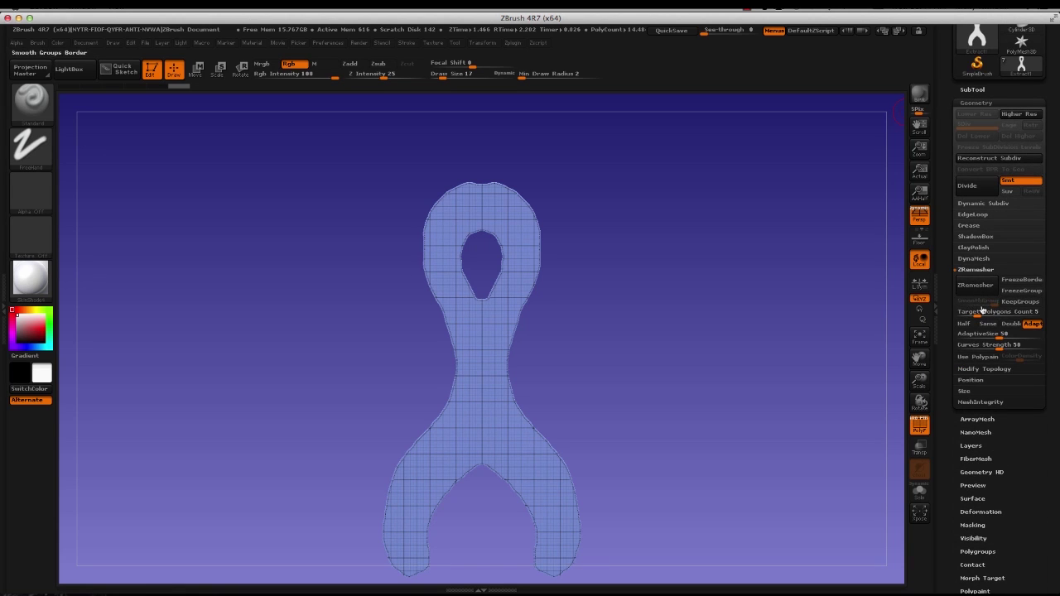
pyautogui.moveTo(982, 311); pyautogui.dragTo(946, 323)
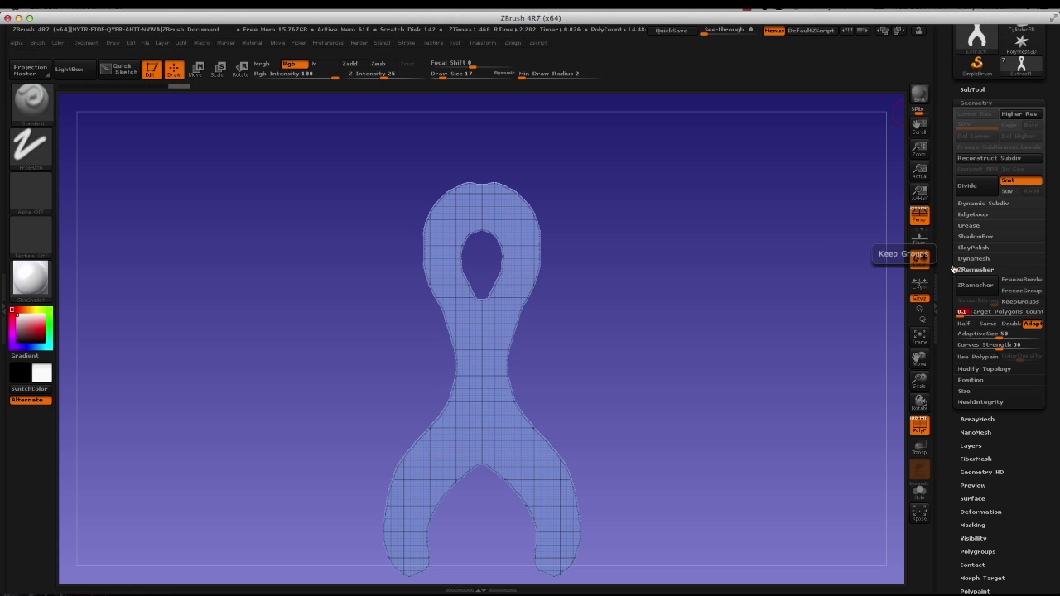
pyautogui.click(965, 285)
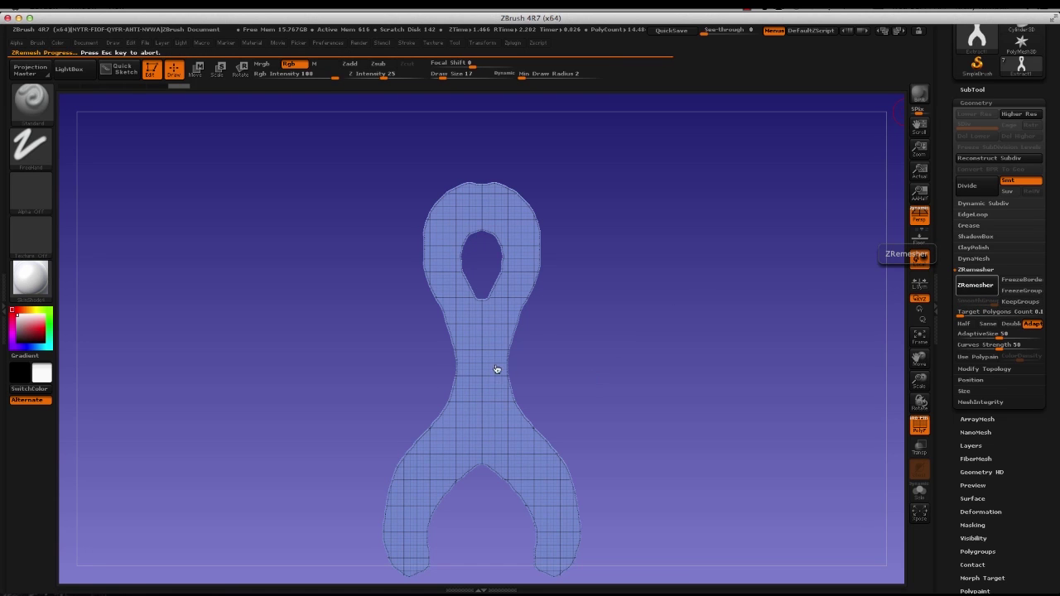
pyautogui.keyDown('alt'); pyautogui.moveTo(331, 370); pyautogui.dragTo(371, 361); pyautogui.keyUp('alt')
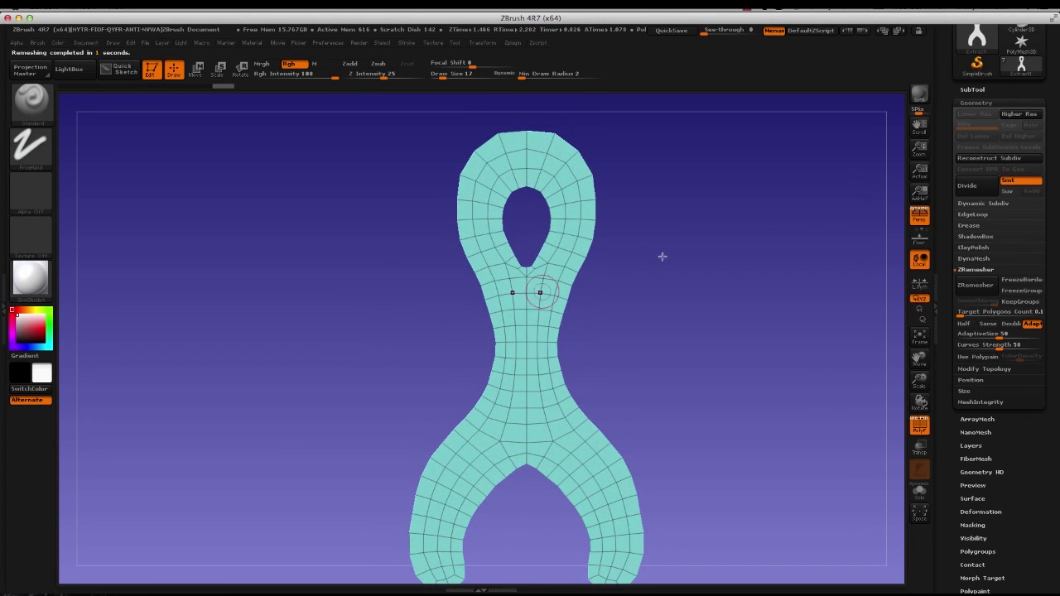
pyautogui.click(975, 285)
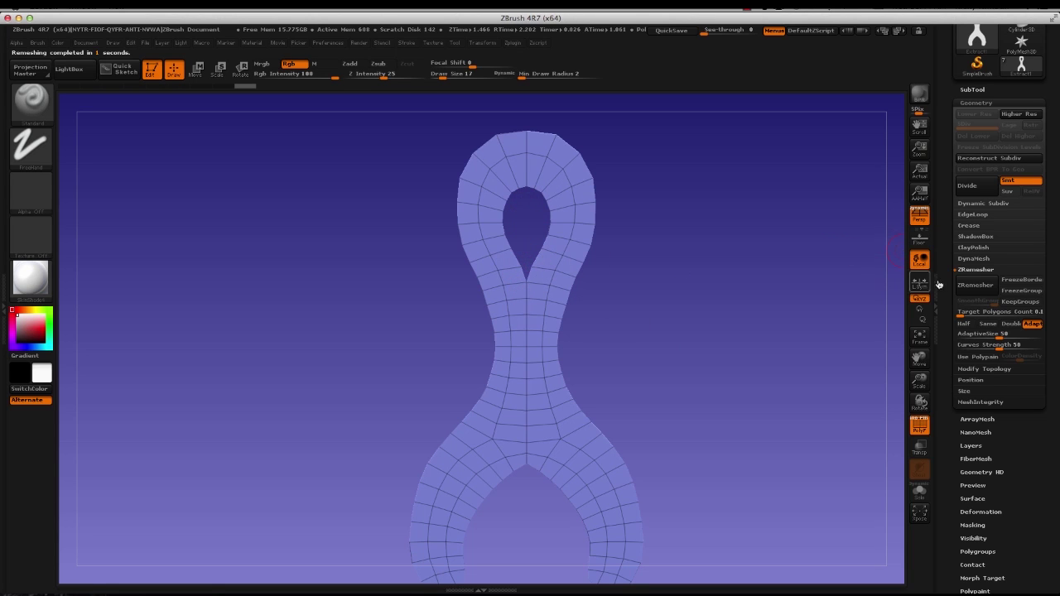
pyautogui.click(975, 286)
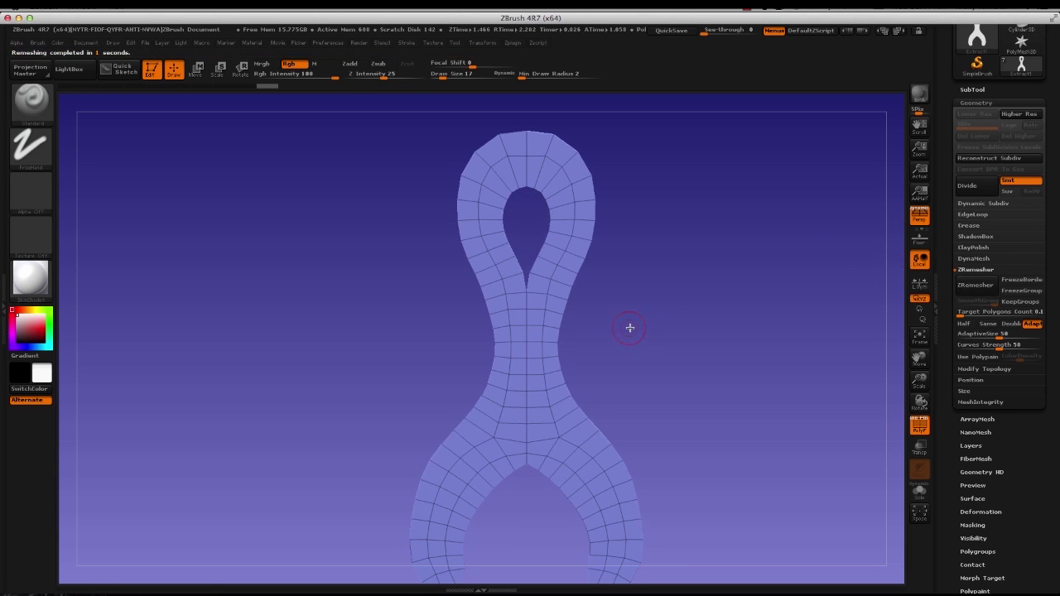
# - Set the draw size to 3 and switch to the ZModeler brush for editing the notch below the loop's opening
pyautogui.keyDown('alt'); pyautogui.moveTo(669, 296); pyautogui.dragTo(627, 326); pyautogui.keyUp('alt')
pyautogui.keyDown('alt'); pyautogui.moveTo(283, 285); pyautogui.dragTo(306, 404); pyautogui.keyUp('alt')
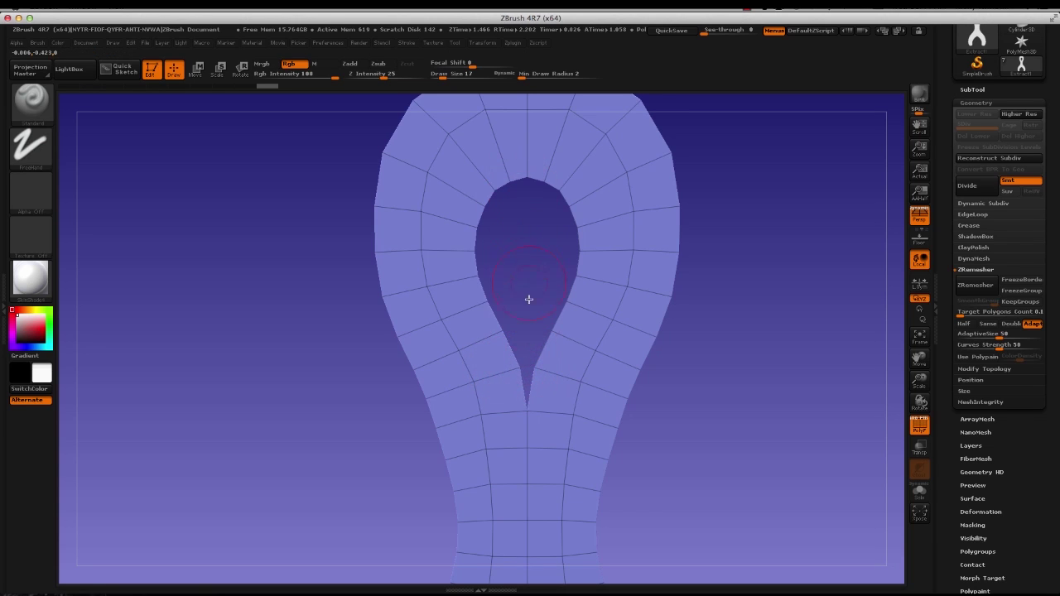
pyautogui.keyDown('alt'); pyautogui.moveTo(247, 309); pyautogui.dragTo(291, 394); pyautogui.keyUp('alt')
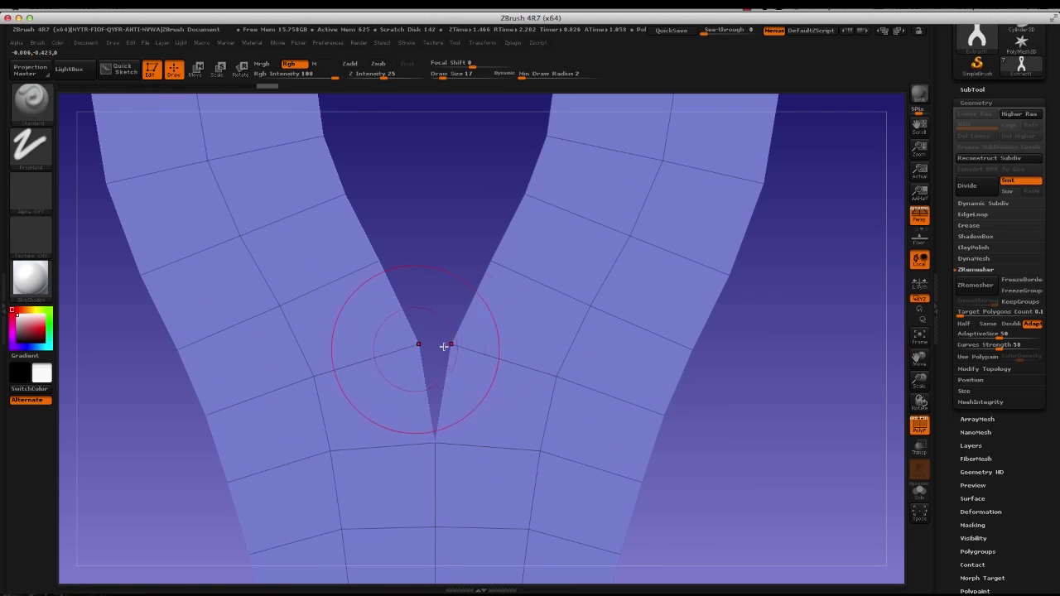
pyautogui.moveTo(470, 263)
pyautogui.keyDown('alt'); pyautogui.mouseDown()
pyautogui.moveTo(450, 263)
pyautogui.moveTo(452, 276)
pyautogui.moveTo(478, 263)
pyautogui.moveTo(501, 269)
pyautogui.moveTo(506, 279)
pyautogui.moveTo(489, 291)
pyautogui.mouseUp(); pyautogui.keyUp('alt')
pyautogui.press('s')
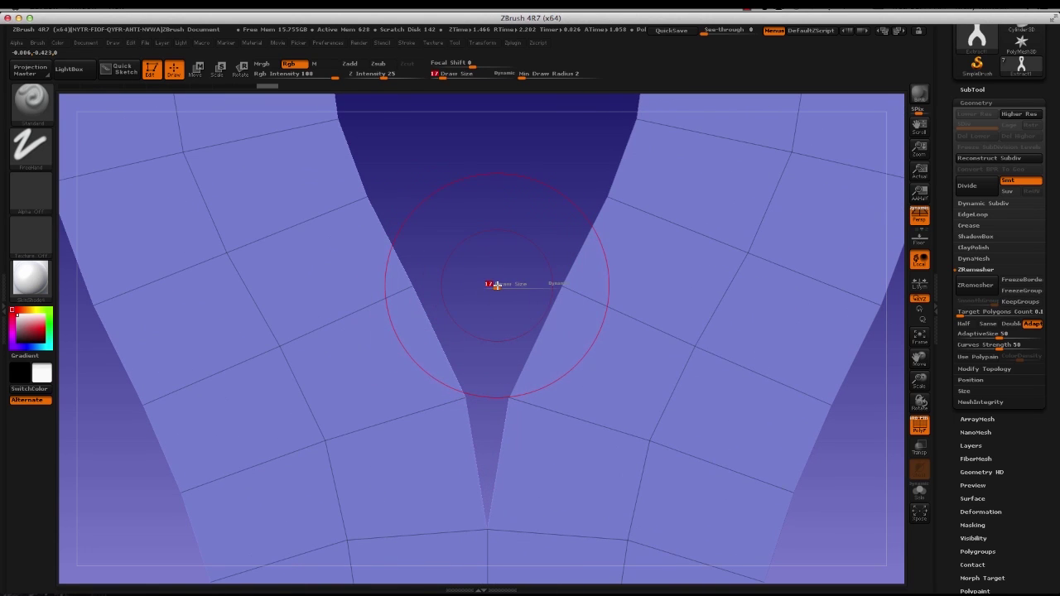
pyautogui.write('3')
pyautogui.press('Return')
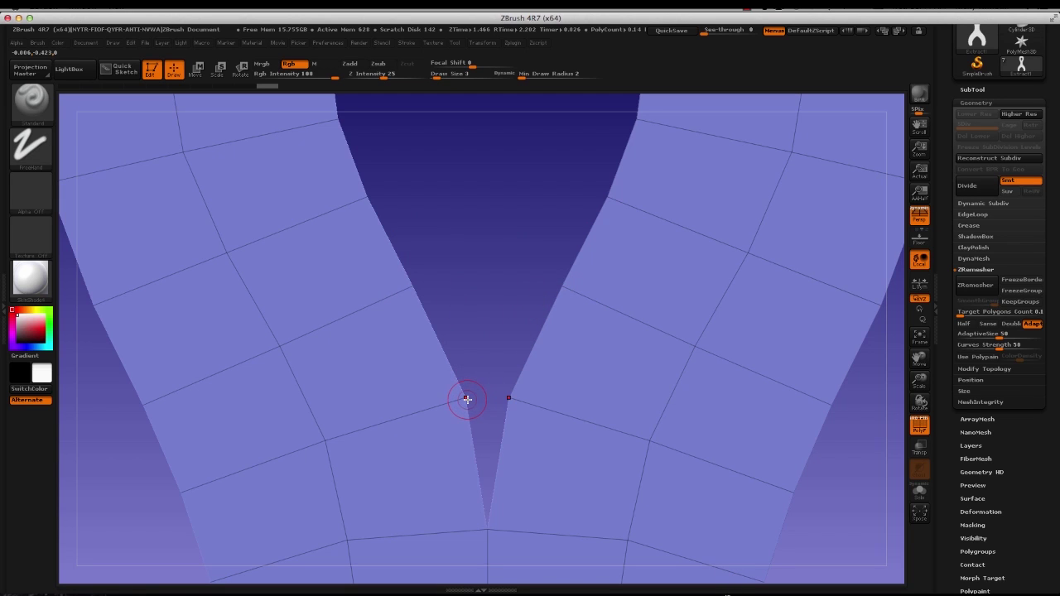
pyautogui.press('space')
pyautogui.press('b')
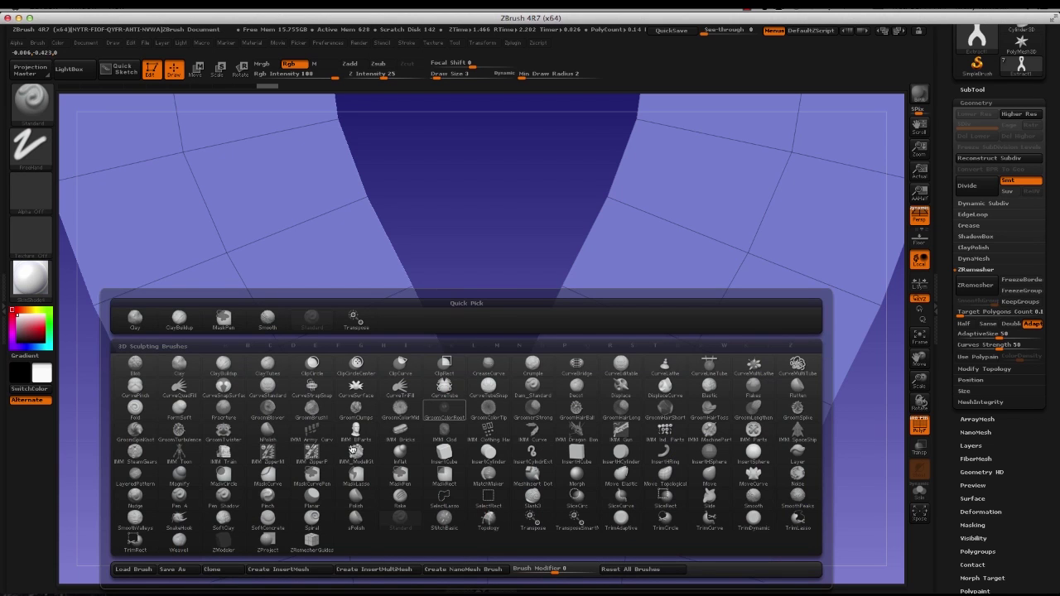
pyautogui.click(231, 546)
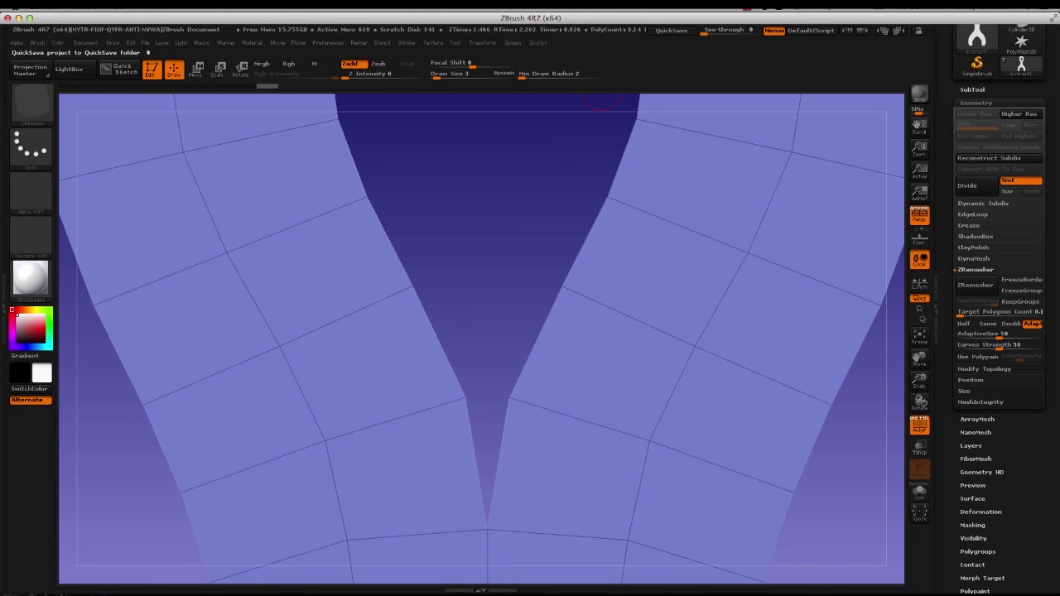
pyautogui.click(747, 11)
pyautogui.click(758, 19)
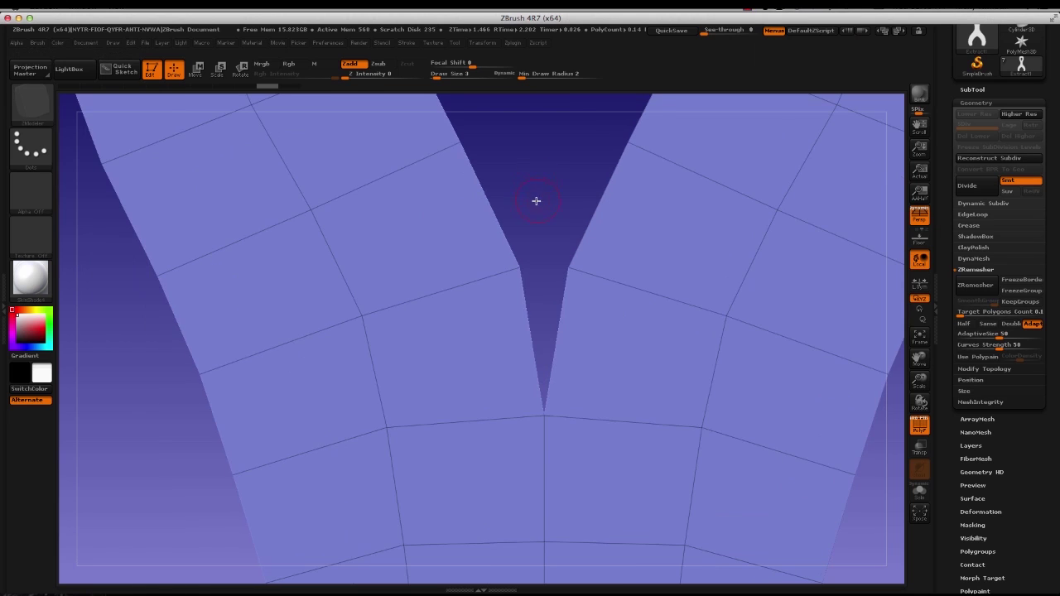
# - Bridge the two open edges of the narrow notch below the loop's opening to fill it with a polygon
pyautogui.keyDown('alt'); pyautogui.moveTo(551, 216); pyautogui.dragTo(519, 324); pyautogui.keyUp('alt')
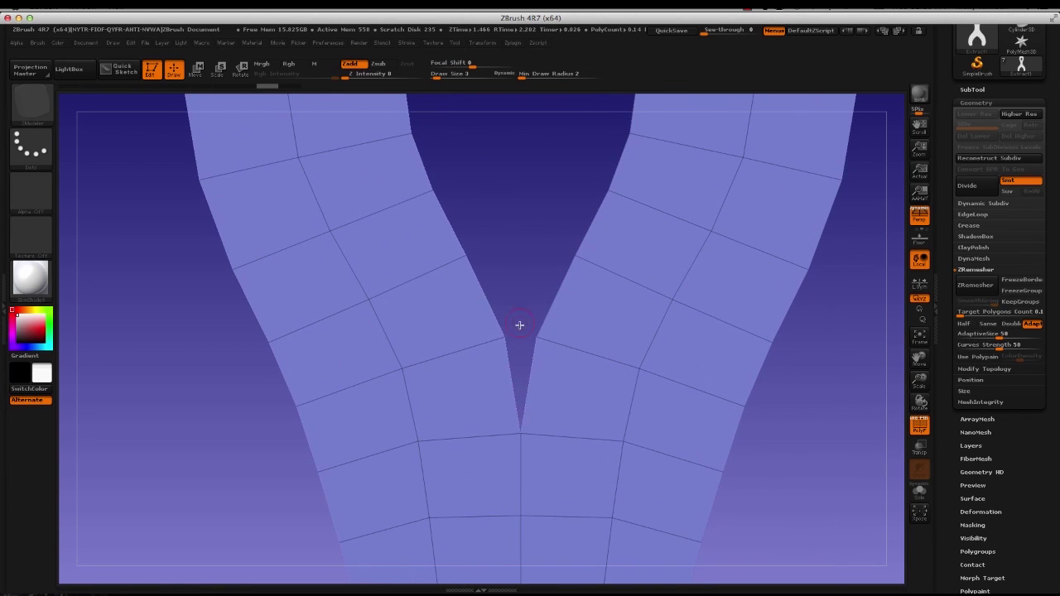
pyautogui.keyDown('alt'); pyautogui.moveTo(521, 284); pyautogui.dragTo(516, 331); pyautogui.keyUp('alt')
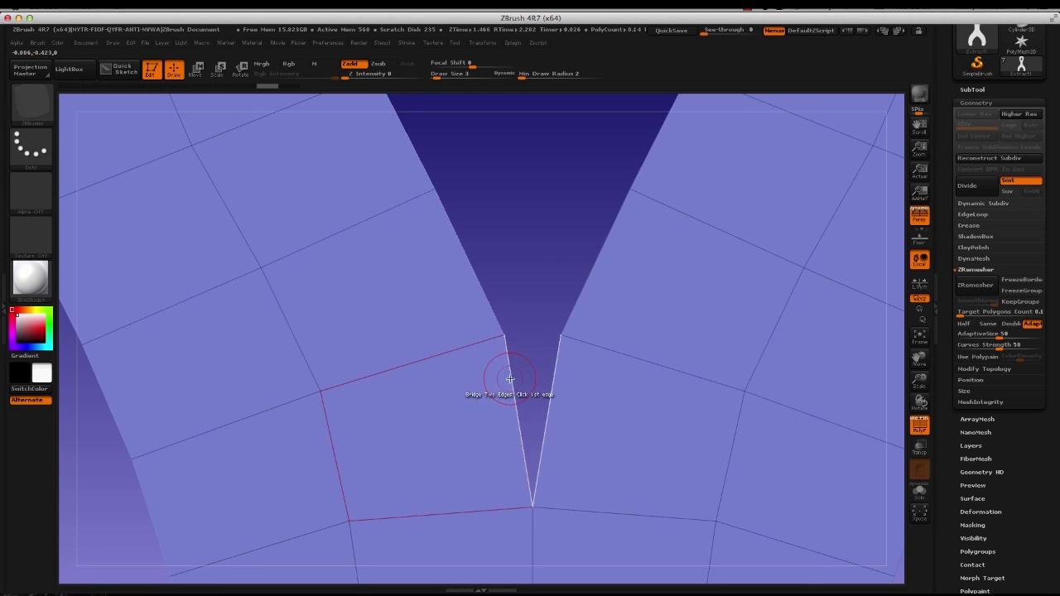
pyautogui.press('space')
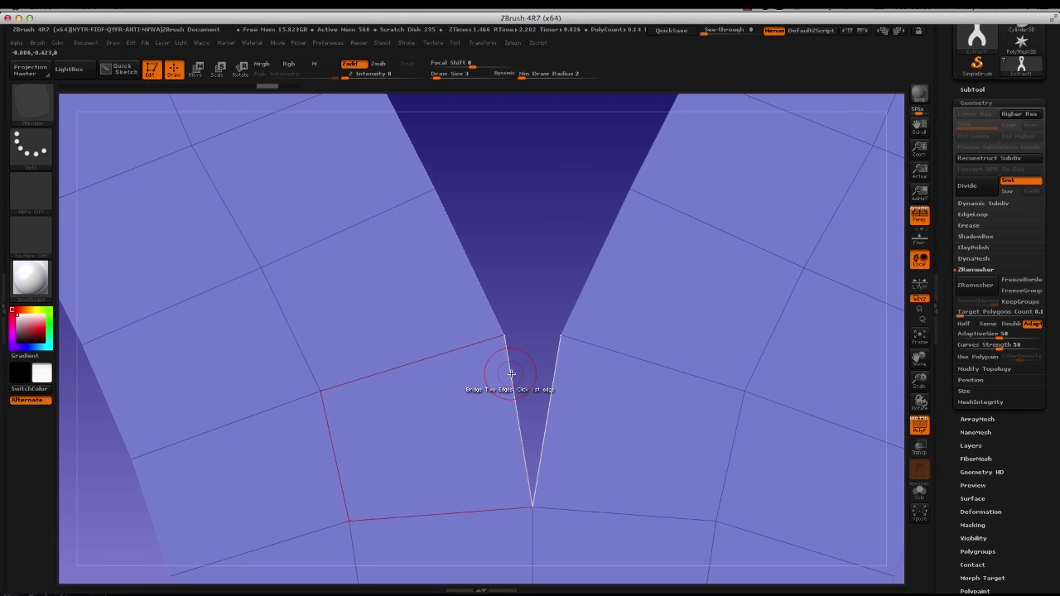
pyautogui.click(514, 361)
pyautogui.click(557, 358)
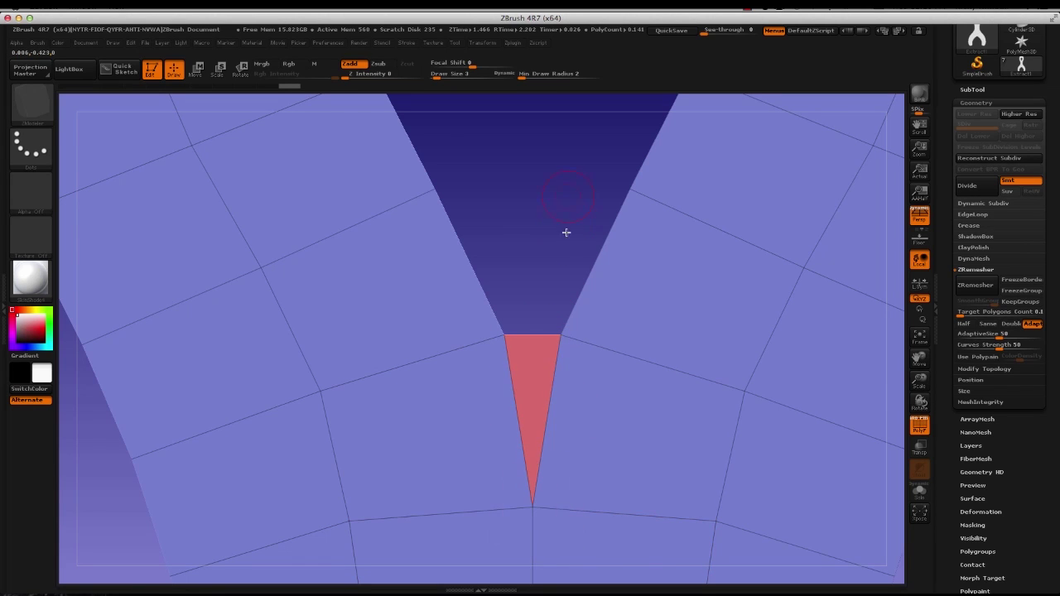
# - Apply Mirror and Weld to the shape to split the notch's filling polygon along the centre line
pyautogui.keyDown('alt'); pyautogui.moveTo(542, 227); pyautogui.dragTo(364, 249); pyautogui.keyUp('alt')
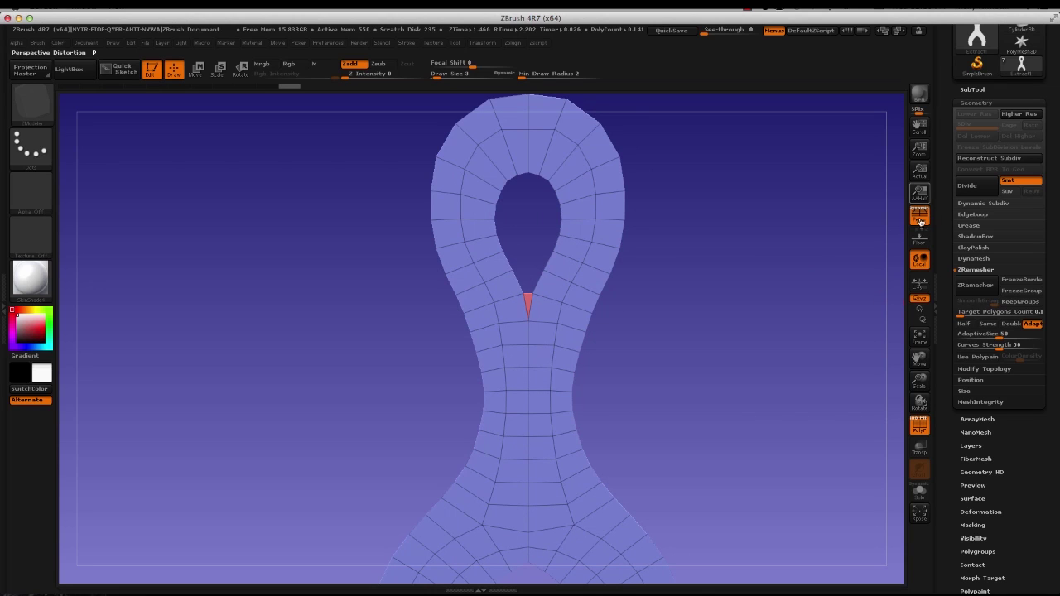
pyautogui.moveTo(950, 230); pyautogui.dragTo(956, 245)
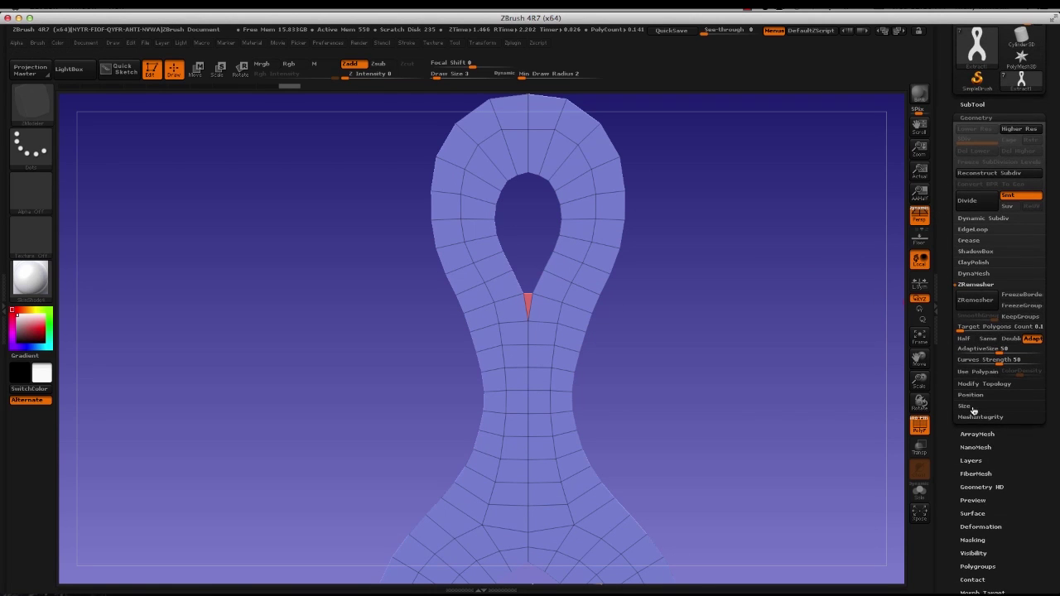
pyautogui.click(972, 384)
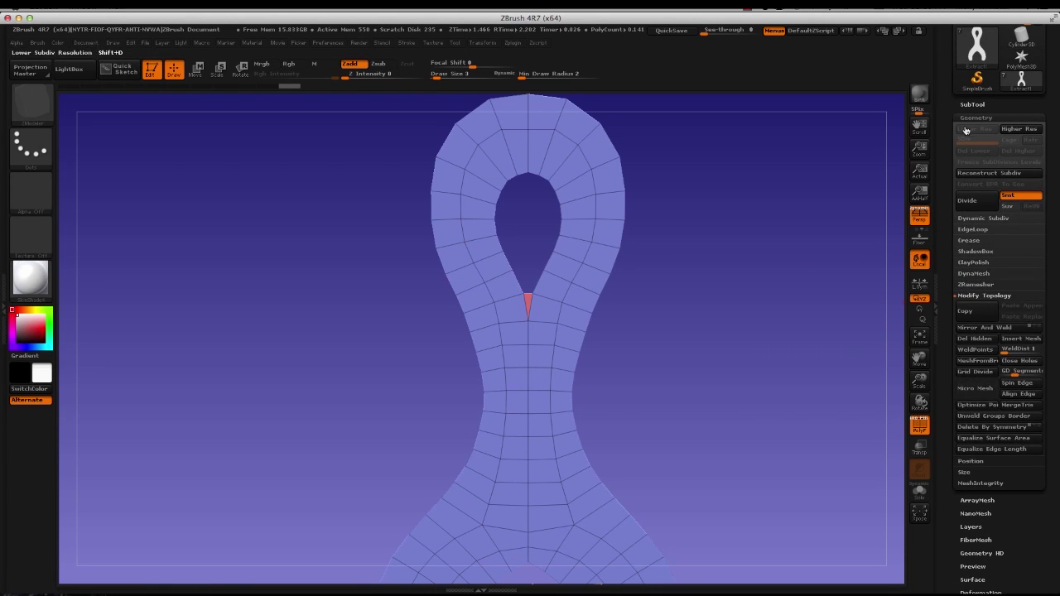
pyautogui.click(968, 332)
pyautogui.moveTo(800, 295)
pyautogui.keyDown('alt'); pyautogui.mouseDown()
pyautogui.moveTo(710, 298)
pyautogui.moveTo(819, 450)
pyautogui.moveTo(821, 407)
pyautogui.moveTo(838, 378)
pyautogui.mouseUp(); pyautogui.keyUp('alt')
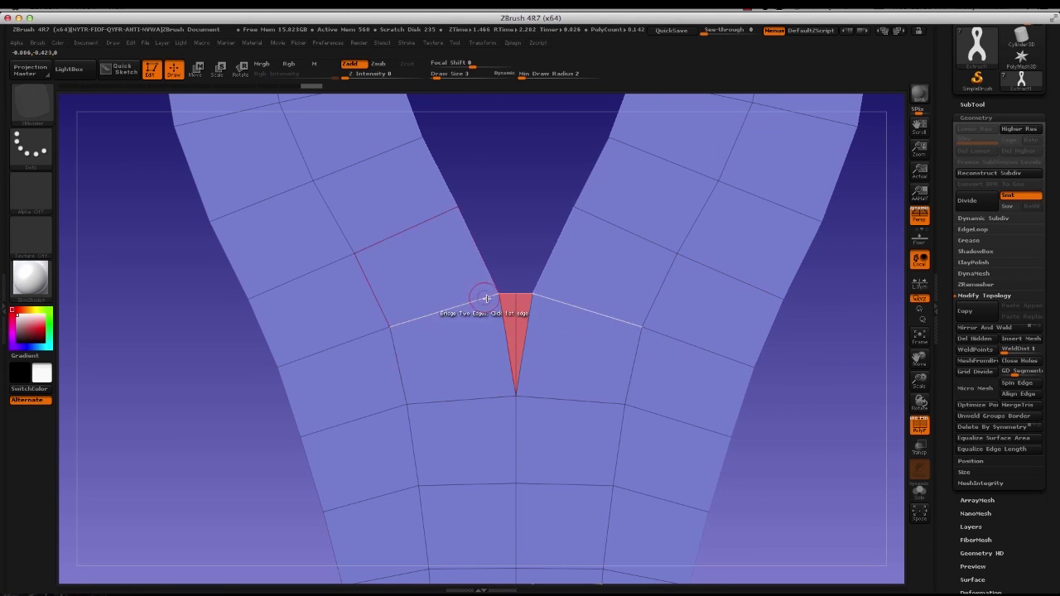
# - Set the ZModeler point action to Stitch and stitch the filled notch's upper corner points to its centre point
pyautogui.press('space')
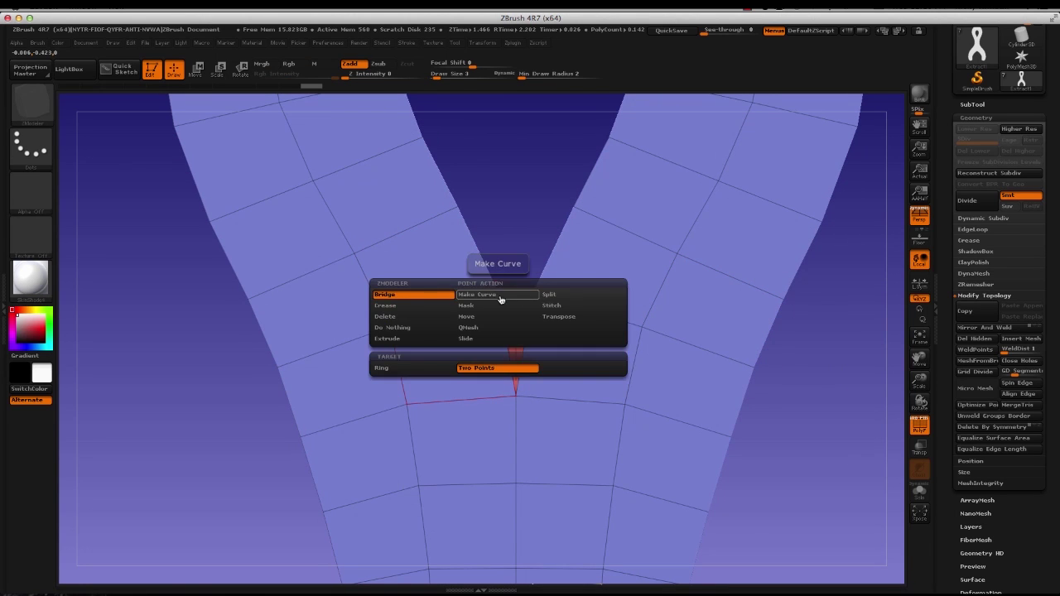
pyautogui.click(553, 307)
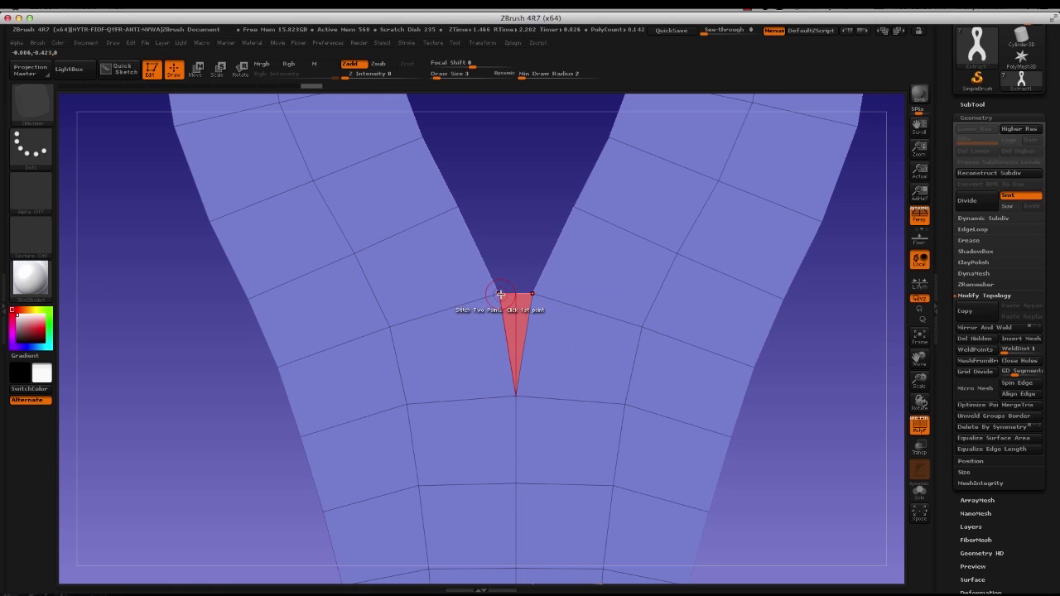
pyautogui.click(517, 294)
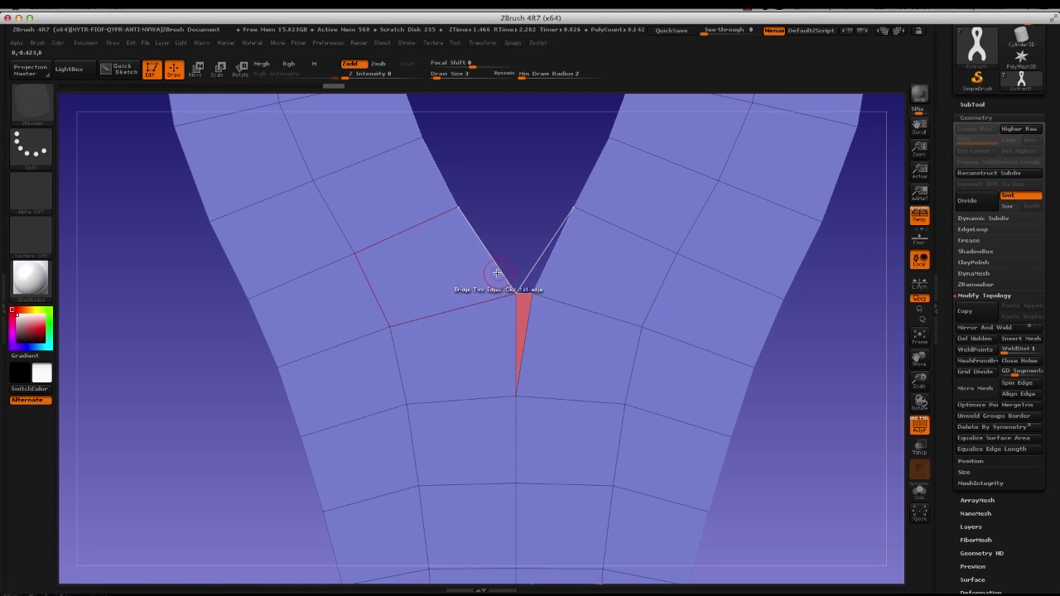
pyautogui.hotkey('ctrl', 'z')
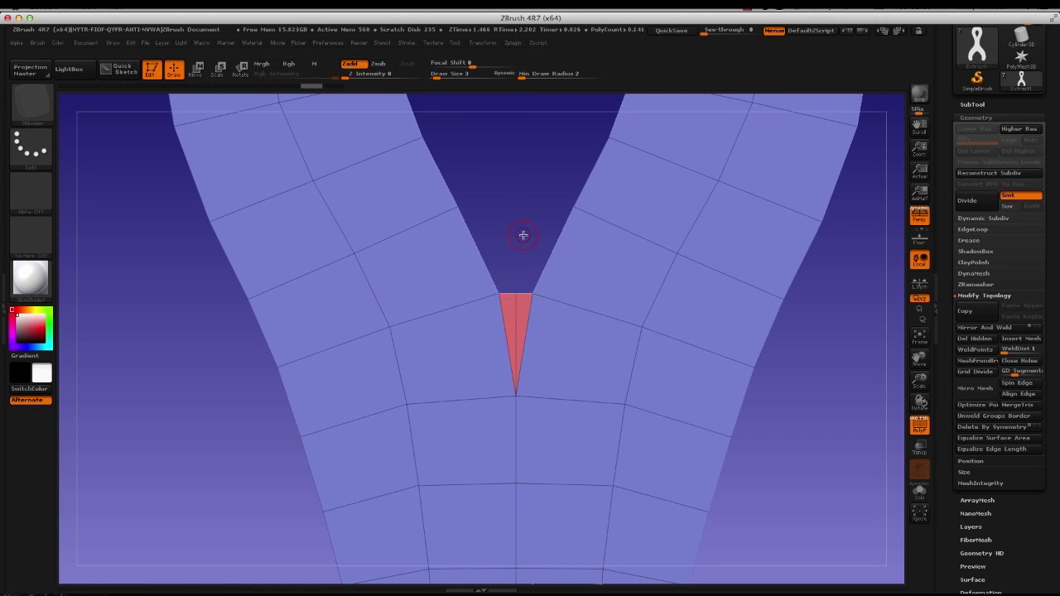
pyautogui.keyDown('alt'); pyautogui.moveTo(509, 221); pyautogui.dragTo(528, 308); pyautogui.keyUp('alt')
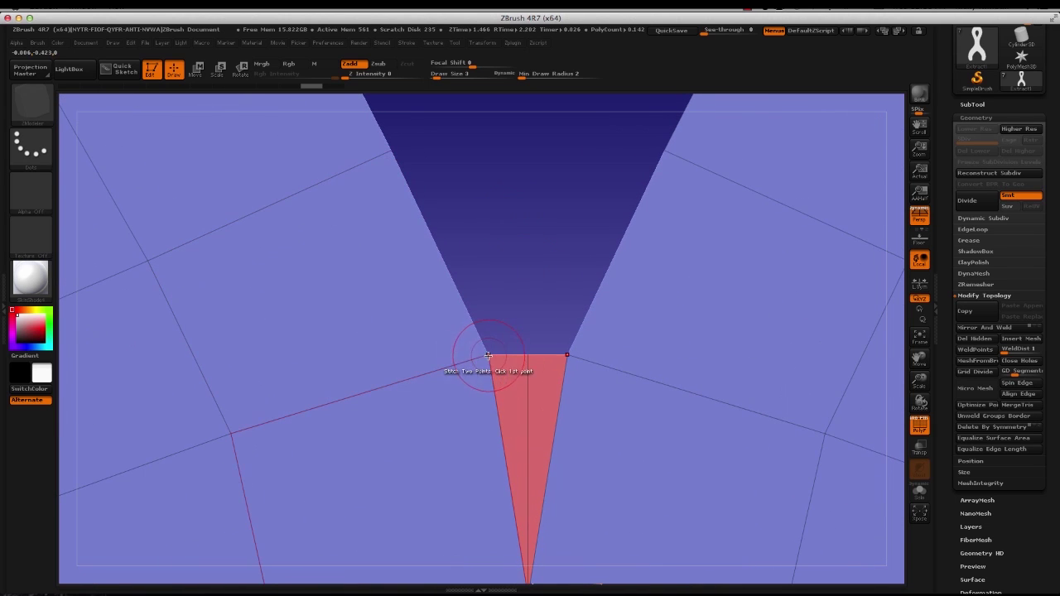
pyautogui.click(526, 354)
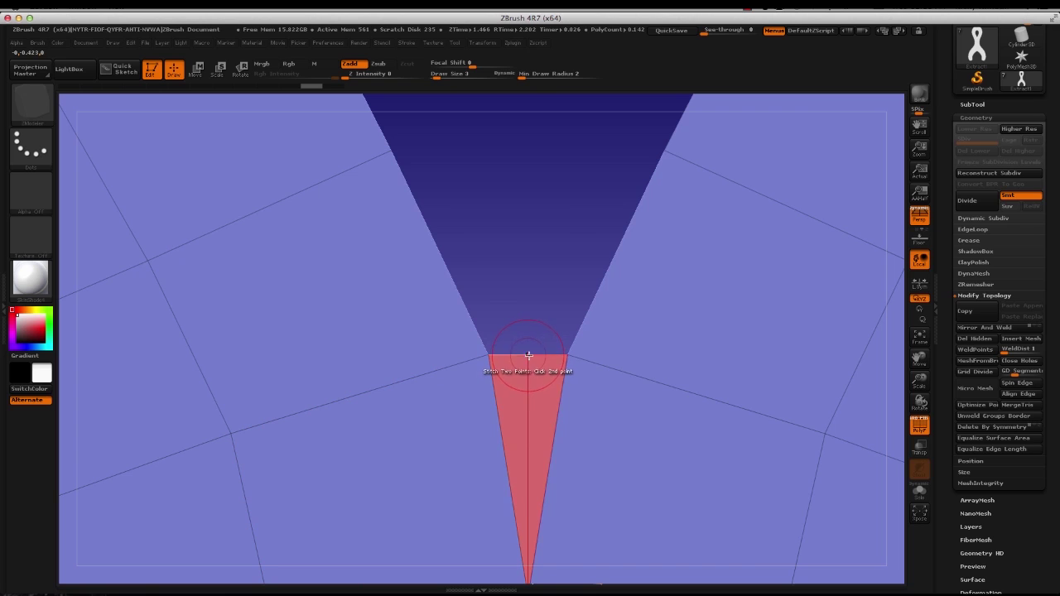
pyautogui.click(529, 355)
pyautogui.keyDown('alt'); pyautogui.moveTo(527, 237); pyautogui.dragTo(490, 192); pyautogui.keyUp('alt')
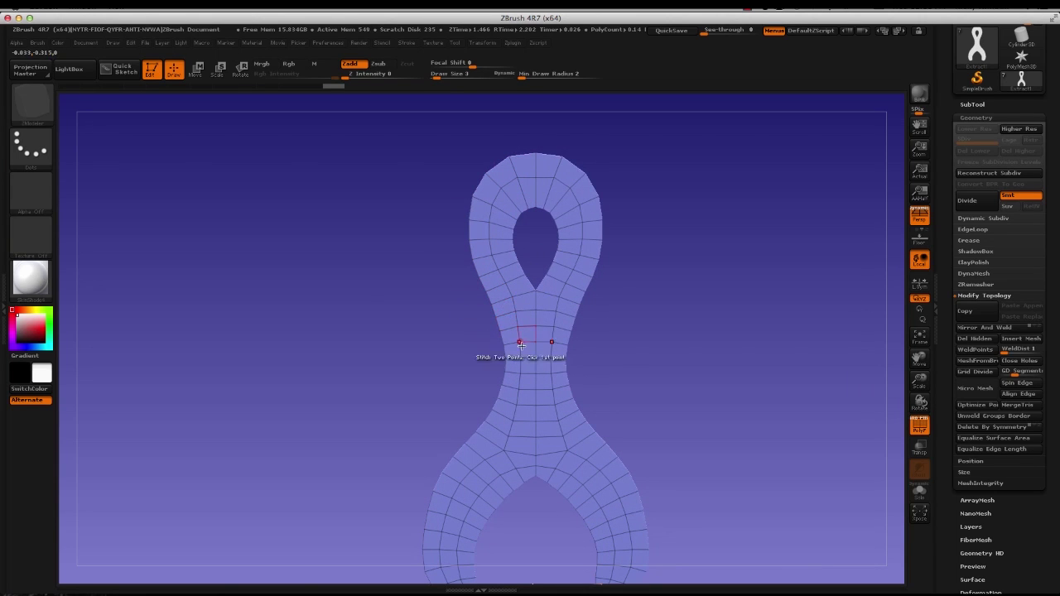
pyautogui.keyDown('alt'); pyautogui.moveTo(350, 416); pyautogui.dragTo(389, 345); pyautogui.keyUp('alt')
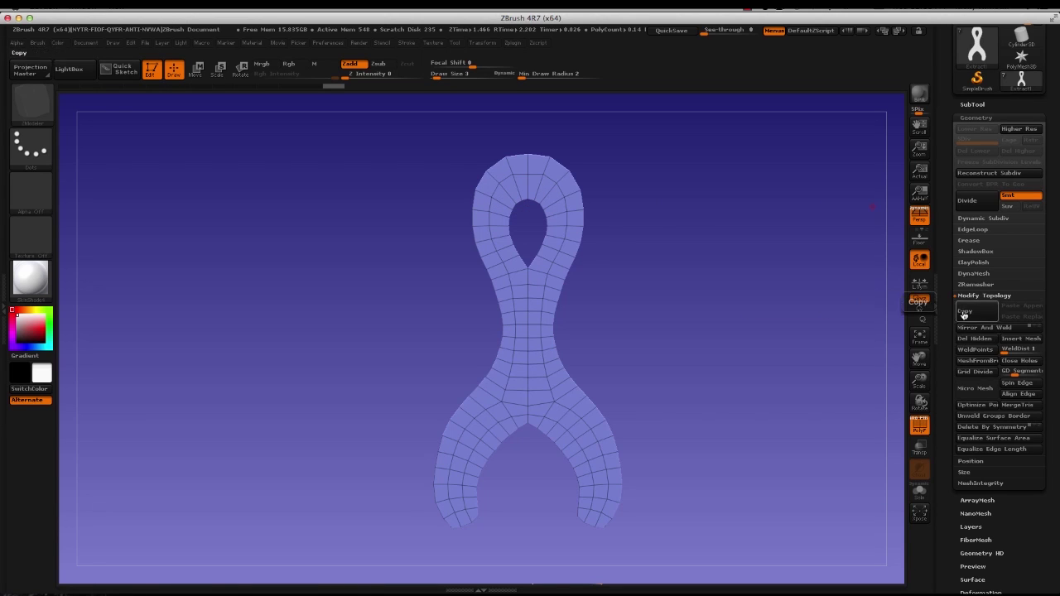
# - Delete one half of the shape by symmetry and set the masking brush to MaskLasso
pyautogui.click(967, 429)
pyautogui.keyDown('alt'); pyautogui.moveTo(430, 237); pyautogui.dragTo(414, 253); pyautogui.keyUp('alt')
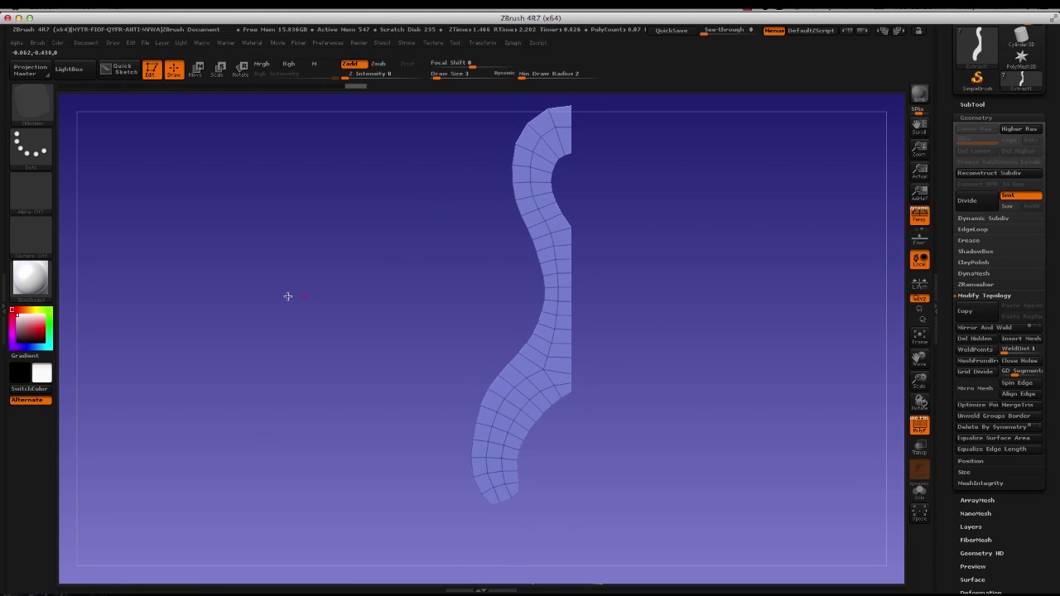
pyautogui.press('ctrl')
pyautogui.click(35, 103)
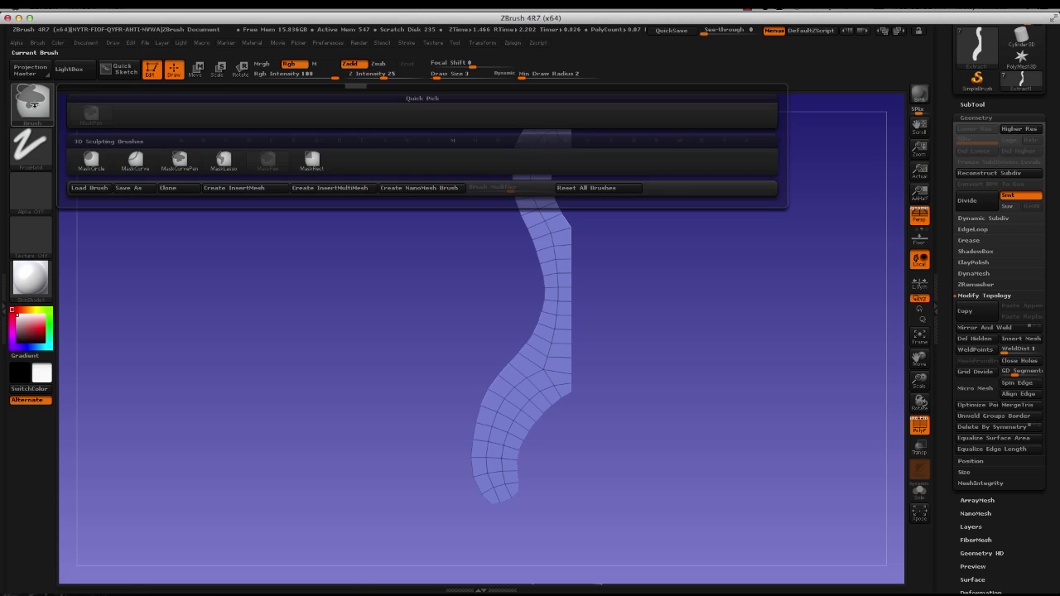
pyautogui.click(223, 160)
pyautogui.moveTo(450, 315)
pyautogui.keyDown('alt'); pyautogui.mouseDown()
pyautogui.moveTo(389, 289)
pyautogui.moveTo(382, 318)
pyautogui.moveTo(426, 315)
pyautogui.moveTo(414, 289)
pyautogui.moveTo(403, 315)
pyautogui.moveTo(404, 297)
pyautogui.moveTo(410, 306)
pyautogui.mouseUp(); pyautogui.keyUp('alt')
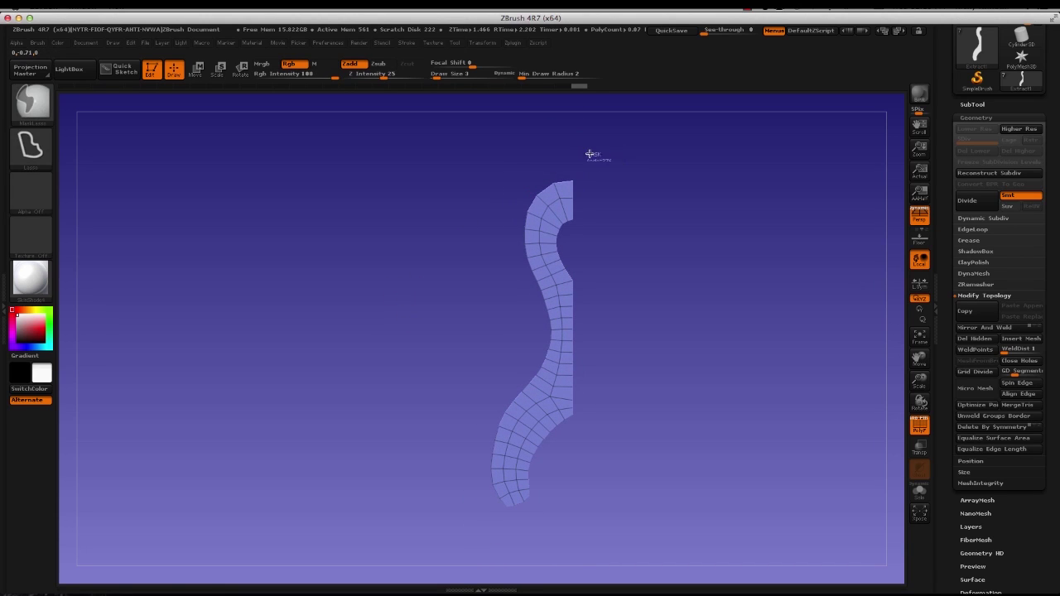
# - Lasso-mask the points along the half shape's entire outer edge, from the loop to the foot, and invert the mask
pyautogui.moveTo(542, 154)
pyautogui.keyDown('ctrl'); pyautogui.mouseDown()
pyautogui.moveTo(494, 209)
pyautogui.moveTo(533, 212)
pyautogui.mouseUp(); pyautogui.keyUp('ctrl')
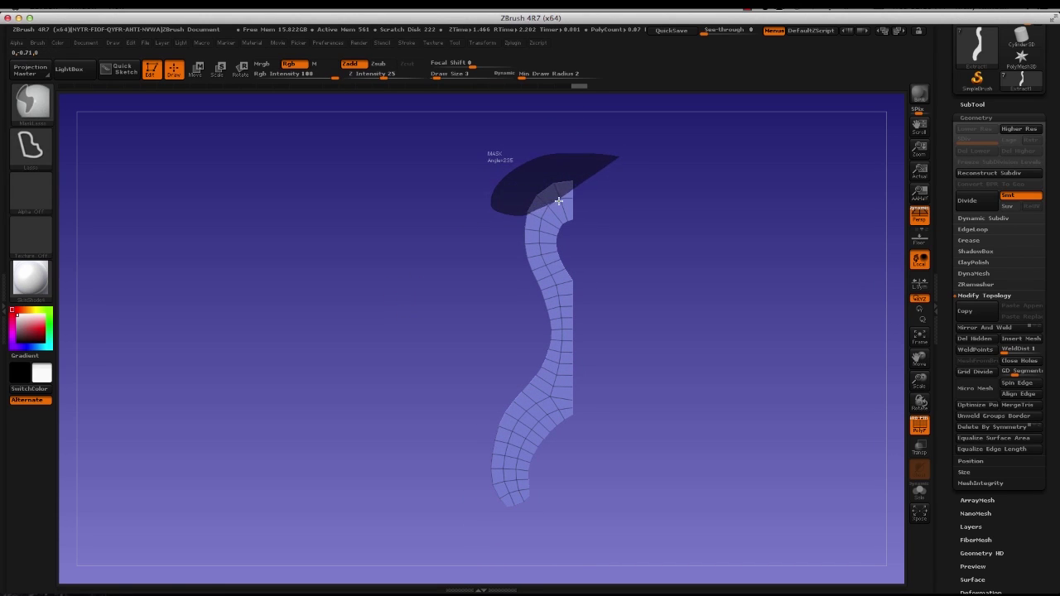
pyautogui.keyDown('ctrl'); pyautogui.moveTo(584, 189); pyautogui.dragTo(587, 187); pyautogui.keyUp('ctrl')
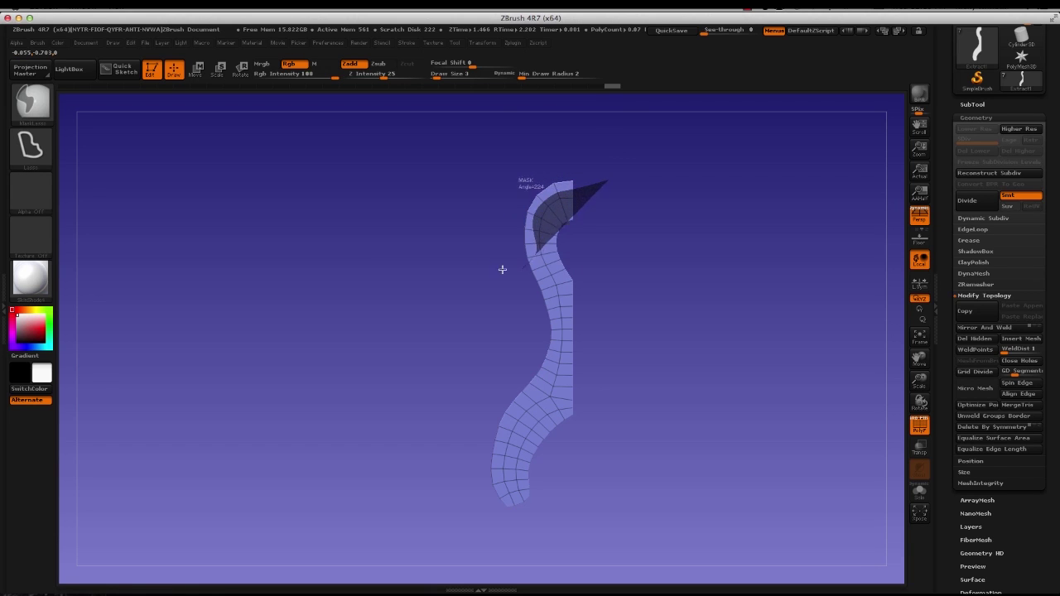
pyautogui.keyDown('ctrl'); pyautogui.moveTo(502, 269); pyautogui.dragTo(594, 124); pyautogui.keyUp('ctrl')
pyautogui.keyDown('ctrl'); pyautogui.moveTo(460, 266); pyautogui.dragTo(517, 238); pyautogui.keyUp('ctrl')
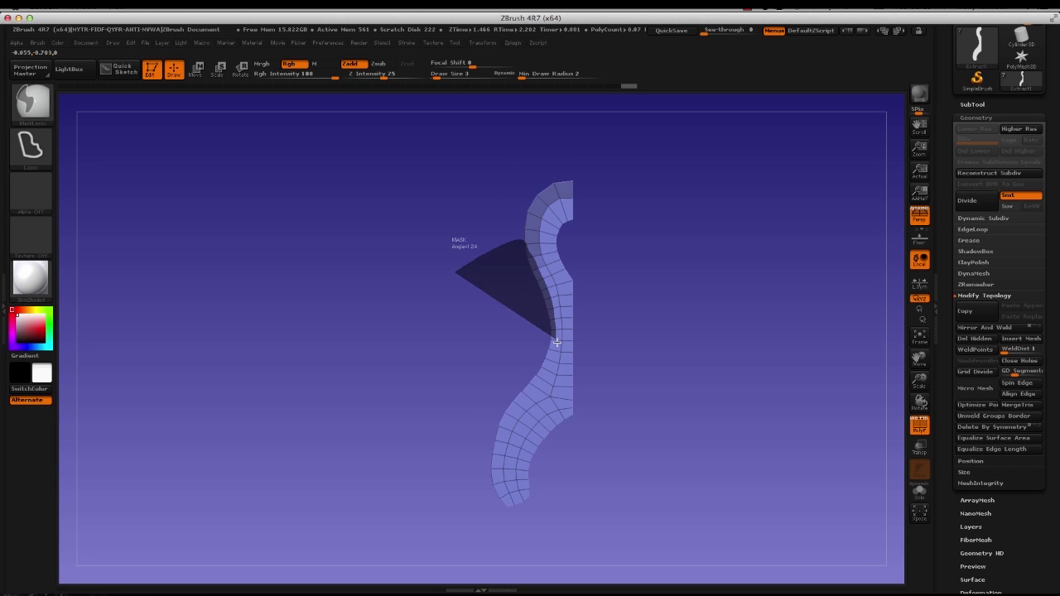
pyautogui.moveTo(557, 341)
pyautogui.keyDown('ctrl'); pyautogui.mouseDown()
pyautogui.moveTo(515, 411)
pyautogui.moveTo(457, 422)
pyautogui.mouseUp(); pyautogui.keyUp('ctrl')
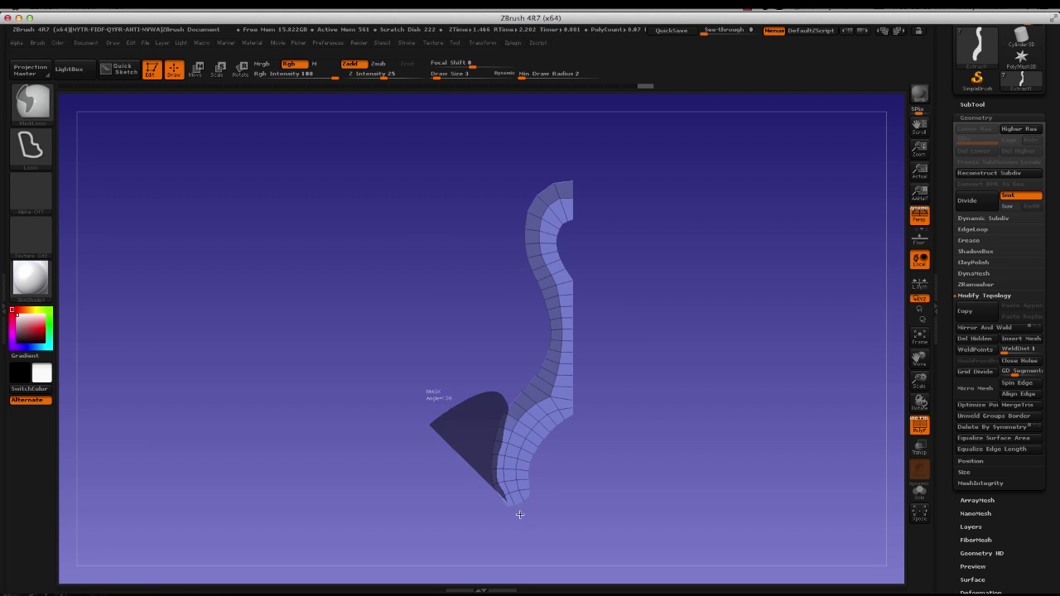
pyautogui.keyDown('ctrl'); pyautogui.moveTo(520, 514); pyautogui.dragTo(472, 553); pyautogui.keyUp('ctrl')
pyautogui.moveTo(411, 376)
pyautogui.keyDown('alt'); pyautogui.mouseDown()
pyautogui.moveTo(402, 428)
pyautogui.moveTo(513, 284)
pyautogui.mouseUp(); pyautogui.keyUp('alt')
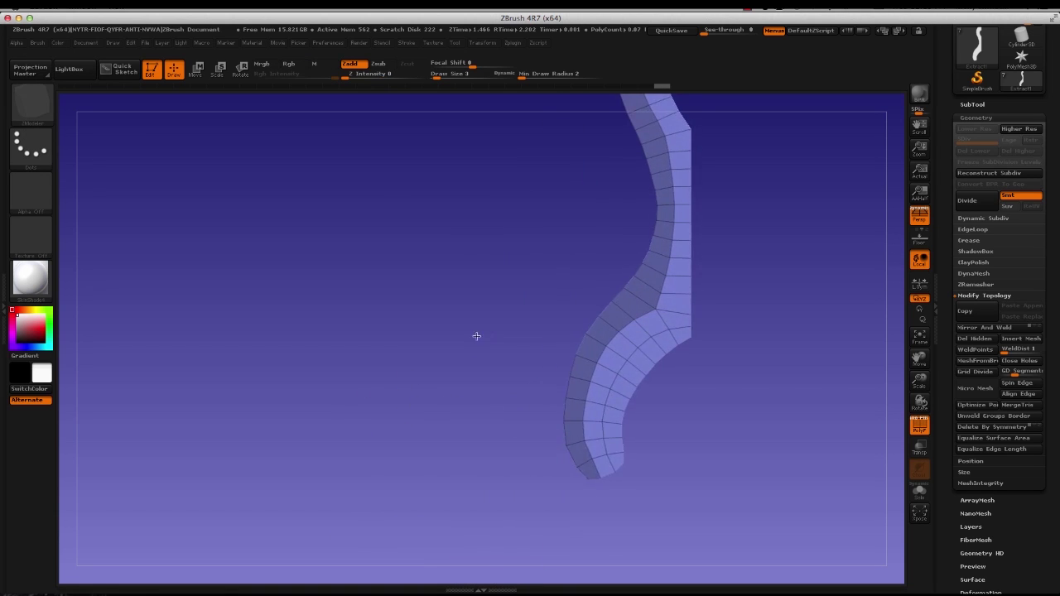
pyautogui.moveTo(477, 336)
pyautogui.keyDown('alt'); pyautogui.mouseDown()
pyautogui.moveTo(481, 322)
pyautogui.moveTo(442, 376)
pyautogui.moveTo(447, 454)
pyautogui.mouseUp(); pyautogui.keyUp('alt')
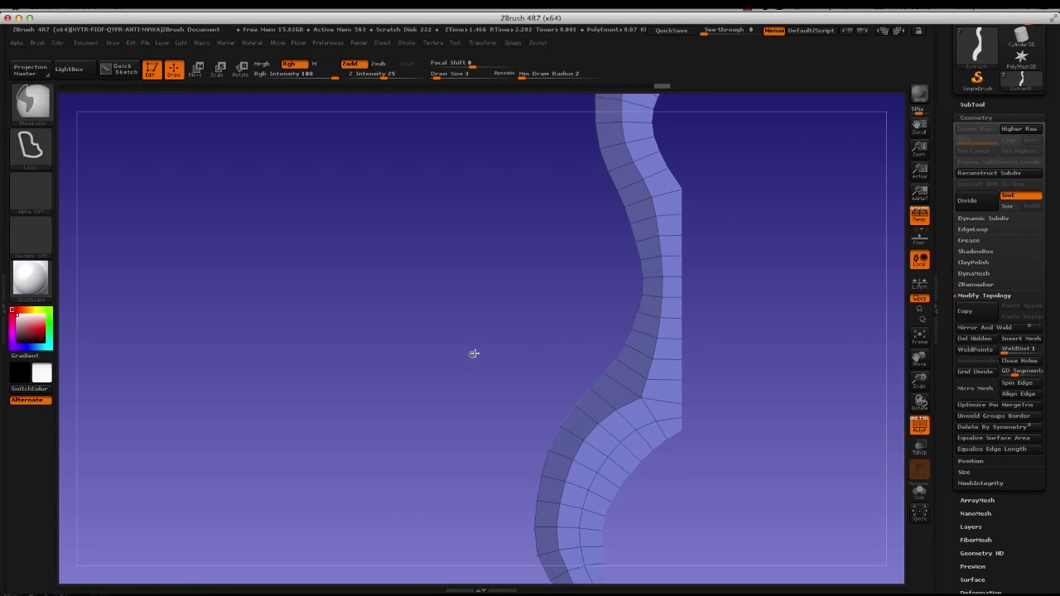
pyautogui.keyDown('ctrl'); pyautogui.click(466, 353); pyautogui.keyUp('ctrl')
# - Move the unmasked outer edge slightly in depth from a side view to bevel the outer strip, and clear the mask
pyautogui.moveTo(456, 366)
pyautogui.keyDown('alt'); pyautogui.mouseDown()
pyautogui.moveTo(460, 287)
pyautogui.moveTo(443, 349)
pyautogui.moveTo(419, 331)
pyautogui.moveTo(492, 339)
pyautogui.moveTo(428, 334)
pyautogui.moveTo(492, 297)
pyautogui.mouseUp(); pyautogui.keyUp('alt')
pyautogui.press('w')
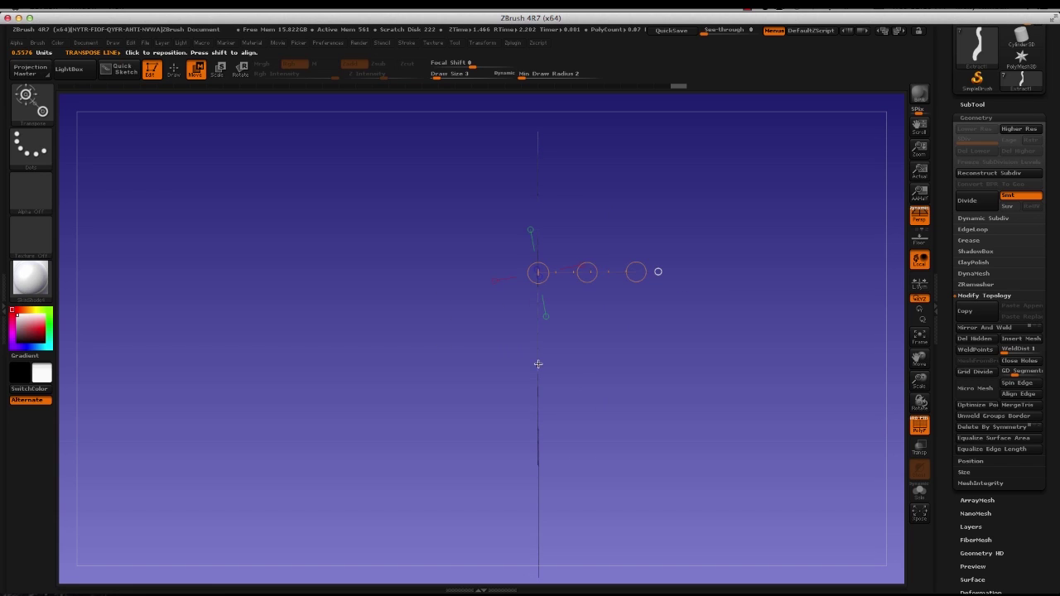
pyautogui.moveTo(539, 363); pyautogui.dragTo(655, 363)
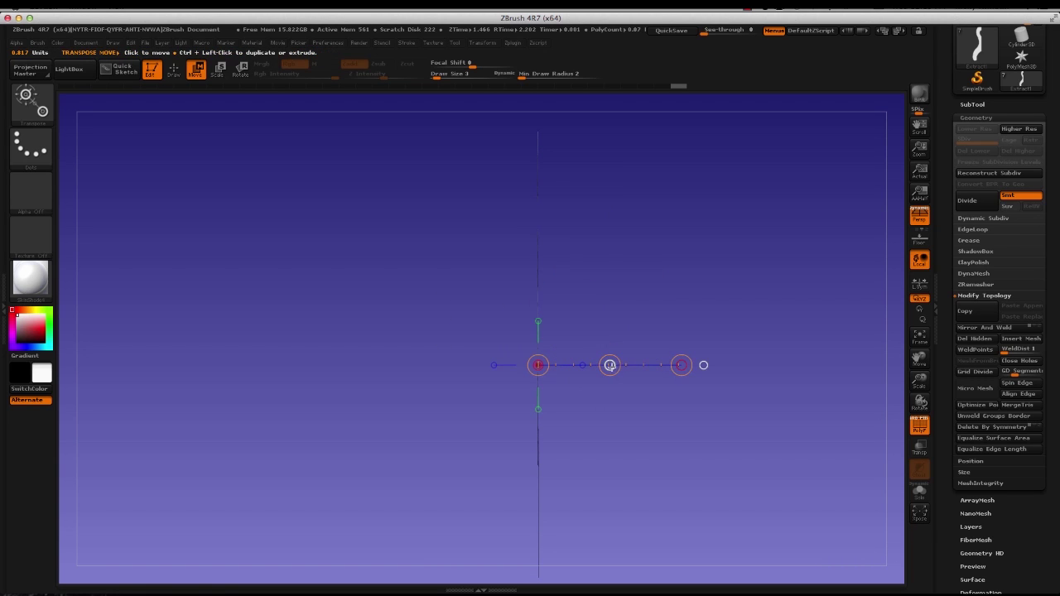
pyautogui.moveTo(610, 364); pyautogui.dragTo(595, 368)
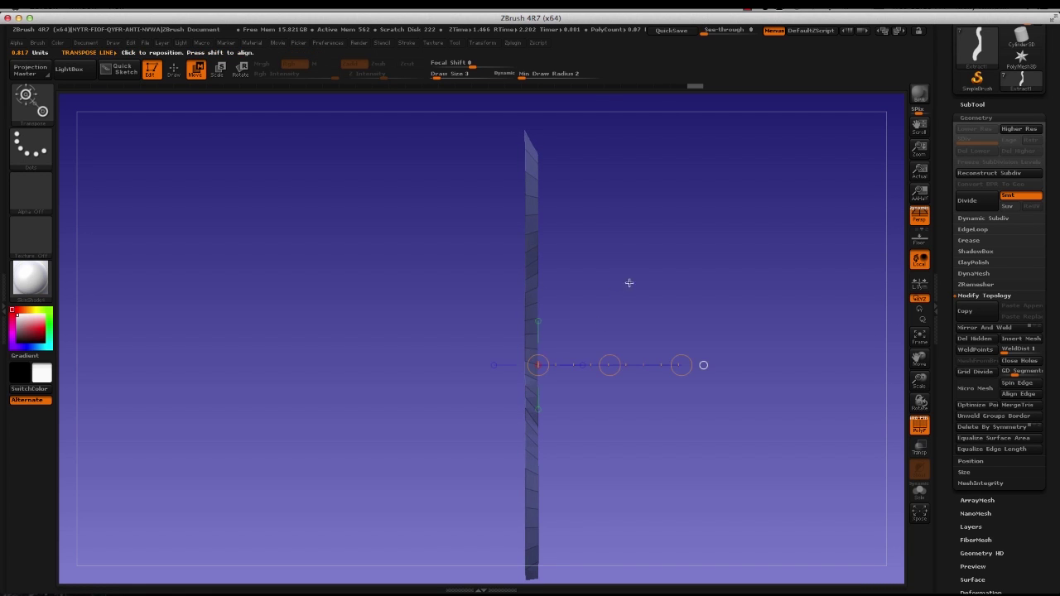
pyautogui.moveTo(627, 281); pyautogui.dragTo(698, 193)
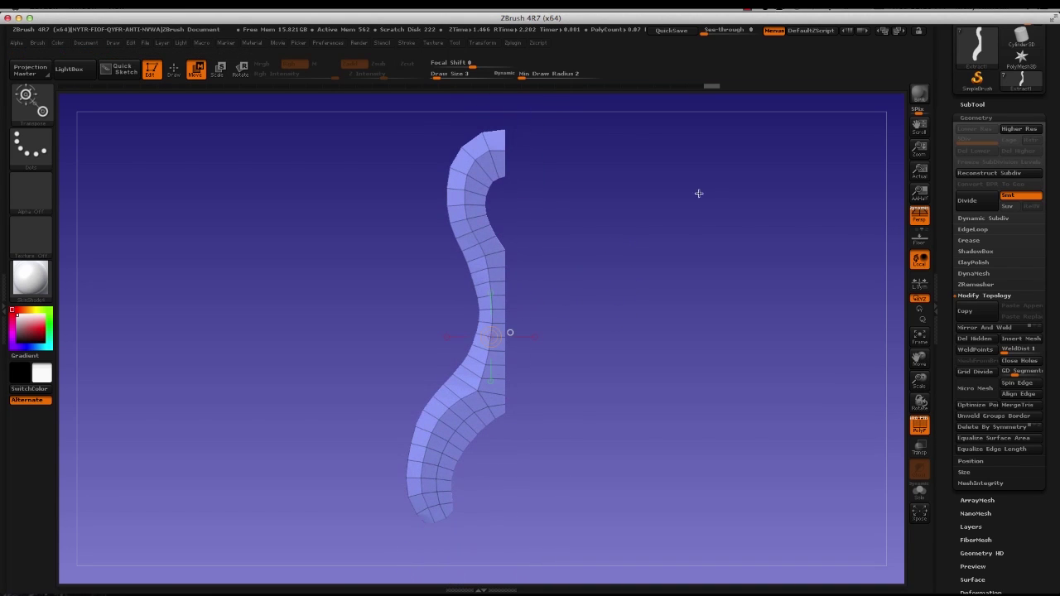
pyautogui.press('q')
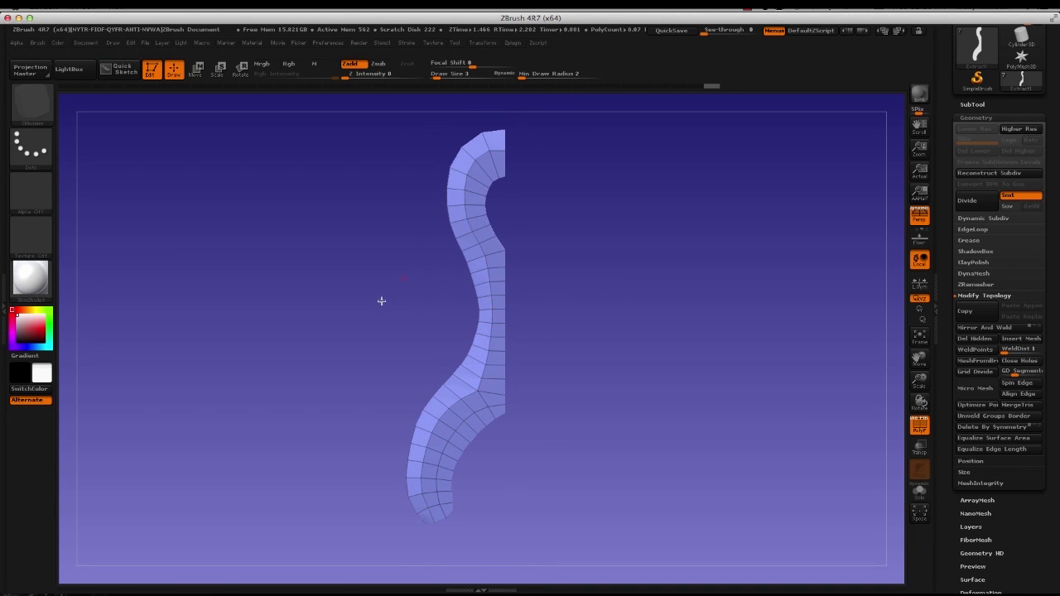
# - Mask the middle point on the centre line at the top of the loop and invert the mask
pyautogui.keyDown('alt'); pyautogui.moveTo(604, 299); pyautogui.dragTo(658, 402); pyautogui.keyUp('alt')
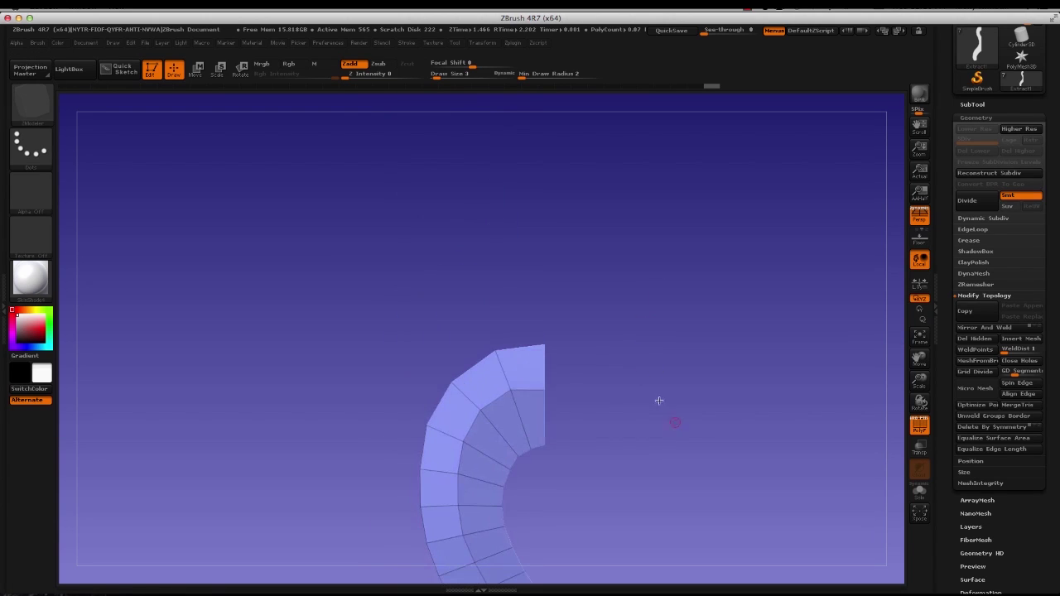
pyautogui.press('ctrl')
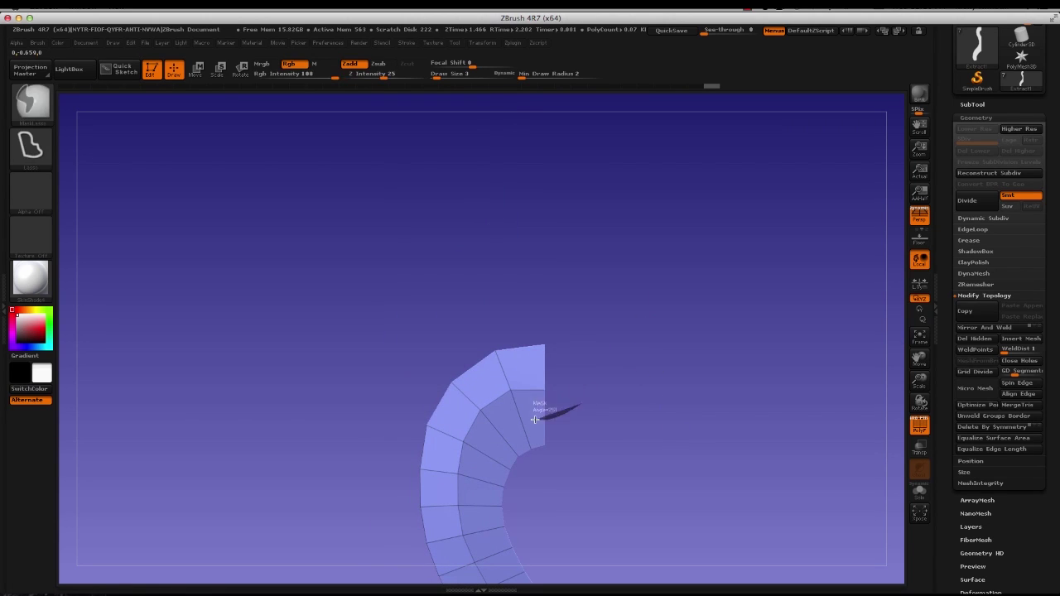
pyautogui.keyDown('ctrl'); pyautogui.moveTo(532, 381); pyautogui.dragTo(572, 361); pyautogui.keyUp('ctrl')
pyautogui.keyDown('ctrl'); pyautogui.click(613, 370); pyautogui.keyUp('ctrl')
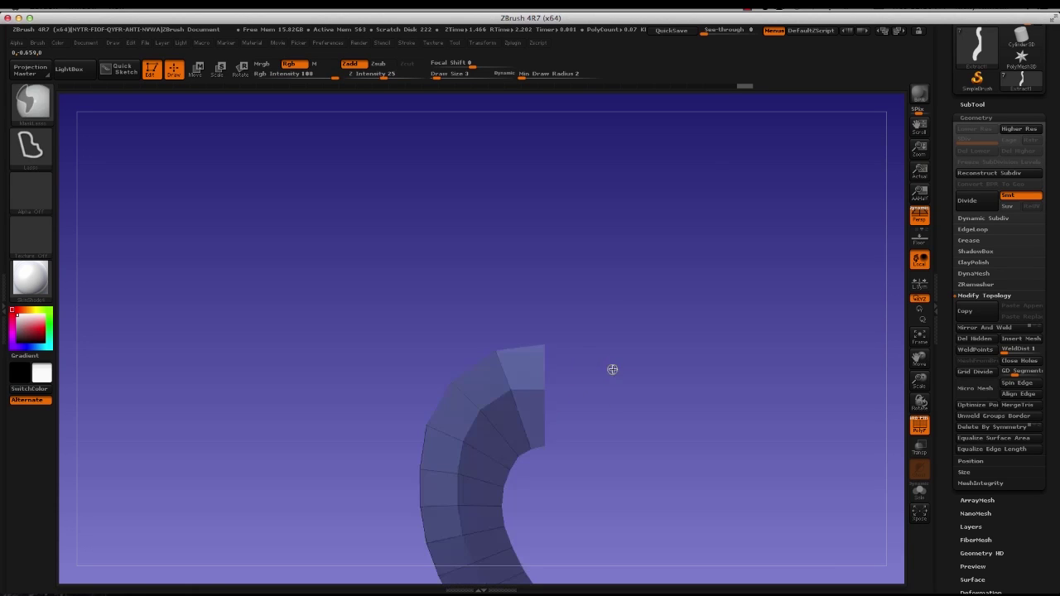
# - Move the unmasked centre-line point slightly upwards to even out the loop's two strips, and clear the mask
pyautogui.press('w')
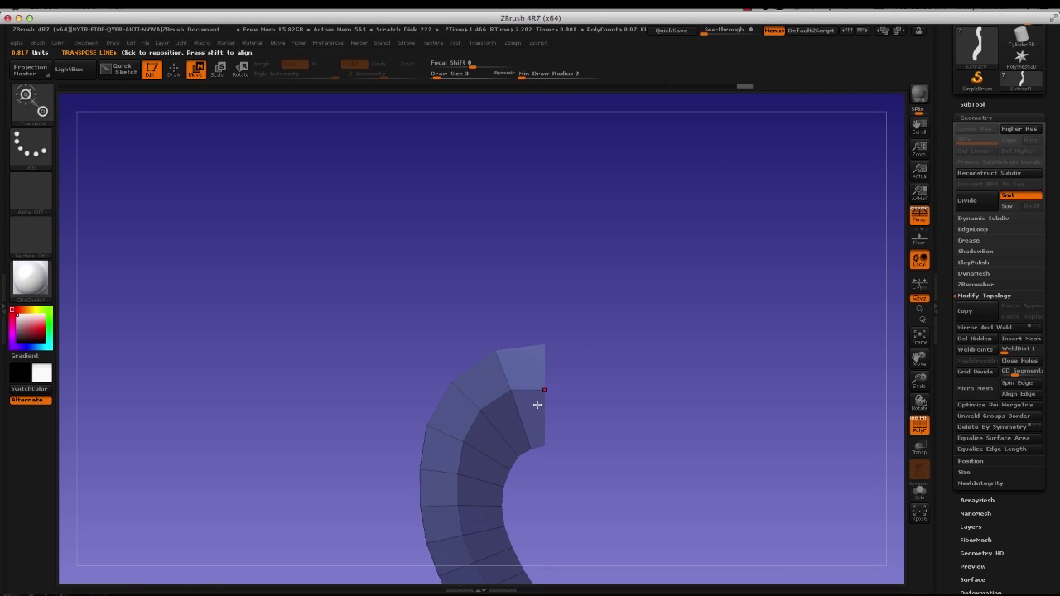
pyautogui.moveTo(543, 277); pyautogui.dragTo(538, 273)
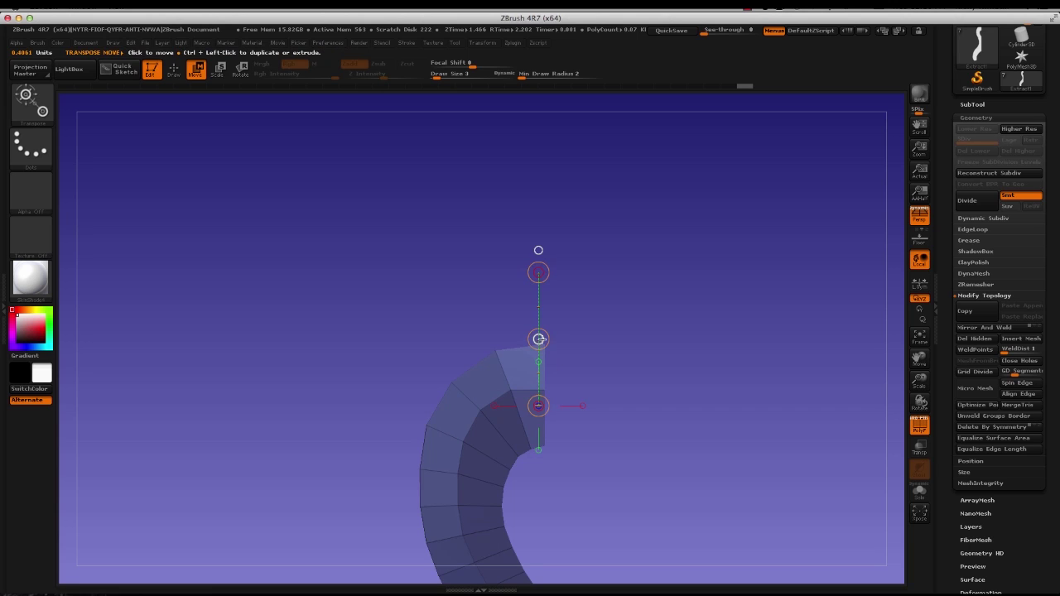
pyautogui.moveTo(538, 339); pyautogui.dragTo(540, 334)
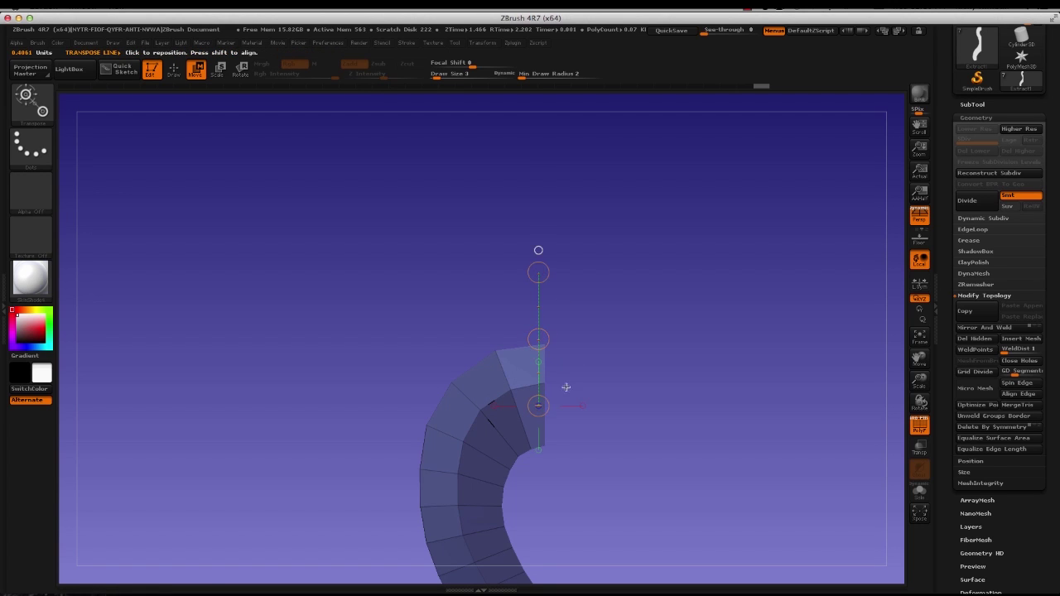
pyautogui.moveTo(611, 467); pyautogui.dragTo(596, 398)
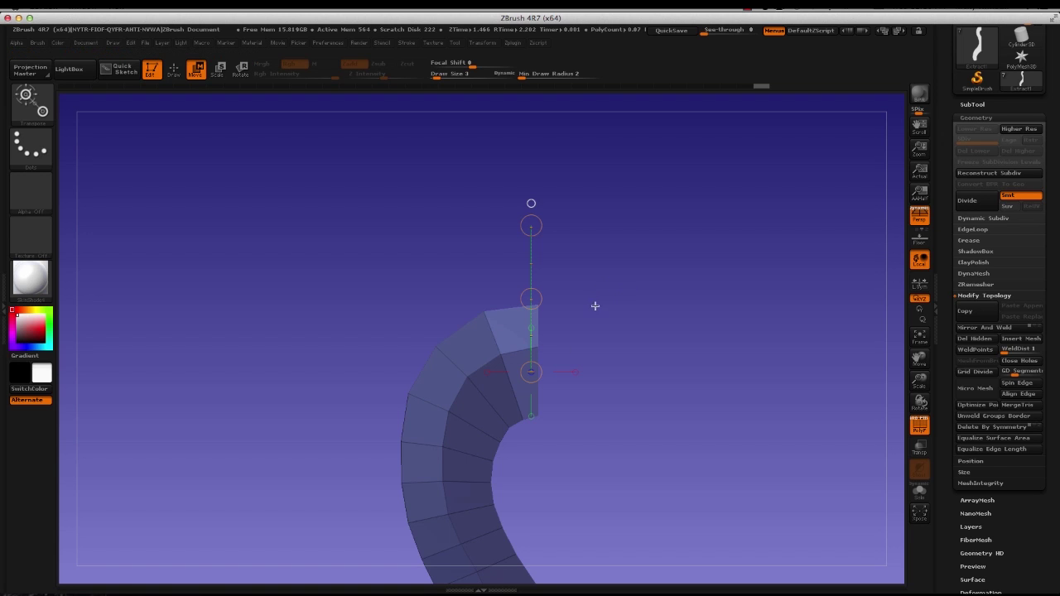
pyautogui.moveTo(620, 311)
pyautogui.mouseDown()
pyautogui.moveTo(620, 332)
pyautogui.moveTo(638, 289)
pyautogui.mouseUp()
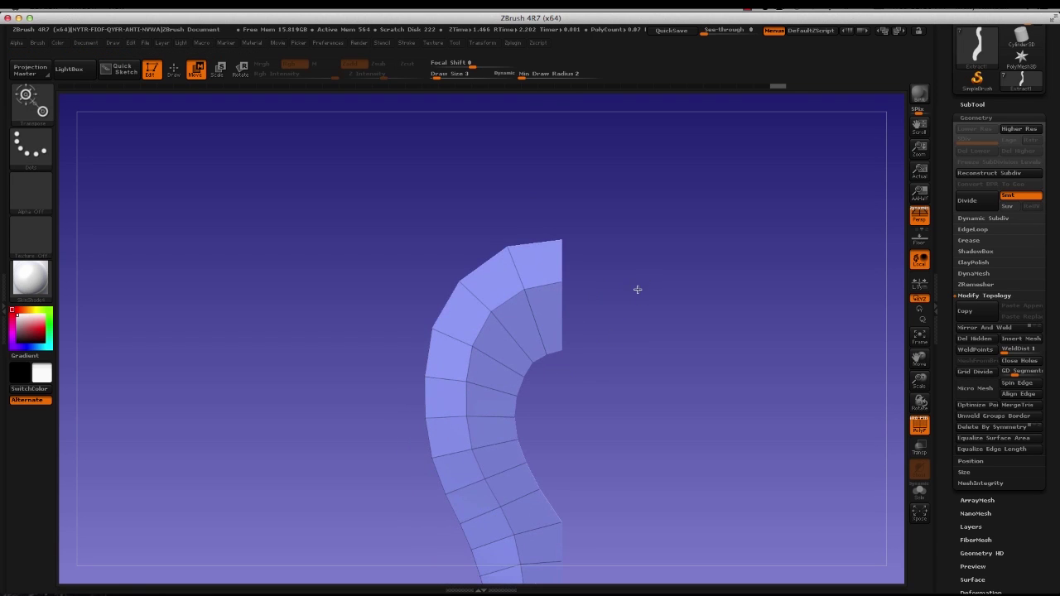
pyautogui.keyDown('alt'); pyautogui.moveTo(630, 351); pyautogui.dragTo(613, 307); pyautogui.keyUp('alt')
pyautogui.keyDown('alt'); pyautogui.moveTo(648, 406); pyautogui.dragTo(557, 303); pyautogui.keyUp('alt')
pyautogui.keyDown('alt'); pyautogui.moveTo(426, 374); pyautogui.dragTo(459, 333); pyautogui.keyUp('alt')
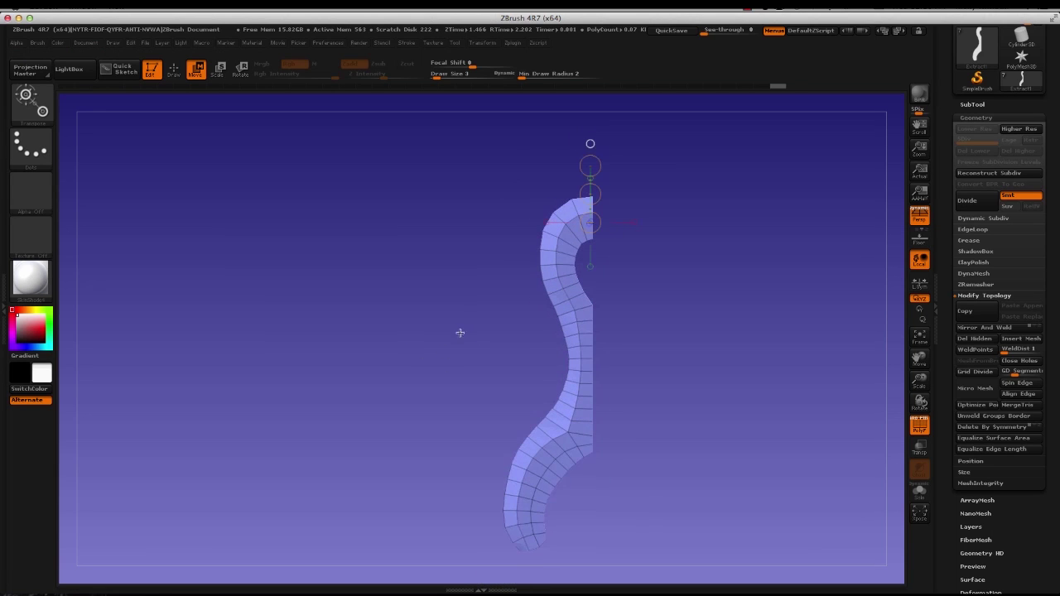
pyautogui.press('q')
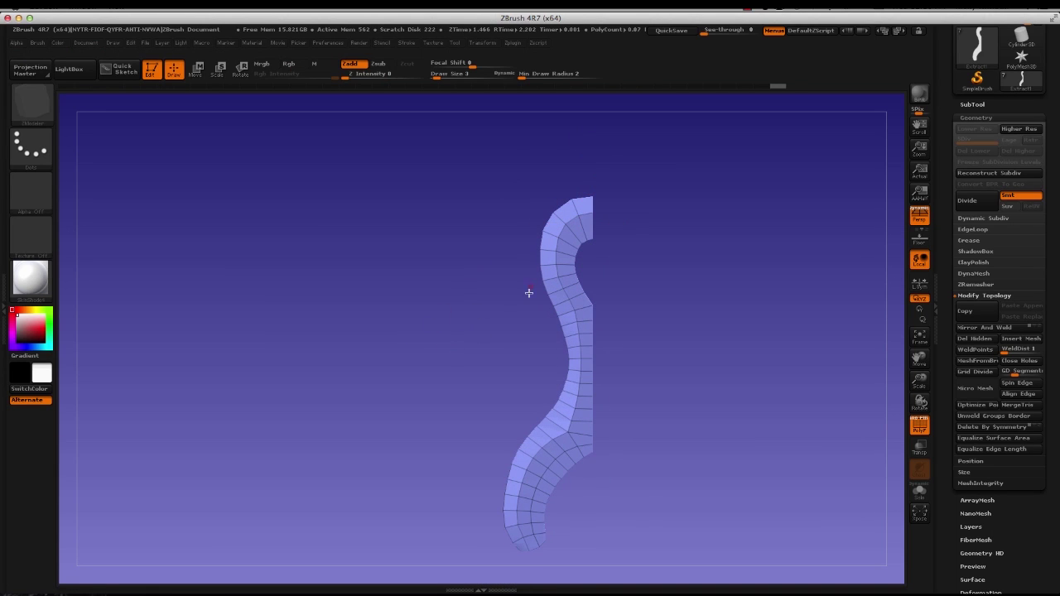
# - Lasso-mask the points along the inner edge, down the centre line and around the foot's inner curve, and invert the mask
pyautogui.moveTo(434, 312); pyautogui.dragTo(543, 296)
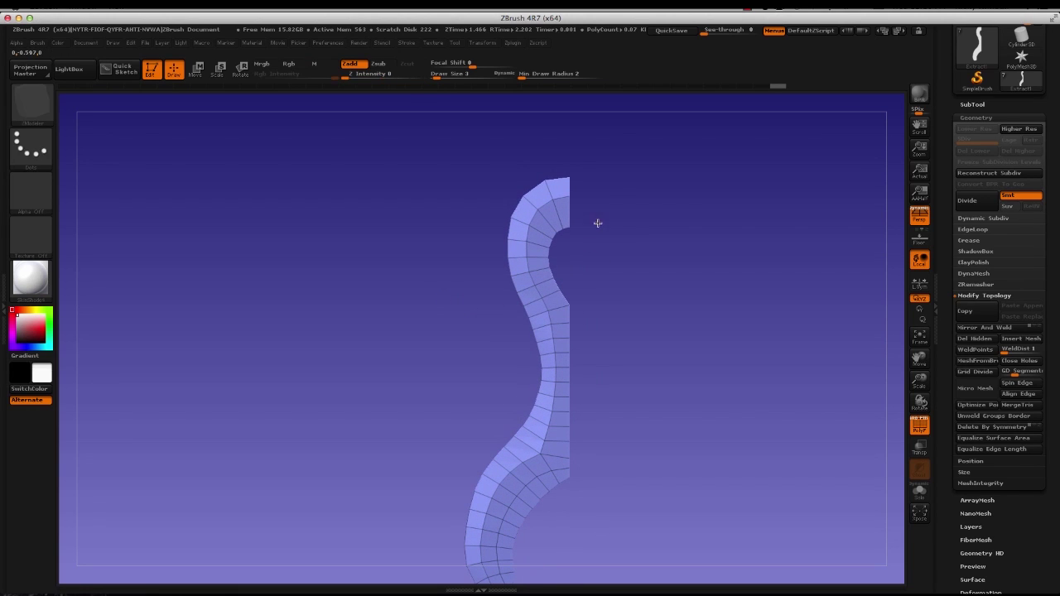
pyautogui.press('ctrl')
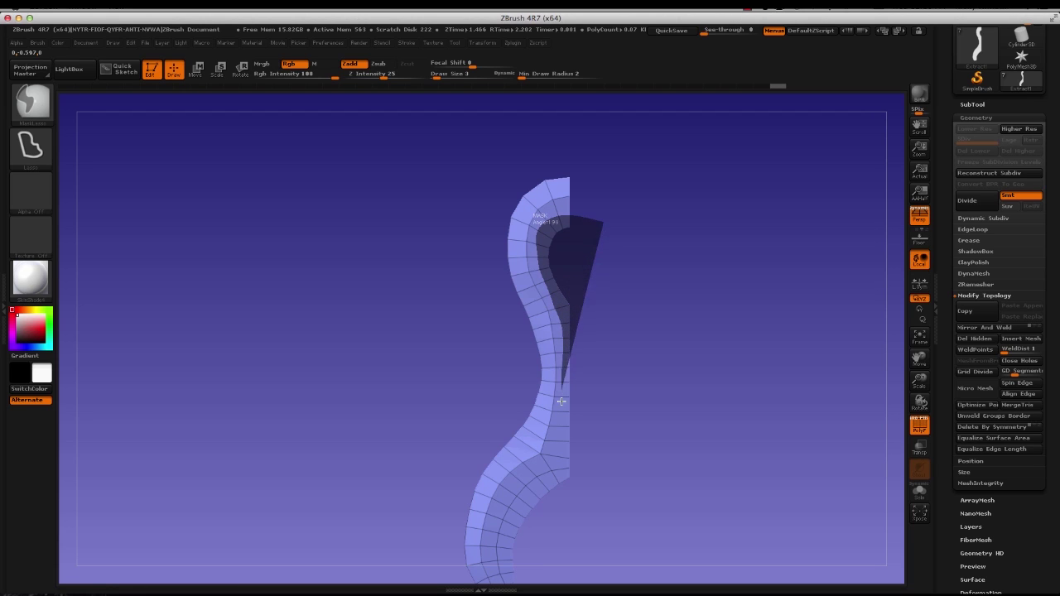
pyautogui.moveTo(563, 469)
pyautogui.keyDown('ctrl'); pyautogui.mouseDown()
pyautogui.moveTo(602, 497)
pyautogui.moveTo(646, 364)
pyautogui.mouseUp(); pyautogui.keyUp('ctrl')
pyautogui.keyDown('alt'); pyautogui.moveTo(600, 501); pyautogui.dragTo(696, 343); pyautogui.keyUp('alt')
pyautogui.press('ctrl')
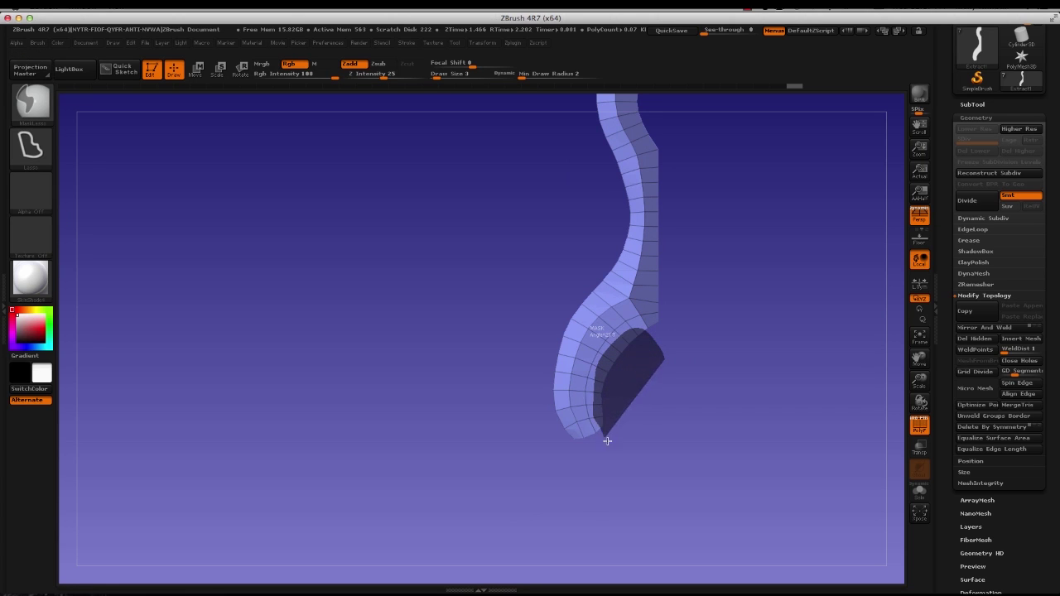
pyautogui.keyDown('ctrl'); pyautogui.moveTo(607, 440); pyautogui.dragTo(647, 454); pyautogui.keyUp('ctrl')
pyautogui.moveTo(684, 369)
pyautogui.keyDown('alt'); pyautogui.mouseDown()
pyautogui.moveTo(667, 406)
pyautogui.moveTo(619, 411)
pyautogui.mouseUp(); pyautogui.keyUp('alt')
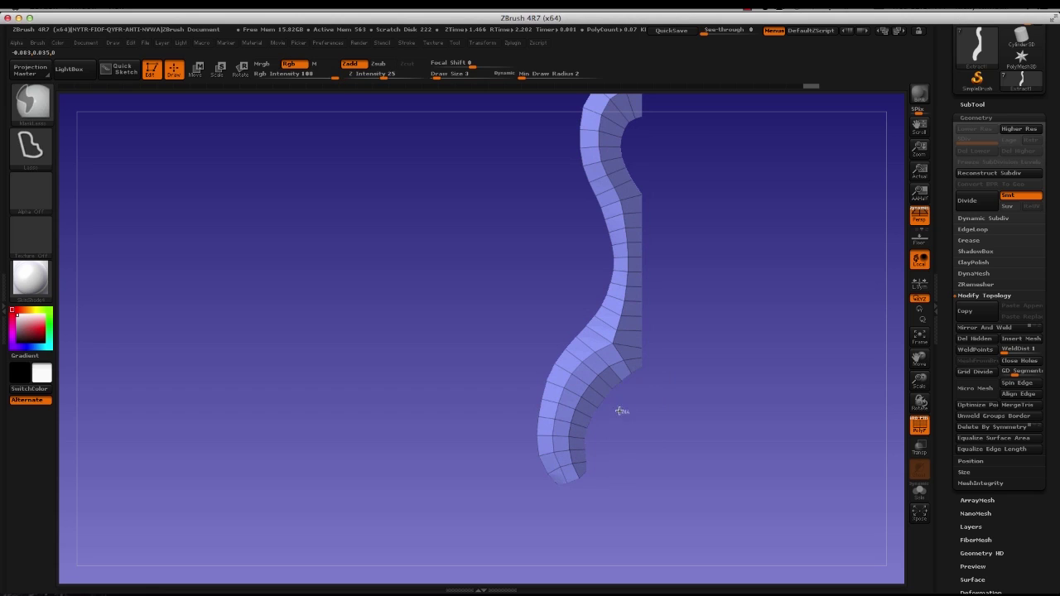
pyautogui.moveTo(620, 373)
pyautogui.keyDown('ctrl'); pyautogui.mouseDown()
pyautogui.moveTo(686, 390)
pyautogui.moveTo(634, 385)
pyautogui.moveTo(614, 342)
pyautogui.moveTo(501, 338)
pyautogui.mouseUp(); pyautogui.keyUp('ctrl')
pyautogui.keyDown('ctrl'); pyautogui.click(661, 392); pyautogui.keyUp('ctrl')
# - Move the unmasked inner edge in depth to the same side as the outer edge, forming a ridge, and clear the mask
pyautogui.press('w')
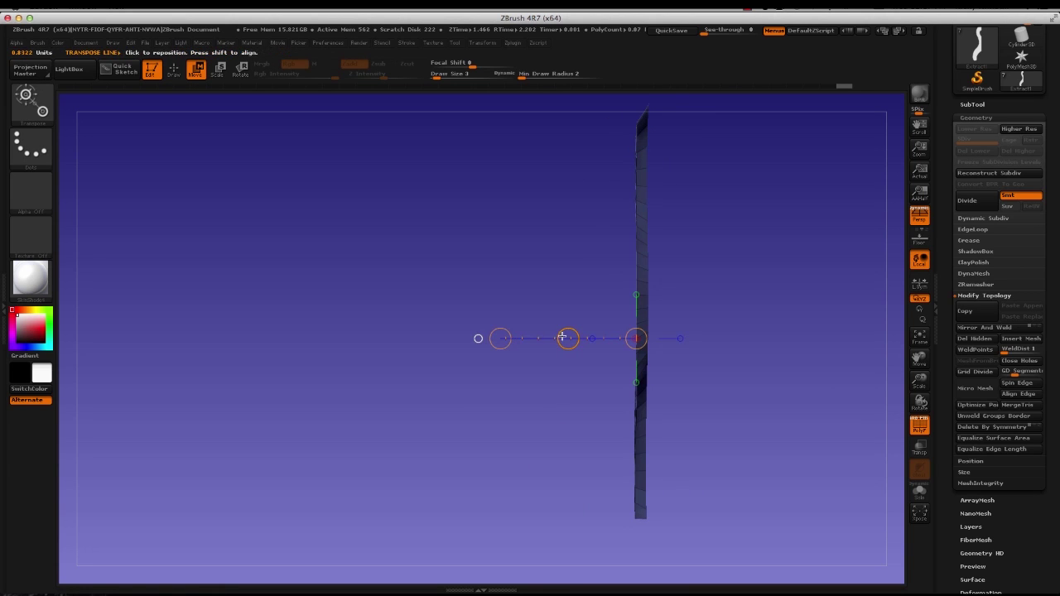
pyautogui.press('q')
pyautogui.moveTo(568, 338)
pyautogui.mouseDown()
pyautogui.moveTo(554, 291)
pyautogui.moveTo(557, 332)
pyautogui.moveTo(478, 291)
pyautogui.moveTo(497, 287)
pyautogui.moveTo(519, 320)
pyautogui.moveTo(482, 310)
pyautogui.moveTo(492, 290)
pyautogui.moveTo(483, 277)
pyautogui.moveTo(478, 289)
pyautogui.moveTo(495, 292)
pyautogui.moveTo(472, 289)
pyautogui.mouseUp()
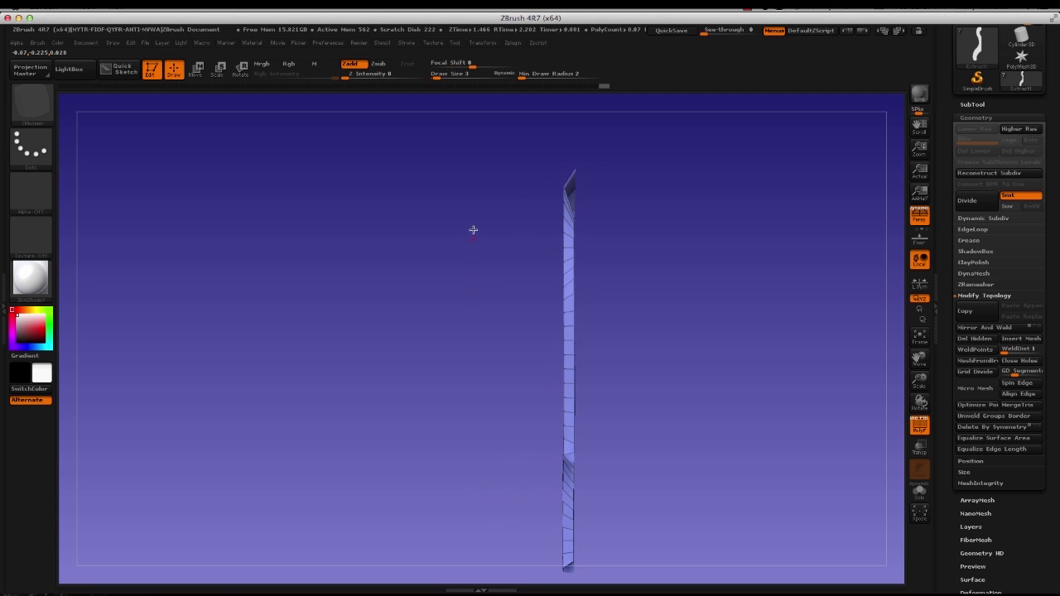
pyautogui.moveTo(393, 193); pyautogui.dragTo(610, 204)
pyautogui.press('shift')
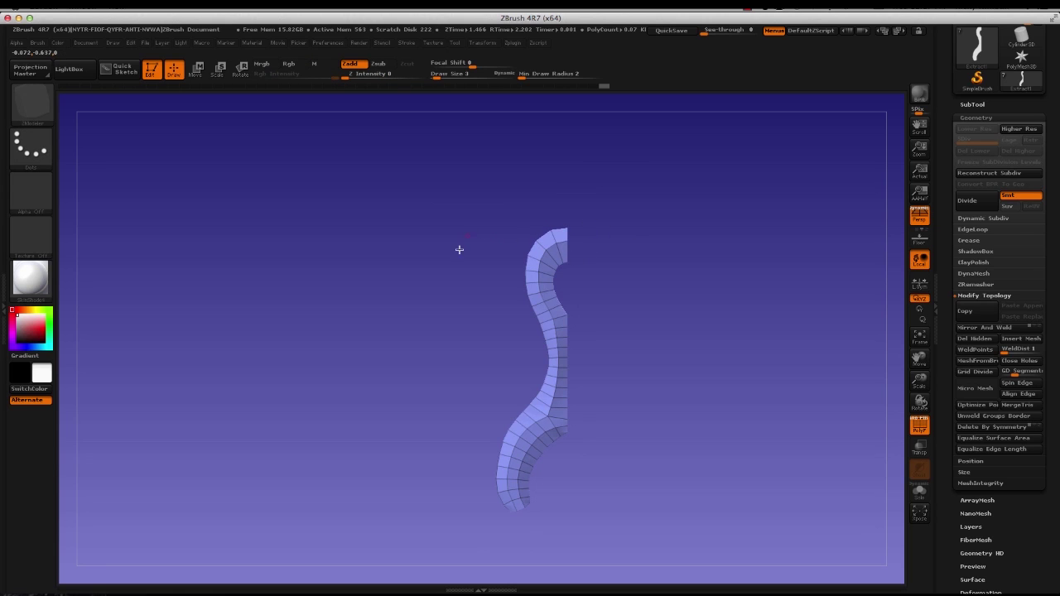
# - Clip both sides of the half shape flat in depth with the ClipCurve brush, working from a side view
pyautogui.moveTo(454, 281)
pyautogui.mouseDown()
pyautogui.moveTo(477, 306)
pyautogui.moveTo(388, 253)
pyautogui.moveTo(443, 286)
pyautogui.moveTo(433, 279)
pyautogui.moveTo(451, 347)
pyautogui.moveTo(428, 345)
pyautogui.mouseUp()
pyautogui.hotkey('ctrl', 'shift')
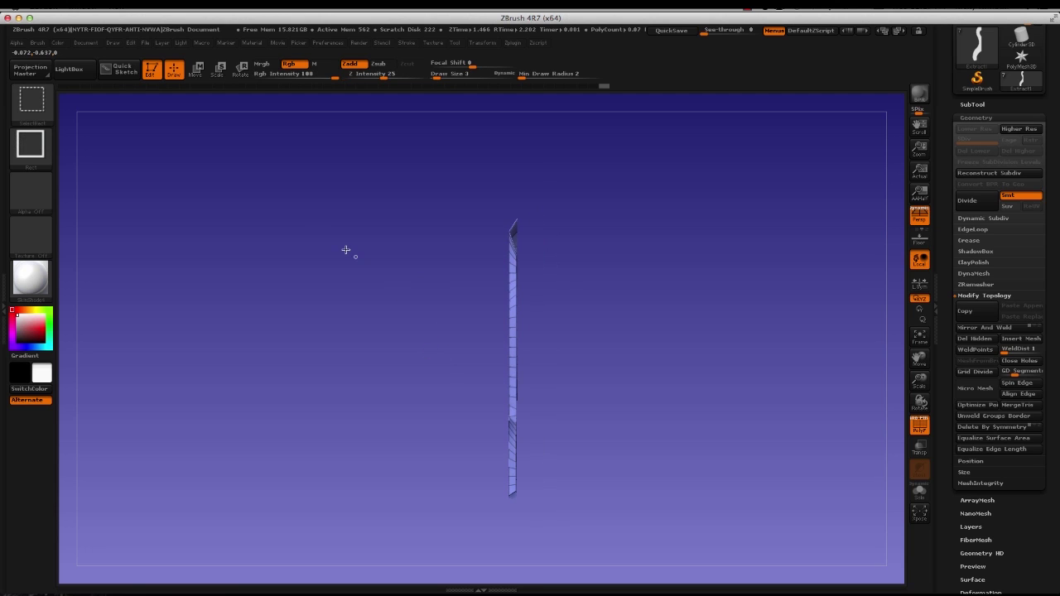
pyautogui.click(48, 107)
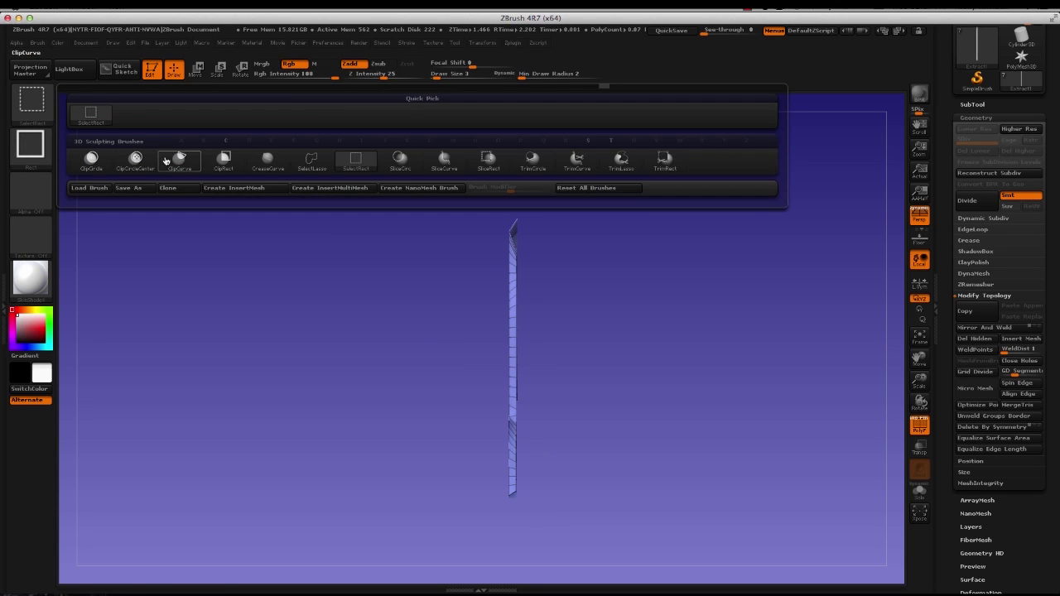
pyautogui.keyDown('ctrl'); pyautogui.keyDown('shift'); pyautogui.click(181, 164); pyautogui.keyUp('shift'); pyautogui.keyUp('ctrl')
pyautogui.keyDown('alt'); pyautogui.moveTo(441, 359); pyautogui.dragTo(403, 314); pyautogui.keyUp('alt')
pyautogui.hotkey('ctrl', 'shift')
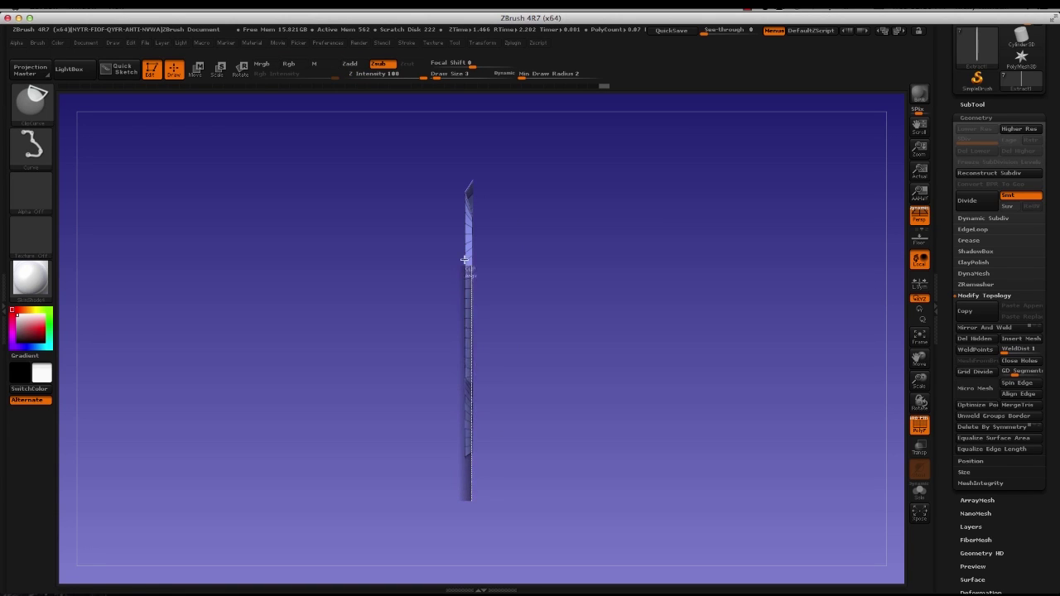
pyautogui.keyDown('ctrl'); pyautogui.keyDown('shift'); pyautogui.moveTo(464, 260); pyautogui.dragTo(470, 191); pyautogui.keyUp('shift'); pyautogui.keyUp('ctrl')
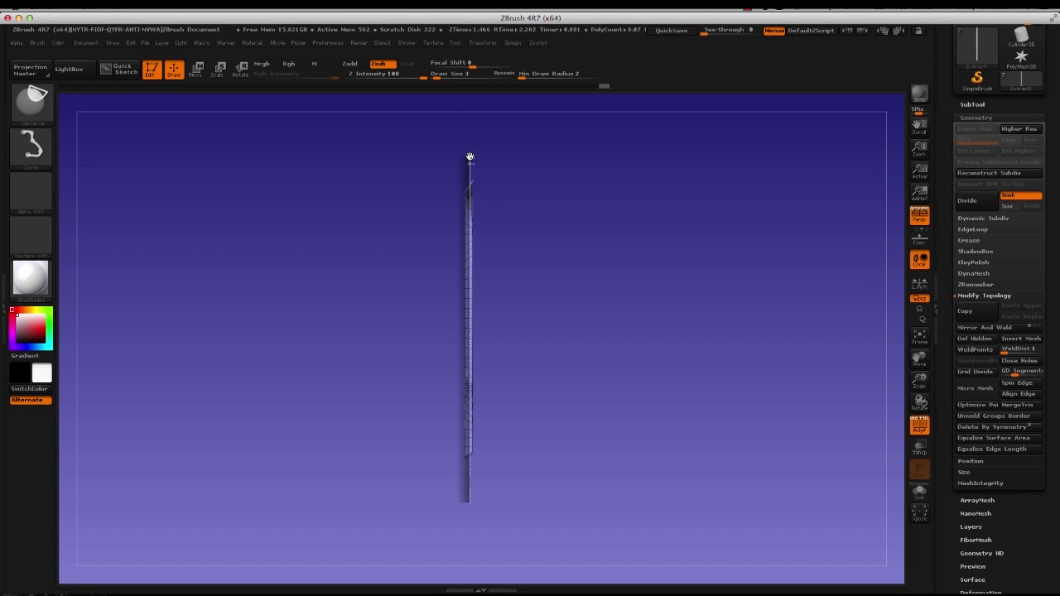
pyautogui.moveTo(470, 157)
pyautogui.keyDown('ctrl'); pyautogui.keyDown('shift'); pyautogui.mouseDown()
pyautogui.moveTo(450, 183)
pyautogui.moveTo(416, 169)
pyautogui.moveTo(430, 190)
pyautogui.moveTo(447, 348)
pyautogui.mouseUp(); pyautogui.keyUp('shift'); pyautogui.keyUp('ctrl')
pyautogui.moveTo(416, 242)
pyautogui.keyDown('alt'); pyautogui.mouseDown()
pyautogui.moveTo(430, 320)
pyautogui.moveTo(404, 224)
pyautogui.mouseUp(); pyautogui.keyUp('alt')
pyautogui.keyDown('ctrl'); pyautogui.keyDown('shift'); pyautogui.moveTo(477, 166); pyautogui.dragTo(478, 179); pyautogui.keyUp('shift'); pyautogui.keyUp('ctrl')
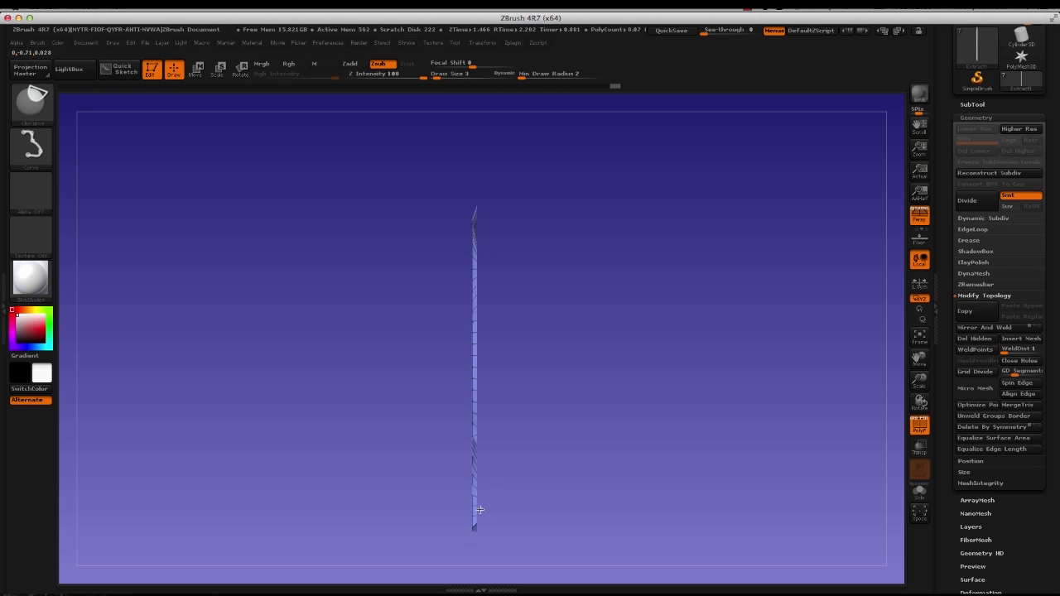
# - Move the clipped half shape slightly in depth off the centre plane, and Mirror And Weld it across Z
pyautogui.moveTo(386, 346)
pyautogui.mouseDown()
pyautogui.moveTo(515, 371)
pyautogui.moveTo(346, 327)
pyautogui.moveTo(436, 341)
pyautogui.moveTo(369, 328)
pyautogui.mouseUp()
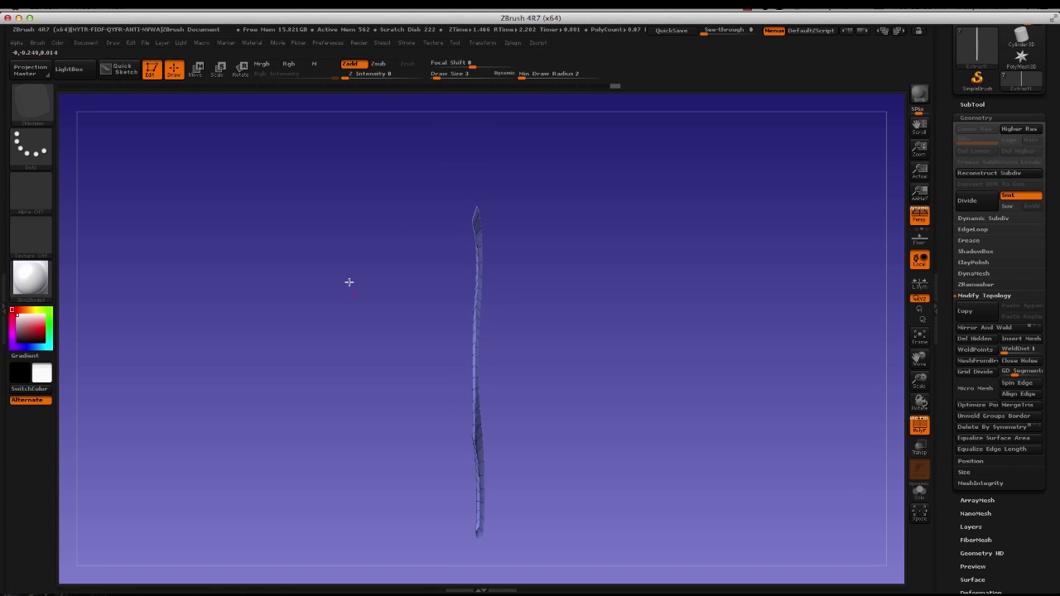
pyautogui.moveTo(349, 282); pyautogui.dragTo(507, 341)
pyautogui.press('w')
pyautogui.moveTo(506, 341); pyautogui.dragTo(489, 320)
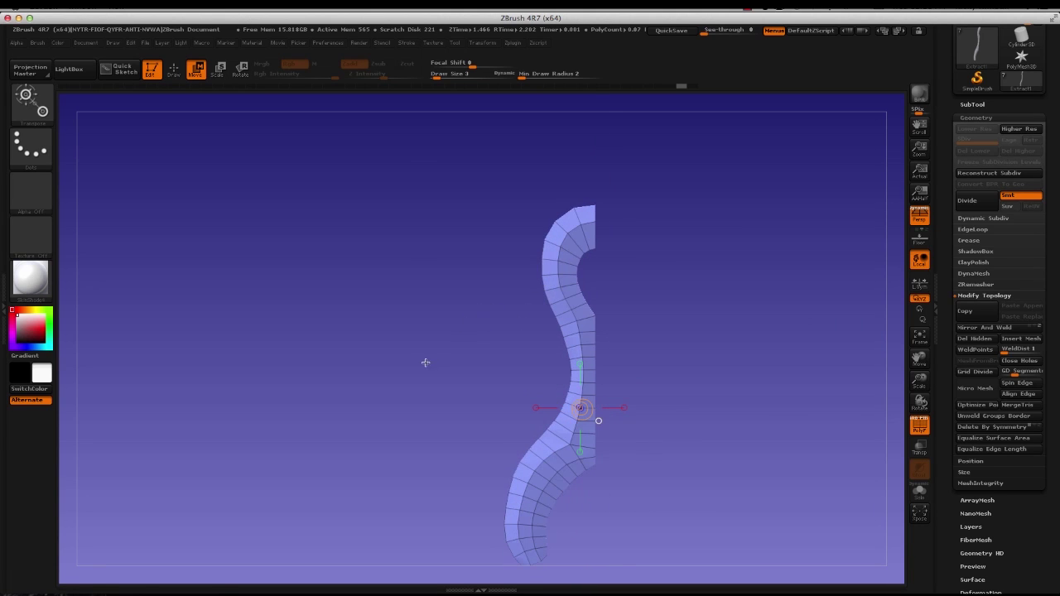
pyautogui.moveTo(418, 361)
pyautogui.mouseDown()
pyautogui.moveTo(455, 372)
pyautogui.moveTo(494, 331)
pyautogui.moveTo(478, 324)
pyautogui.moveTo(507, 333)
pyautogui.moveTo(484, 321)
pyautogui.mouseUp()
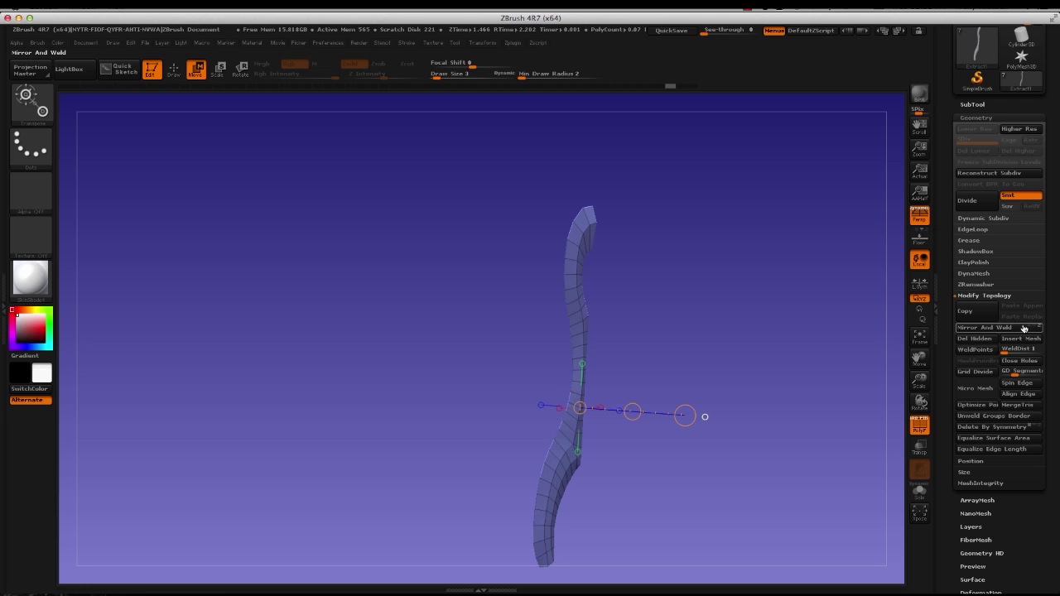
pyautogui.moveTo(742, 340); pyautogui.dragTo(678, 338)
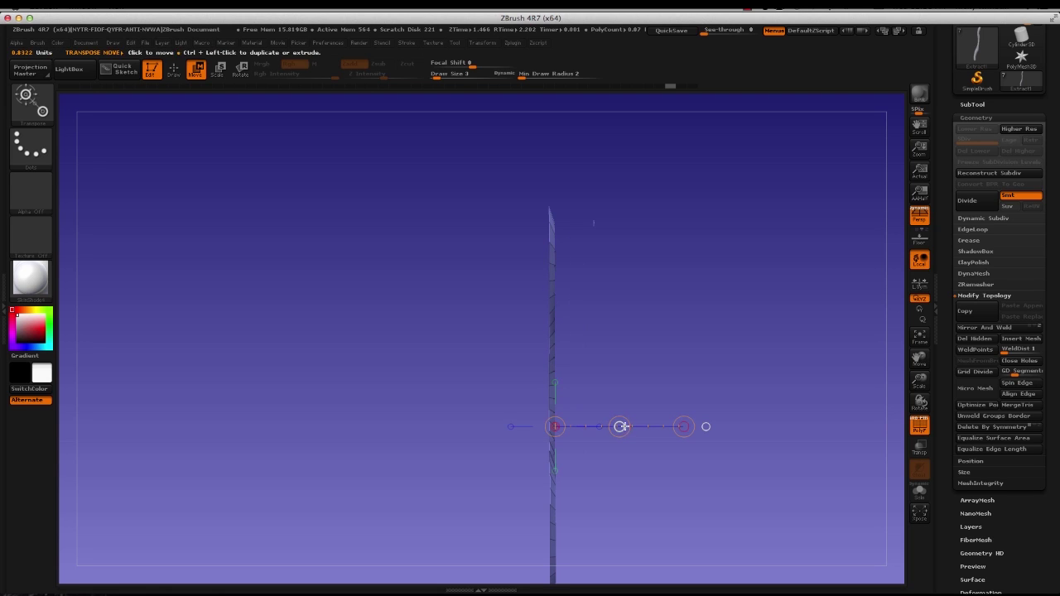
pyautogui.moveTo(619, 426)
pyautogui.mouseDown()
pyautogui.moveTo(630, 420)
pyautogui.moveTo(620, 426)
pyautogui.mouseUp()
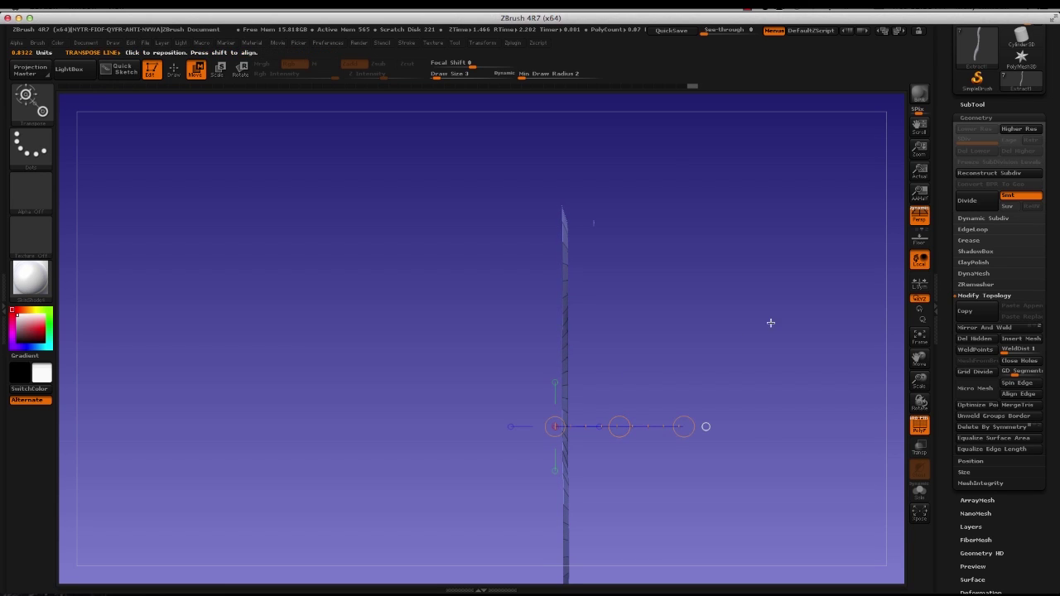
pyautogui.click(964, 331)
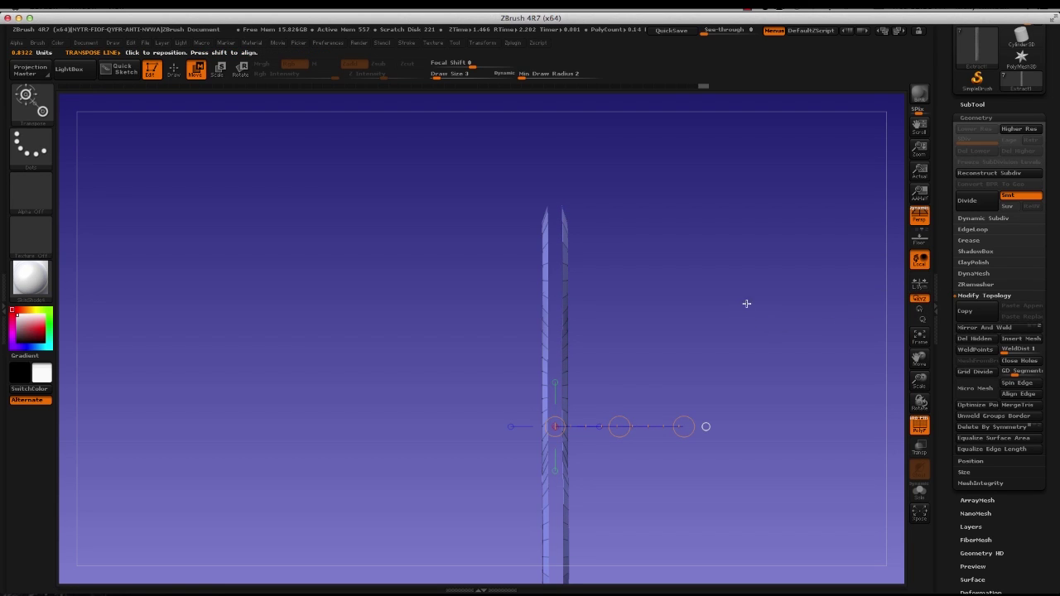
# - Bridge the open border edges between the front and back shells to close the shape's side walls
pyautogui.moveTo(746, 303)
pyautogui.mouseDown()
pyautogui.moveTo(639, 315)
pyautogui.moveTo(688, 322)
pyautogui.moveTo(689, 292)
pyautogui.moveTo(689, 367)
pyautogui.moveTo(701, 324)
pyautogui.moveTo(684, 362)
pyautogui.moveTo(671, 328)
pyautogui.moveTo(701, 384)
pyautogui.moveTo(684, 319)
pyautogui.moveTo(731, 378)
pyautogui.moveTo(684, 306)
pyautogui.moveTo(528, 355)
pyautogui.moveTo(518, 346)
pyautogui.moveTo(536, 302)
pyautogui.mouseUp()
pyautogui.press('q')
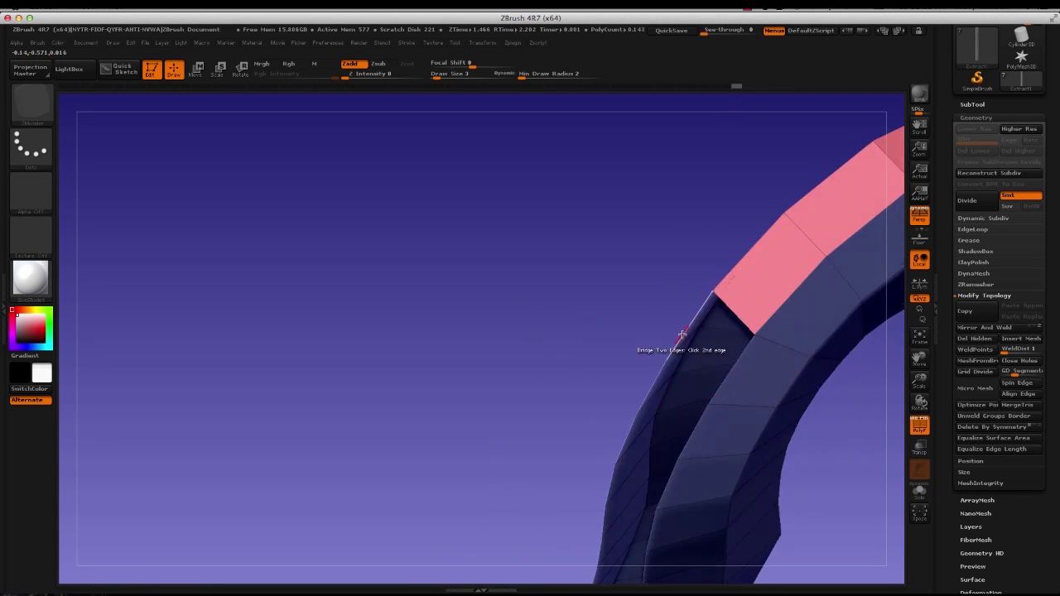
pyautogui.moveTo(687, 332); pyautogui.dragTo(539, 355)
# - Switch off the Z axis and Mirror And Weld the half across its vertical centre line into the full symmetrical shape
pyautogui.click(1038, 328)
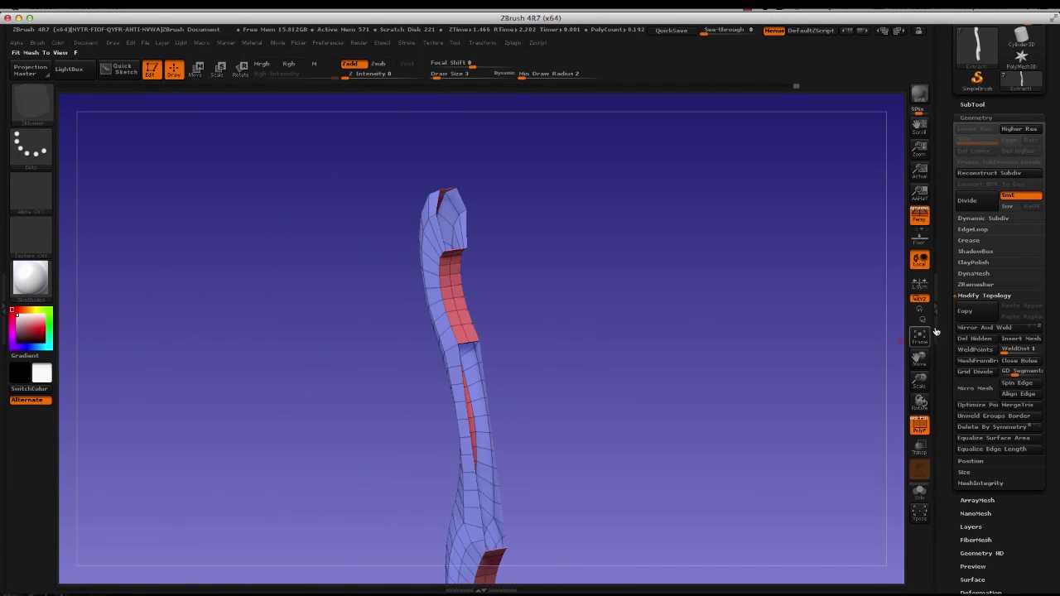
pyautogui.click(1038, 328)
pyautogui.moveTo(324, 284)
pyautogui.keyDown('alt'); pyautogui.mouseDown()
pyautogui.moveTo(332, 225)
pyautogui.moveTo(345, 302)
pyautogui.moveTo(383, 315)
pyautogui.mouseUp(); pyautogui.keyUp('alt')
pyautogui.keyDown('alt'); pyautogui.moveTo(406, 506); pyautogui.dragTo(325, 329); pyautogui.keyUp('alt')
# - Split the points along the middle of the ornament's outer strip into small circles, from the loop down to the legs
pyautogui.press('space')
pyautogui.click(284, 422)
pyautogui.click(398, 357)
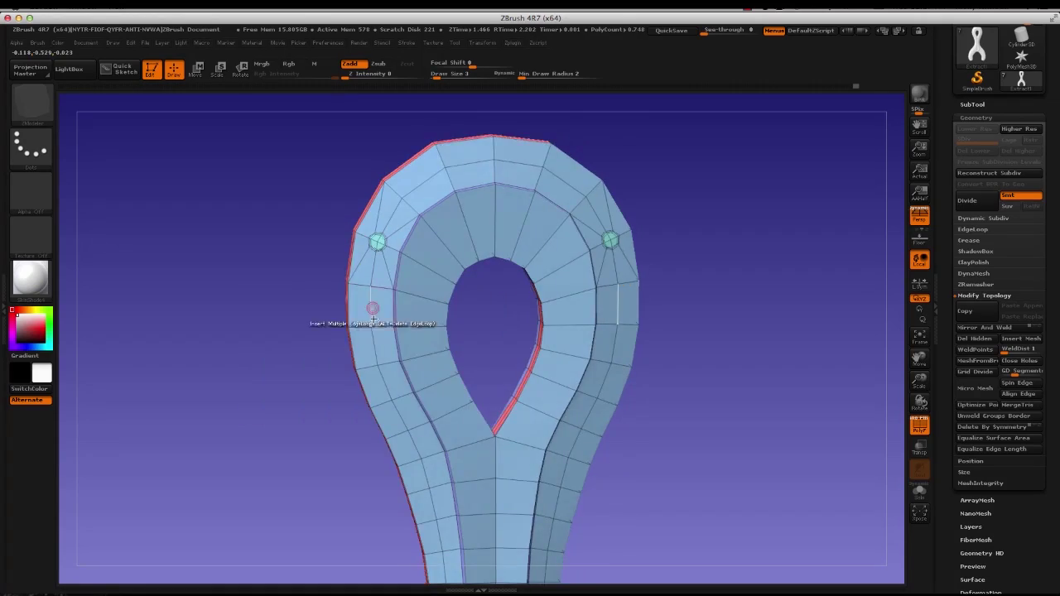
pyautogui.click(416, 411)
pyautogui.click(425, 475)
pyautogui.keyDown('alt'); pyautogui.moveTo(328, 513); pyautogui.dragTo(364, 240); pyautogui.keyUp('alt')
pyautogui.click(449, 281)
pyautogui.keyDown('alt'); pyautogui.moveTo(336, 279); pyautogui.dragTo(259, 257); pyautogui.keyUp('alt')
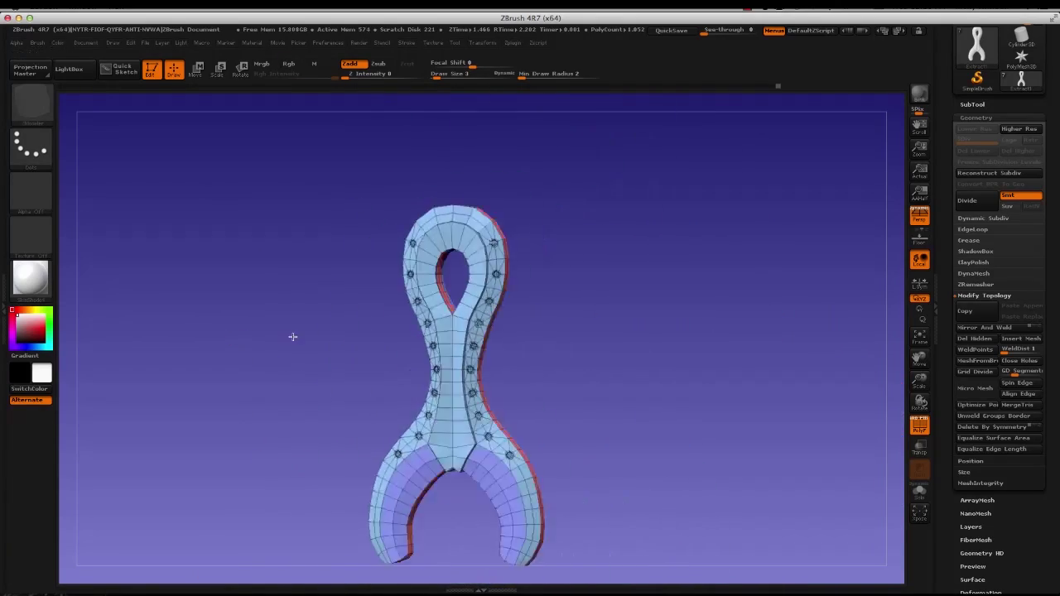
# - Preview the ornament smoothed with Dynamic Subdiv, and set up edge creasing with the EdgeLoop Complete target
pyautogui.click(983, 219)
pyautogui.click(970, 229)
pyautogui.hotkey('shift', 'f')
pyautogui.moveTo(651, 312)
pyautogui.mouseDown()
pyautogui.moveTo(295, 373)
pyautogui.moveTo(224, 209)
pyautogui.moveTo(461, 359)
pyautogui.moveTo(542, 331)
pyautogui.moveTo(345, 347)
pyautogui.moveTo(360, 369)
pyautogui.mouseUp()
pyautogui.hotkey('shift', 'd')
pyautogui.press('space')
pyautogui.click(322, 396)
pyautogui.press('d')
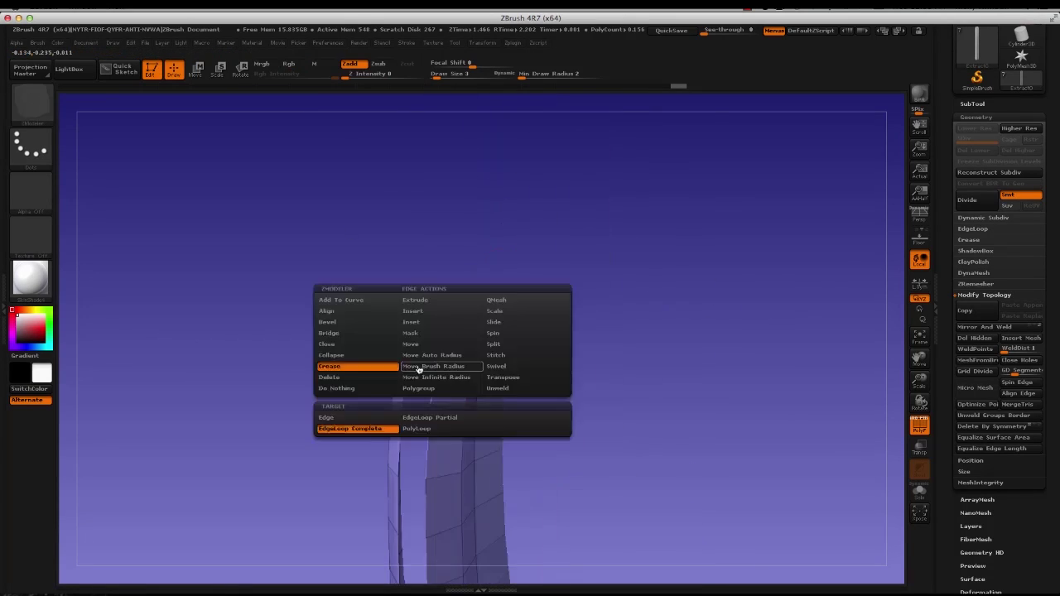
# - Mirror And Weld the curved half piece into a full horn-shaped ornament
pyautogui.keyDown('alt'); pyautogui.moveTo(463, 203); pyautogui.dragTo(563, 364); pyautogui.keyUp('alt')
pyautogui.click(1032, 329)
pyautogui.moveTo(303, 381)
pyautogui.mouseDown()
pyautogui.moveTo(309, 307)
pyautogui.moveTo(311, 389)
pyautogui.mouseUp()
pyautogui.keyDown('alt'); pyautogui.moveTo(547, 248); pyautogui.dragTo(568, 212); pyautogui.keyUp('alt')
pyautogui.keyDown('alt'); pyautogui.moveTo(572, 351); pyautogui.dragTo(576, 489); pyautogui.keyUp('alt')
pyautogui.moveTo(712, 414); pyautogui.dragTo(644, 285)
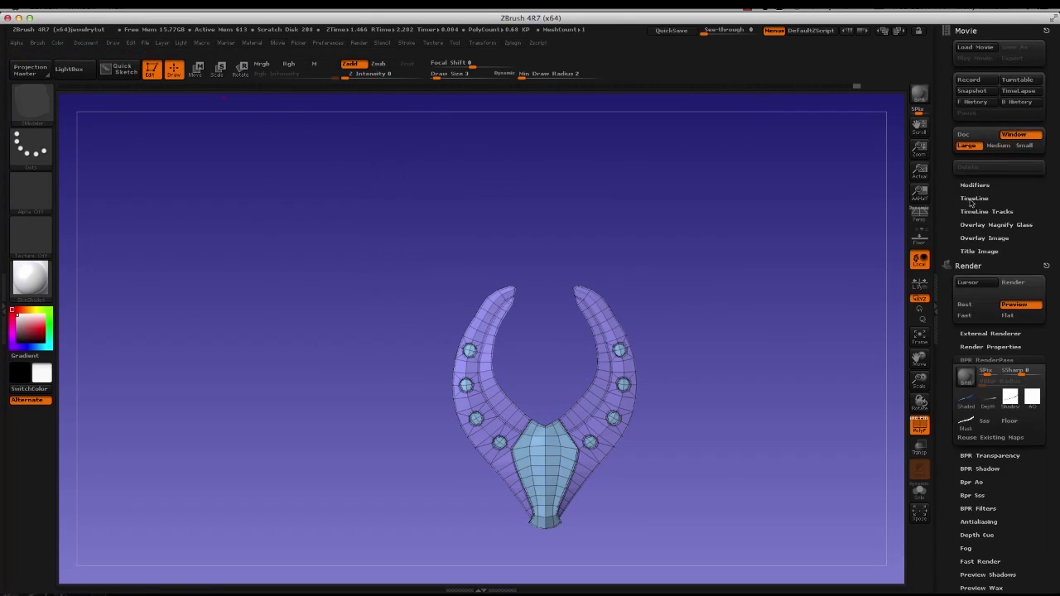
# - Record the piece's forward undo history as a movie
pyautogui.click(972, 101)
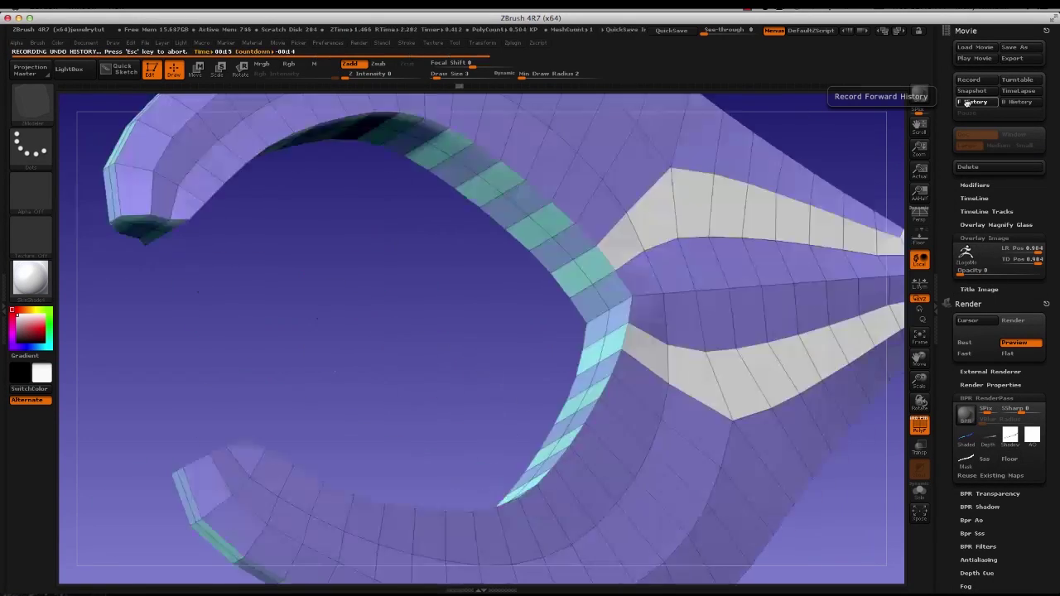
pyautogui.click(969, 186)
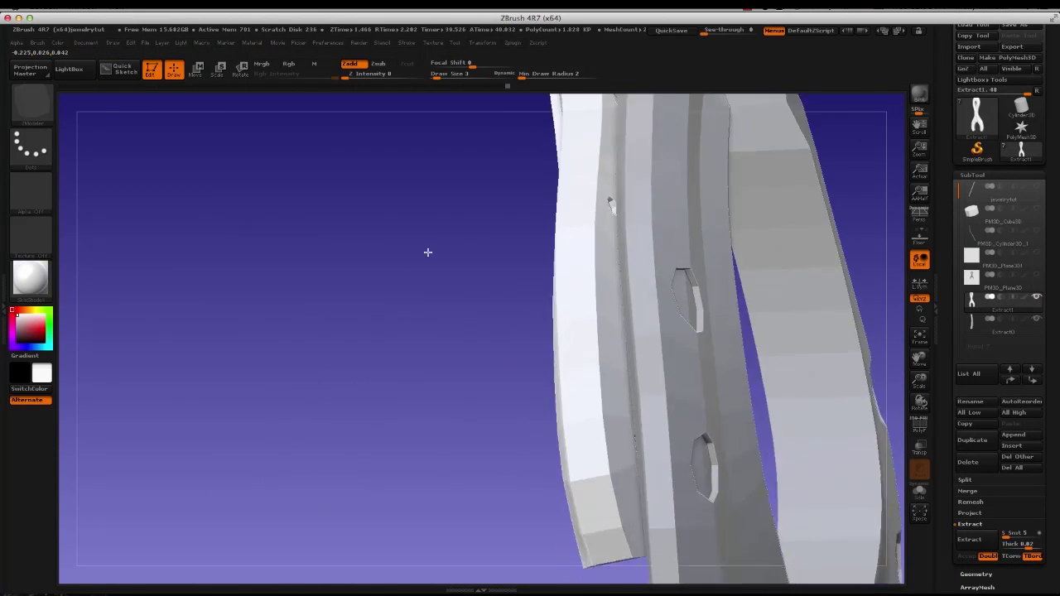
# - Save the file under a new name by adding 1 to it
pyautogui.moveTo(380, 287); pyautogui.dragTo(399, 285)
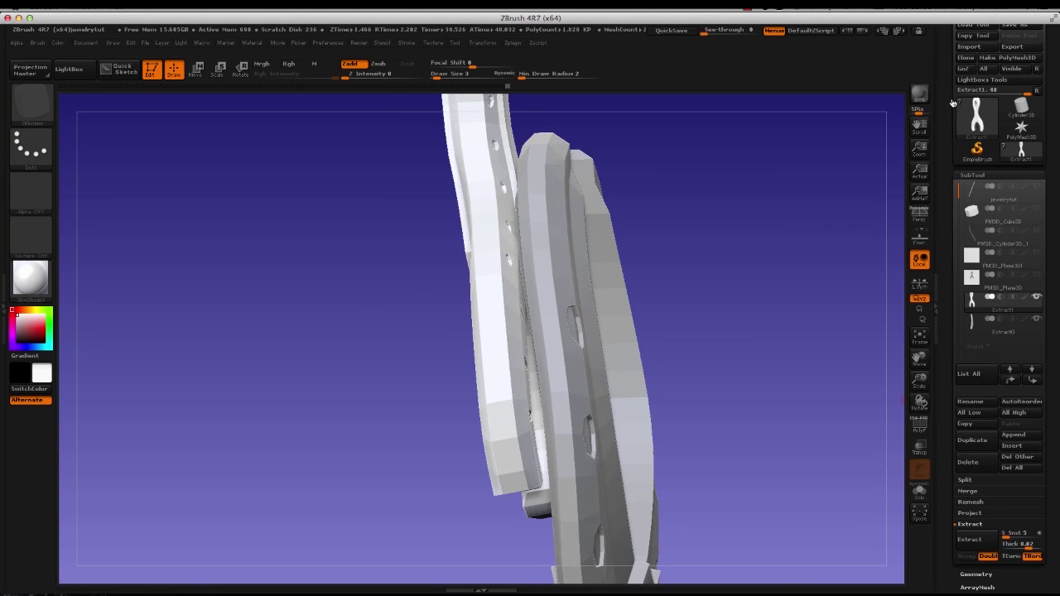
pyautogui.moveTo(953, 103); pyautogui.dragTo(955, 290)
pyautogui.click(1018, 289)
pyautogui.press('Right')
pyautogui.write('1')
pyautogui.press('Return')
# - Show the polyframe and merge the cross-shaped subtool down with the extracted subtool below it
pyautogui.moveTo(782, 370); pyautogui.dragTo(816, 368)
pyautogui.moveTo(955, 558); pyautogui.dragTo(954, 366)
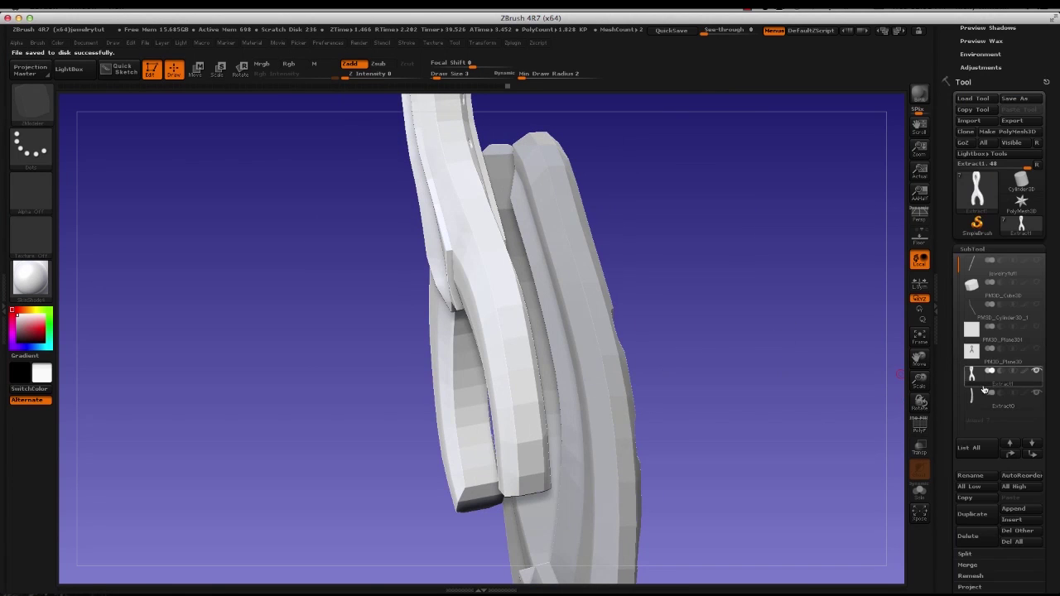
pyautogui.click(814, 583)
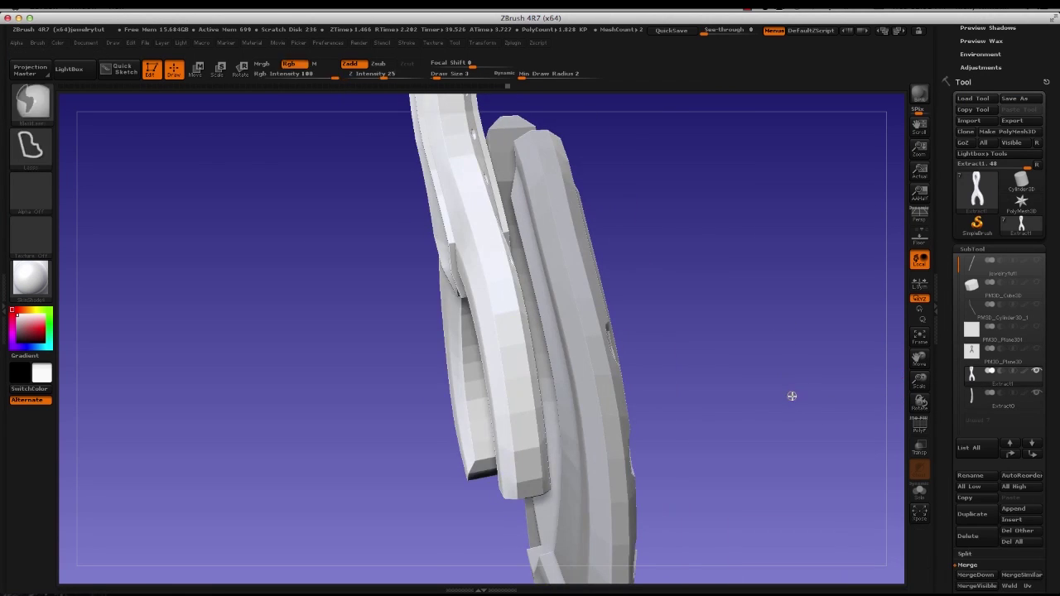
pyautogui.hotkey('shift', 'f')
pyautogui.moveTo(736, 376); pyautogui.dragTo(758, 356)
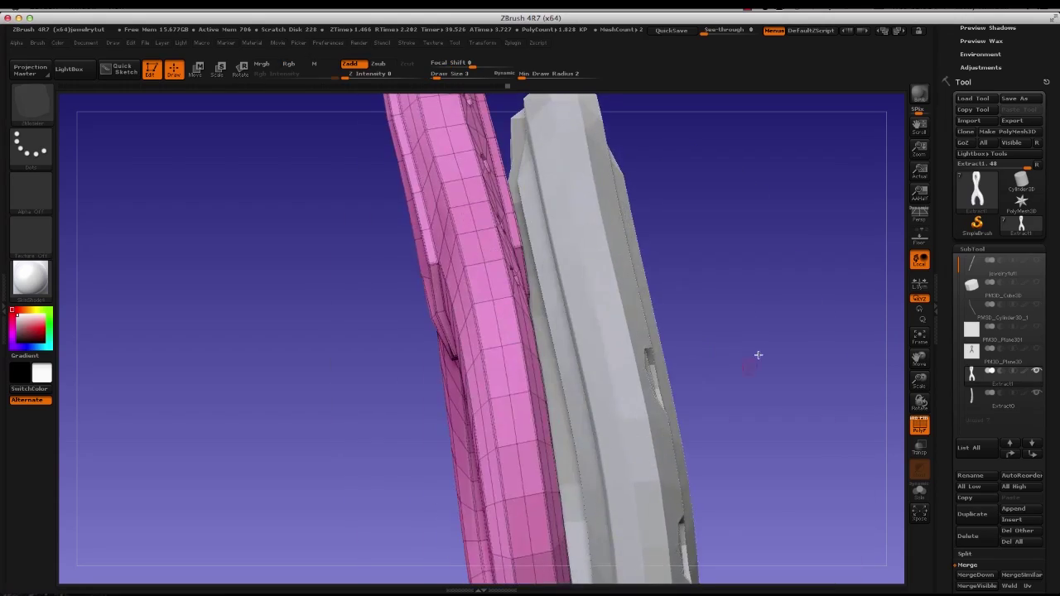
pyautogui.click(975, 575)
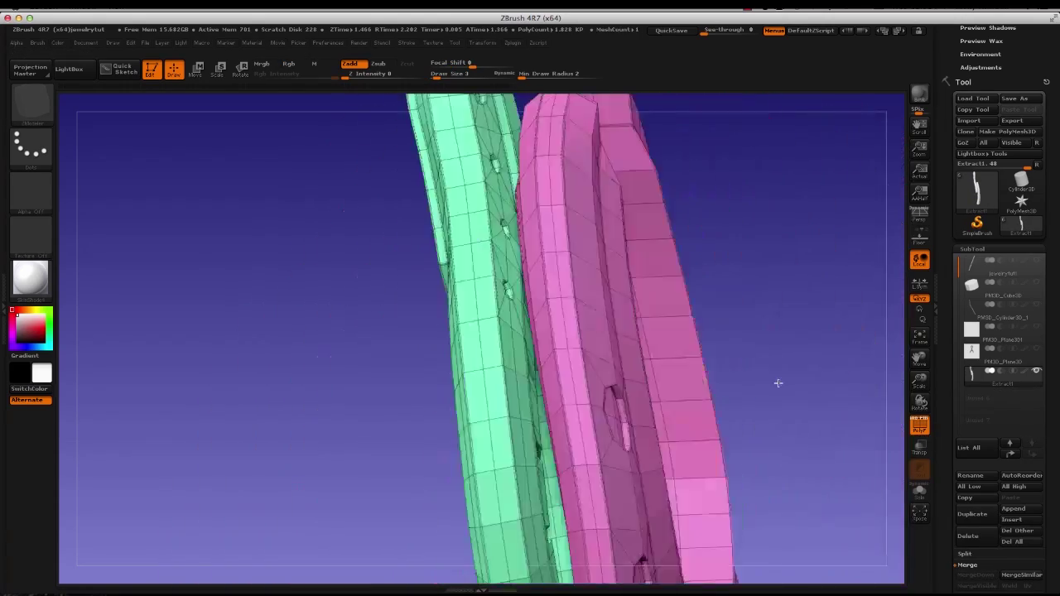
# - Mask everything except the green piece of the merged mesh, and move the green piece slightly upwards
pyautogui.keyDown('alt'); pyautogui.moveTo(818, 317); pyautogui.dragTo(420, 324); pyautogui.keyUp('alt')
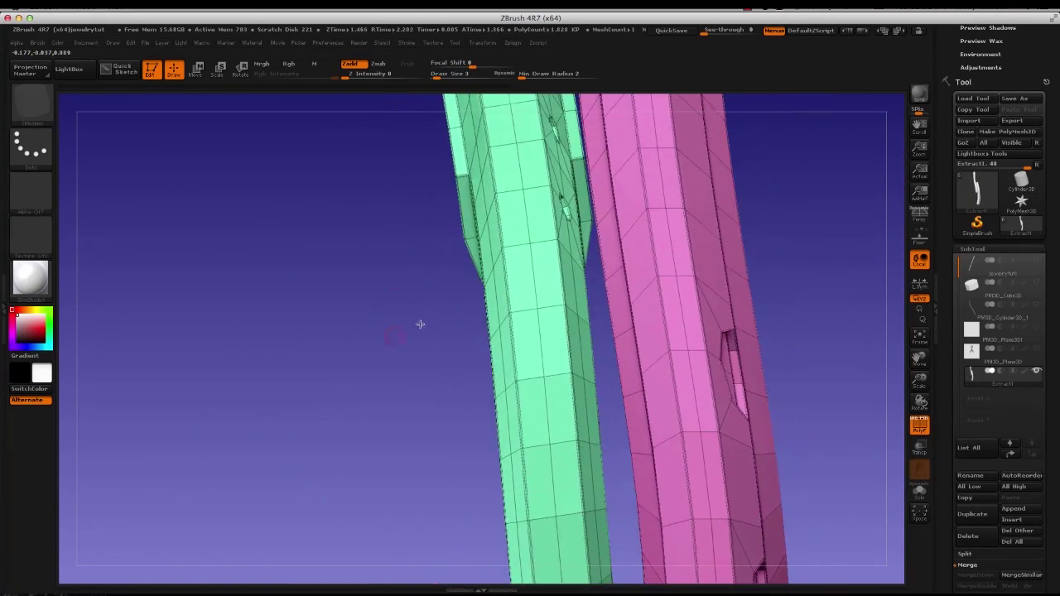
pyautogui.keyDown('ctrl'); pyautogui.click(523, 278); pyautogui.keyUp('ctrl')
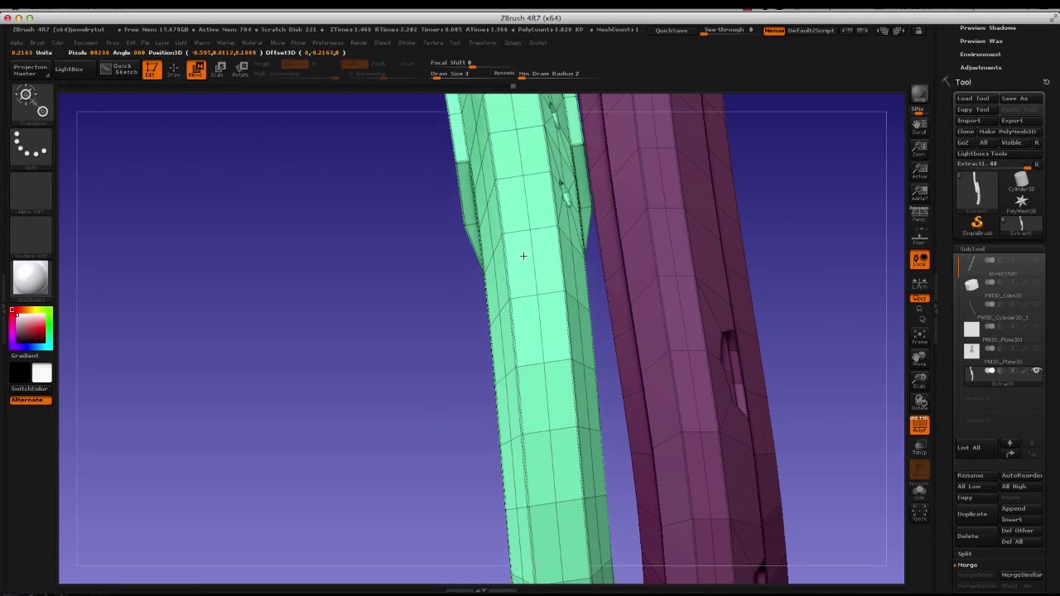
pyautogui.moveTo(423, 263); pyautogui.dragTo(350, 309)
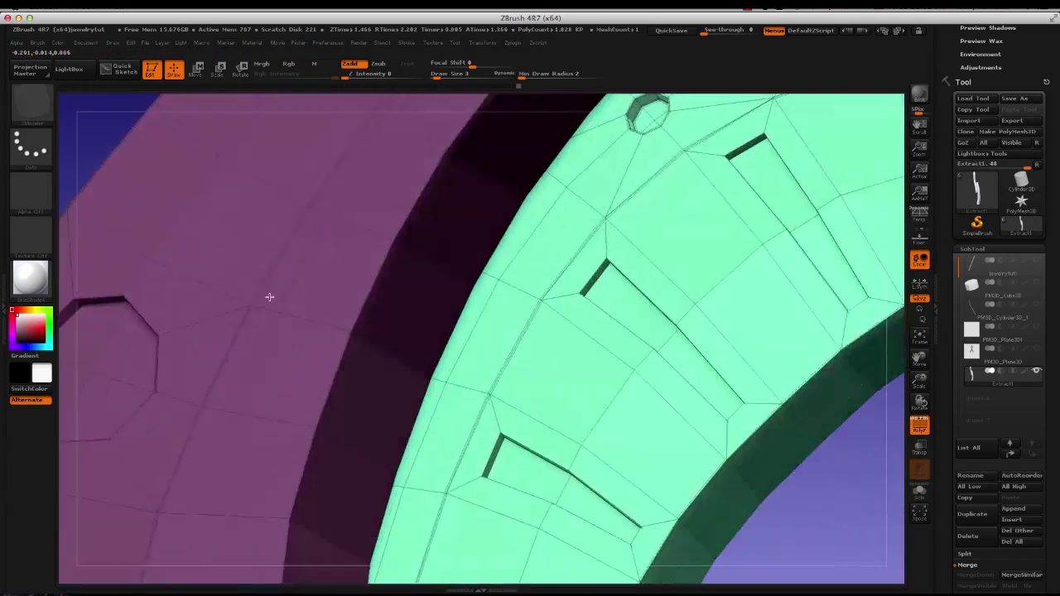
# - Isolate the green piece and sink polygons of its outer strip beside the slots
pyautogui.moveTo(270, 296); pyautogui.dragTo(353, 296)
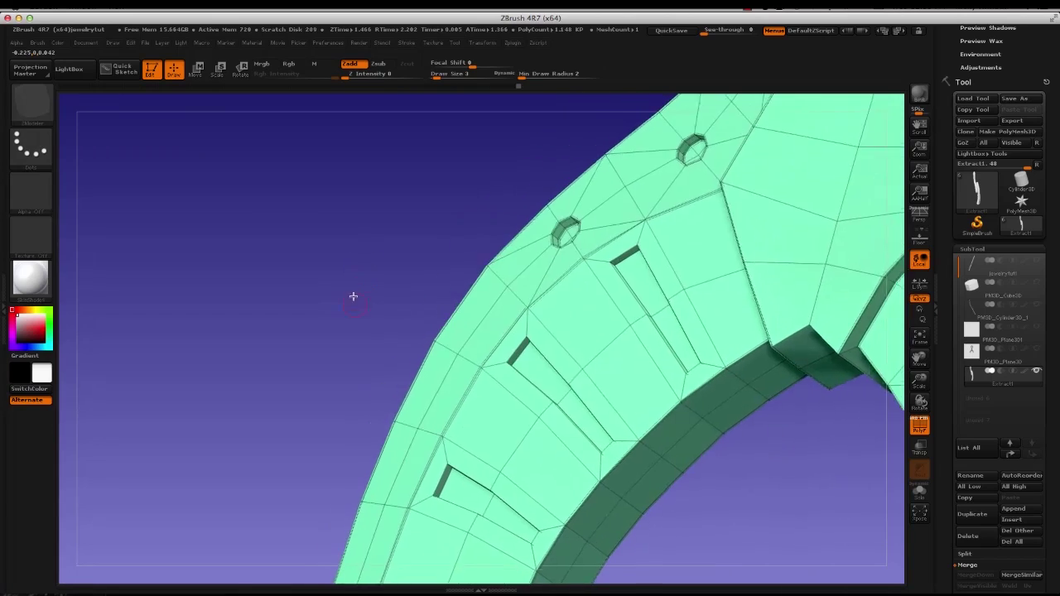
pyautogui.press('space')
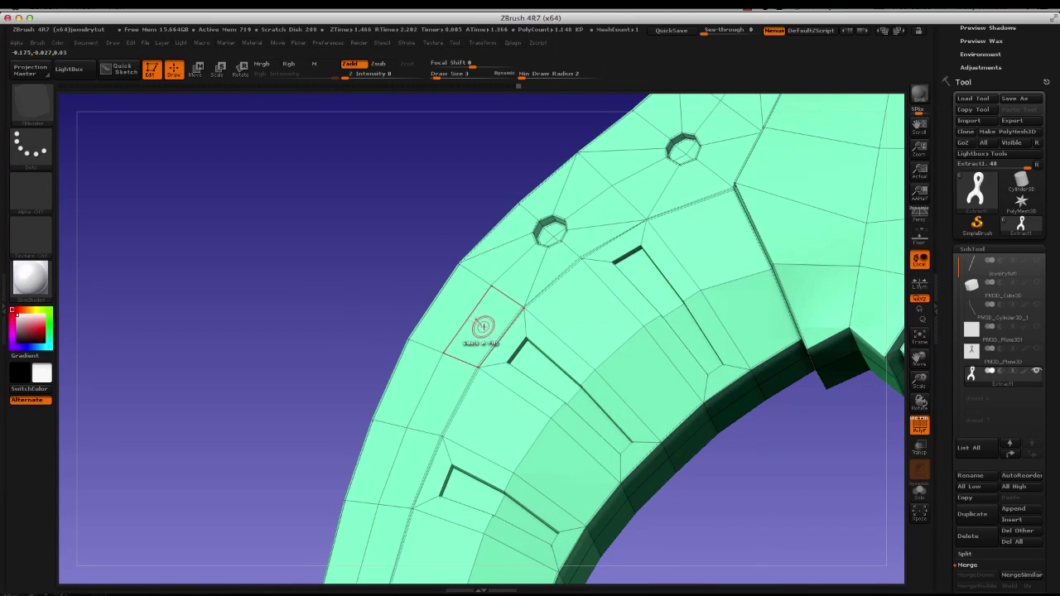
pyautogui.moveTo(377, 274); pyautogui.dragTo(339, 298)
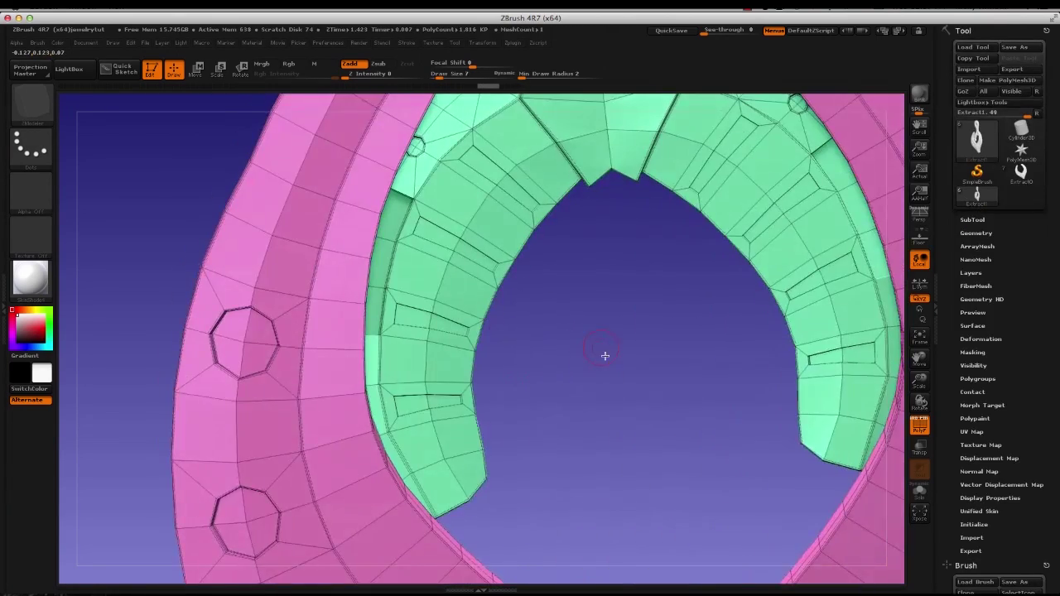
# - Bridge the gap between the green piece's outer strip beside the slots and the facing inner side of the pink frame
pyautogui.keyDown('alt'); pyautogui.moveTo(603, 355); pyautogui.dragTo(588, 402); pyautogui.keyUp('alt')
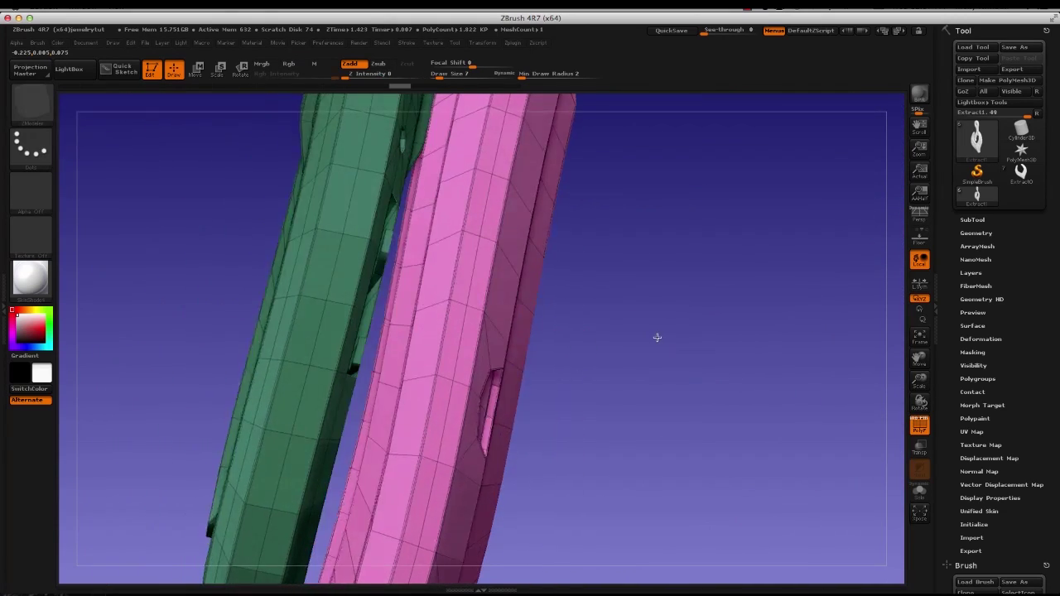
pyautogui.click(410, 294)
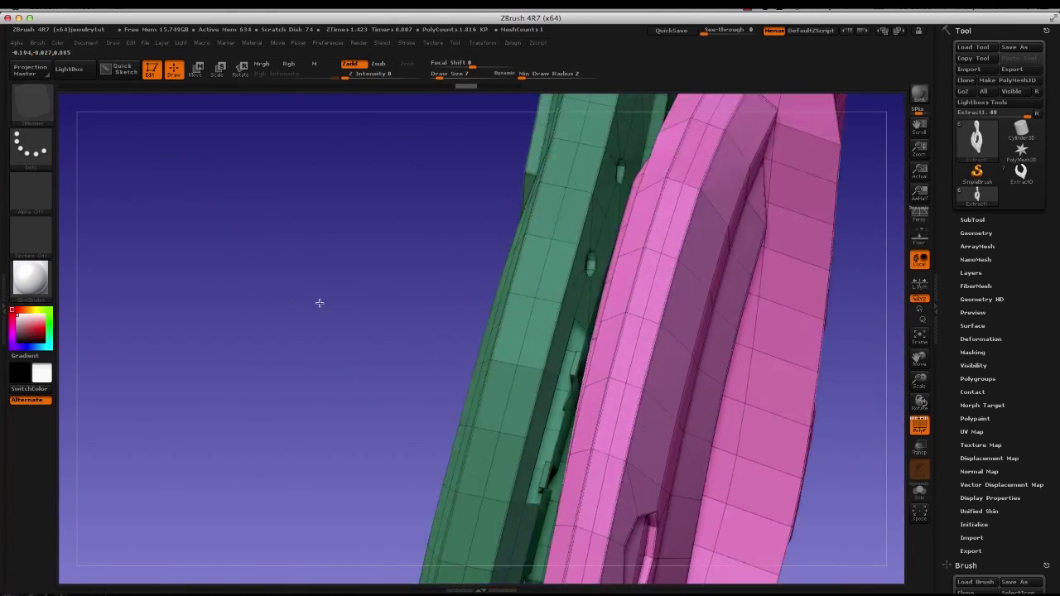
pyautogui.moveTo(320, 304); pyautogui.dragTo(265, 267)
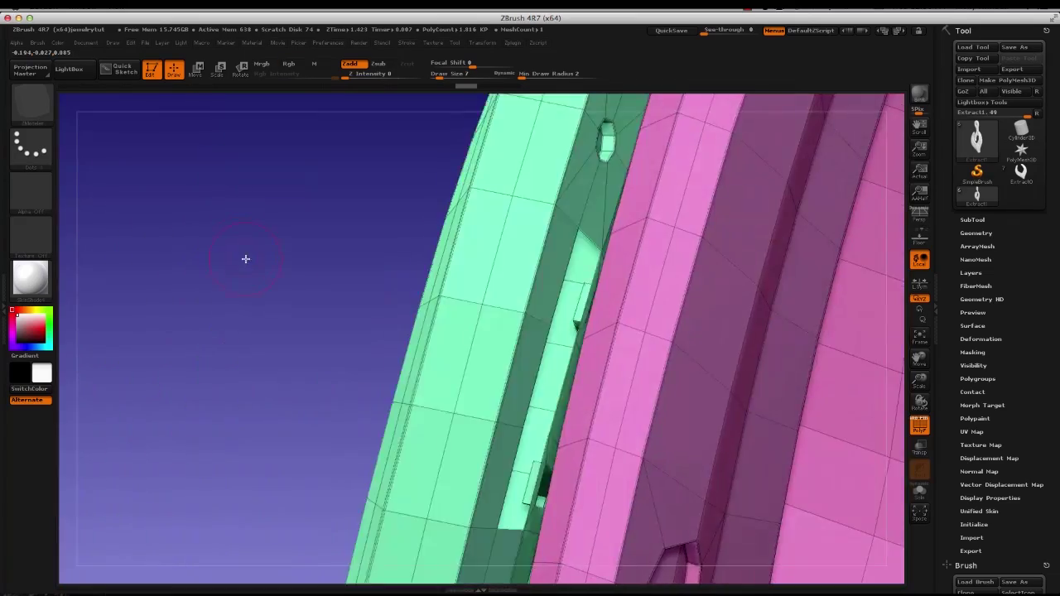
pyautogui.moveTo(245, 259); pyautogui.dragTo(401, 245)
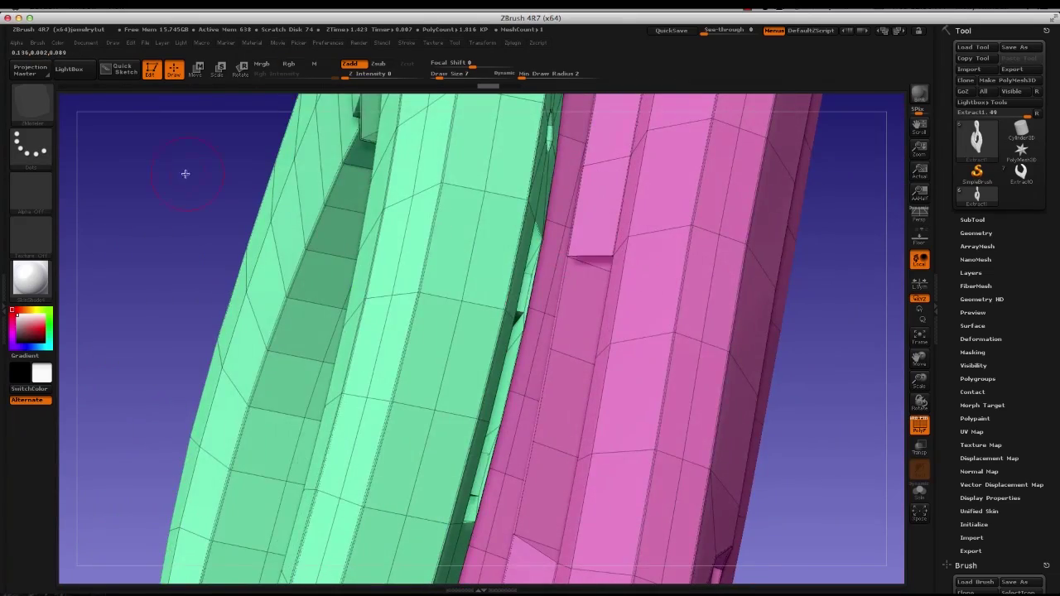
pyautogui.moveTo(186, 174); pyautogui.dragTo(617, 234)
pyautogui.moveTo(184, 184); pyautogui.dragTo(207, 170)
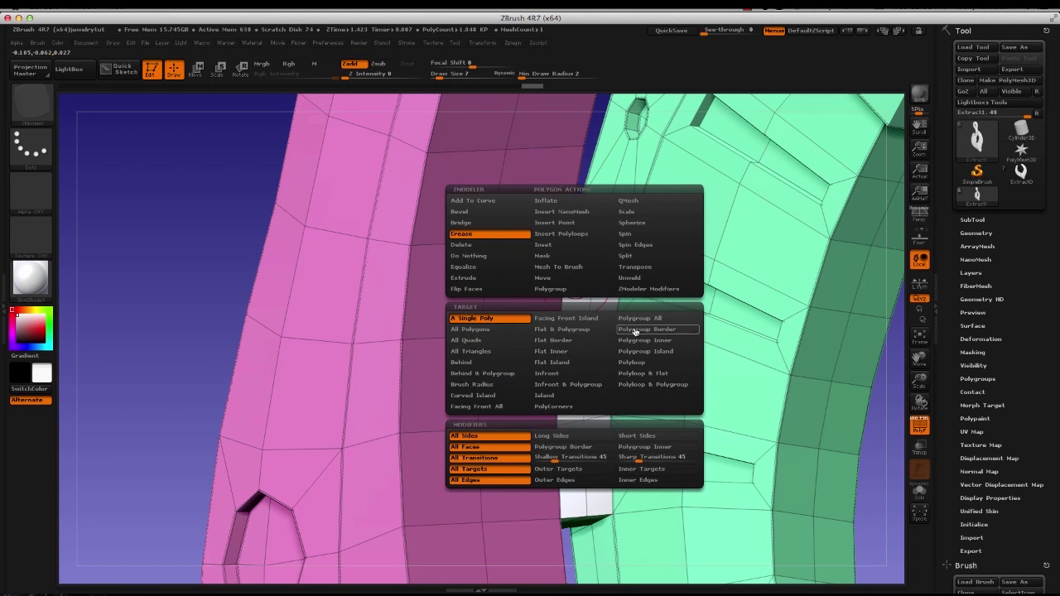
# - Crease the whole polygroup of the block that joins the green piece to the pink frame
pyautogui.click(634, 331)
pyautogui.click(568, 320)
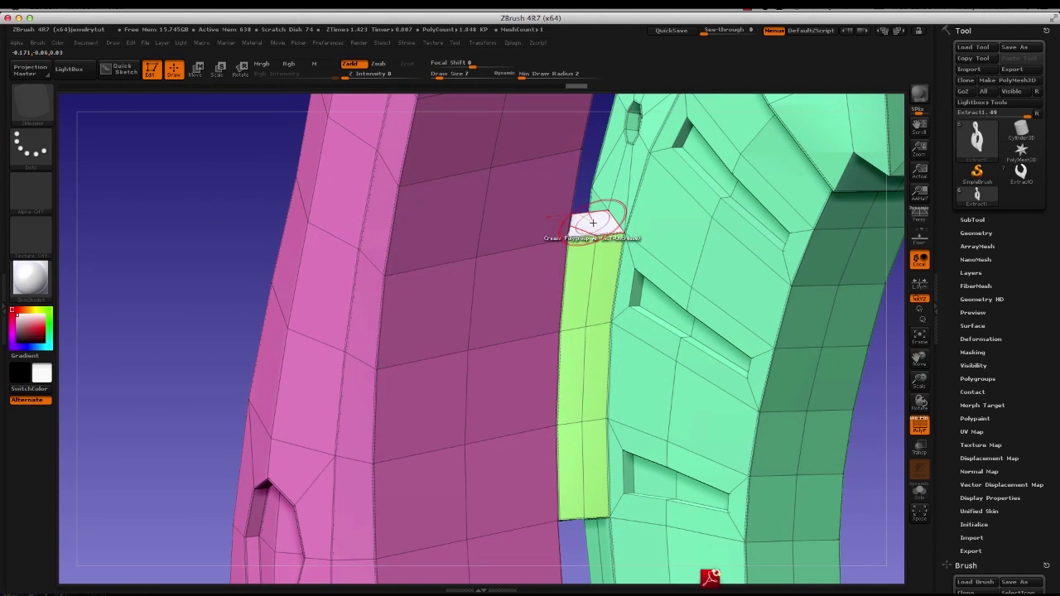
pyautogui.moveTo(184, 207); pyautogui.dragTo(283, 238)
pyautogui.keyDown('alt'); pyautogui.moveTo(617, 278); pyautogui.dragTo(656, 322); pyautogui.keyUp('alt')
pyautogui.click(615, 479)
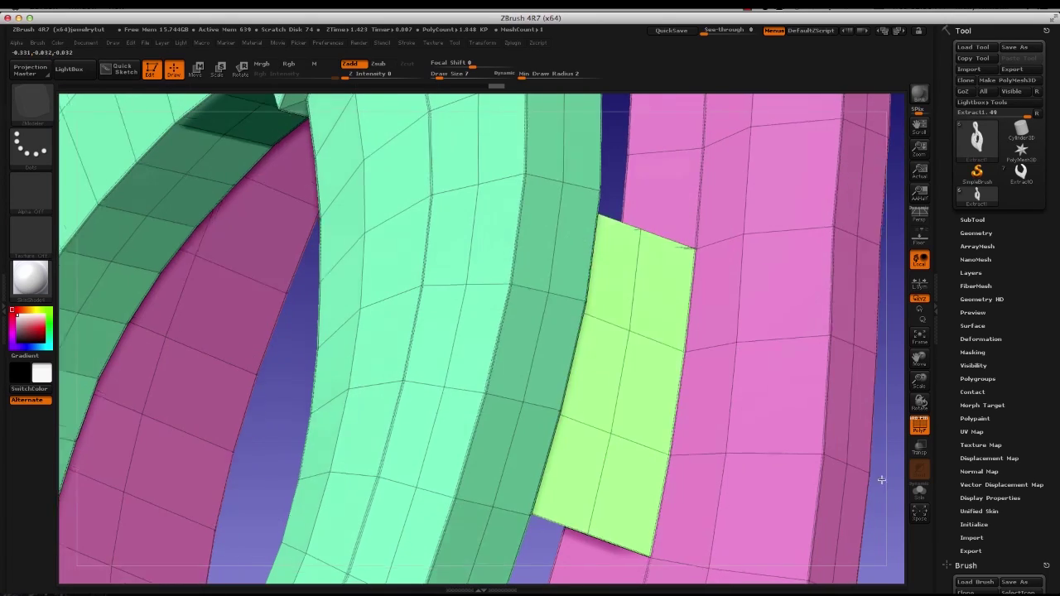
# - Preview the whole ornament smoothed and without its polyframe, and apply the Chrome2 material
pyautogui.moveTo(880, 481); pyautogui.dragTo(584, 470)
pyautogui.moveTo(870, 414); pyautogui.dragTo(448, 417)
pyautogui.keyDown('shift'); pyautogui.moveTo(448, 417); pyautogui.dragTo(404, 378); pyautogui.keyUp('shift')
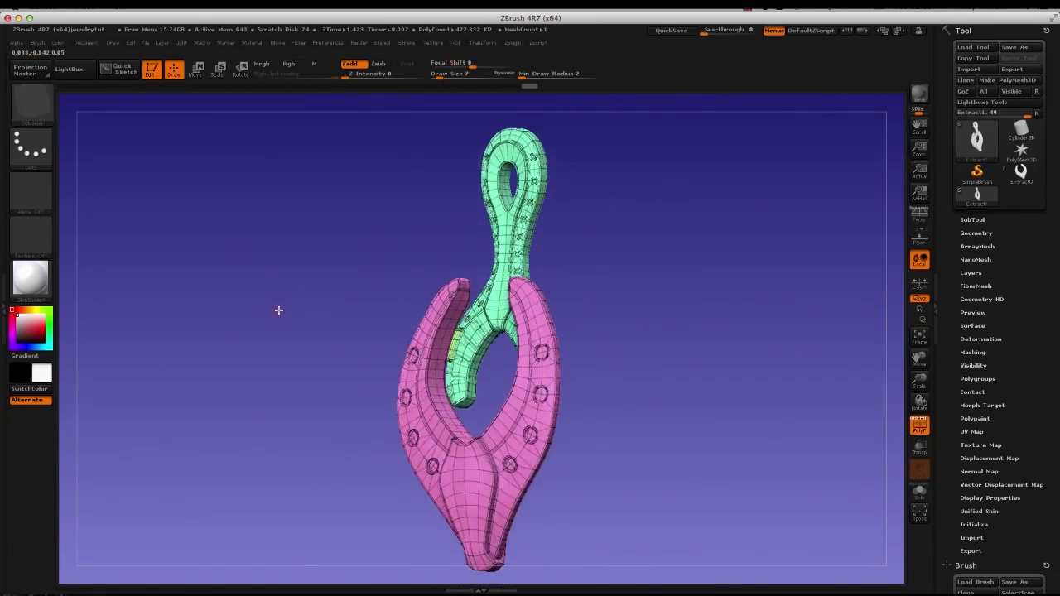
pyautogui.keyDown('shift'); pyautogui.moveTo(247, 298); pyautogui.dragTo(269, 260); pyautogui.keyUp('shift')
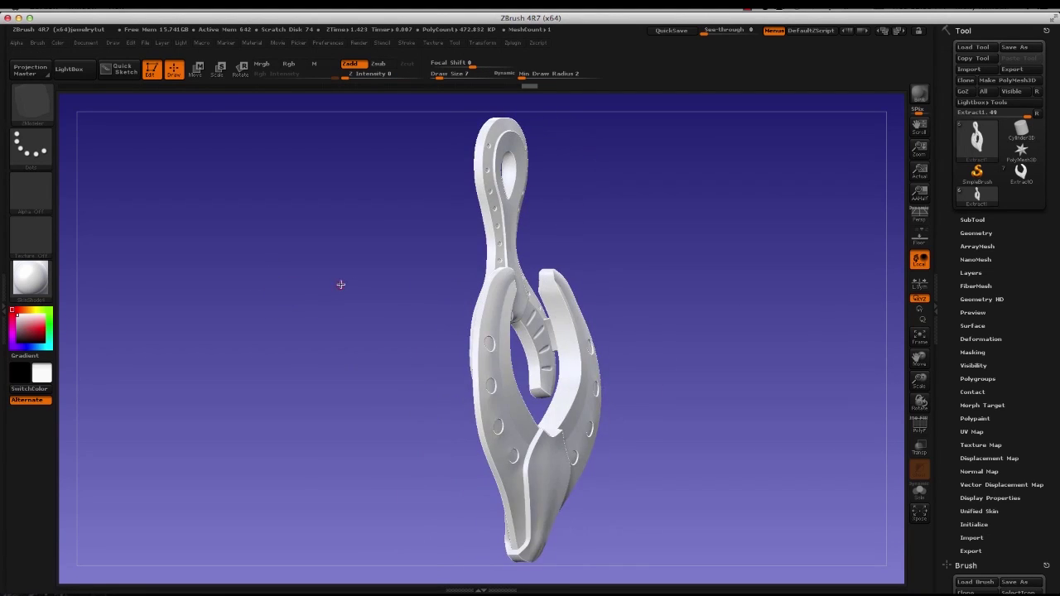
pyautogui.click(30, 277)
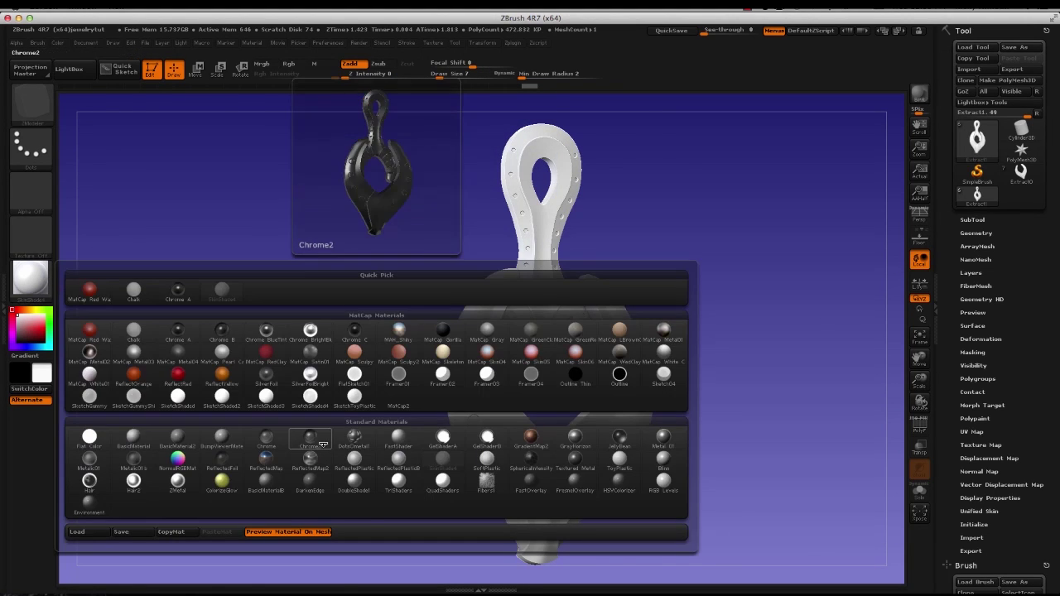
pyautogui.click(306, 440)
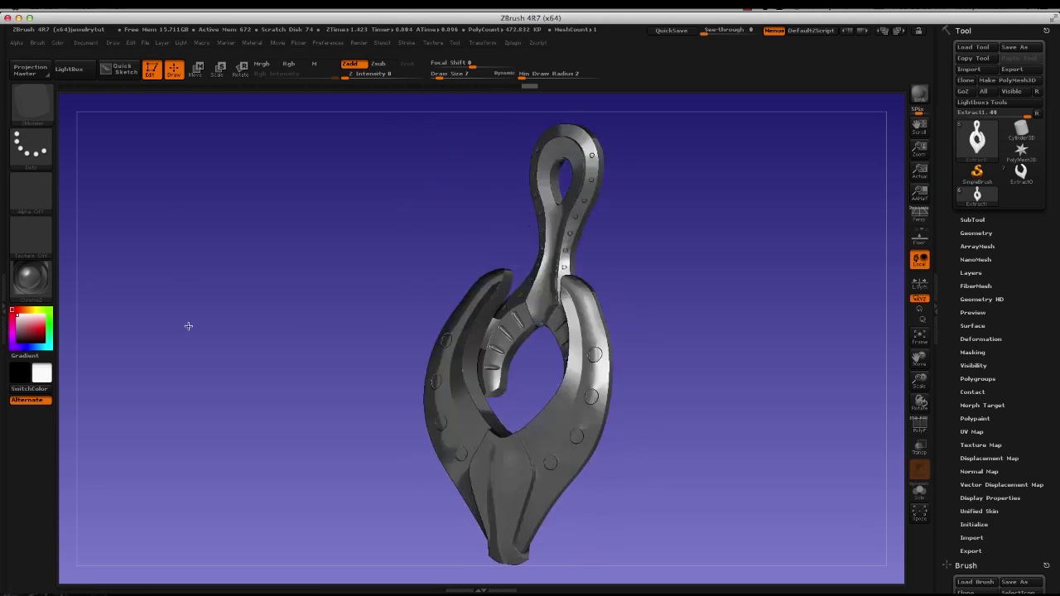